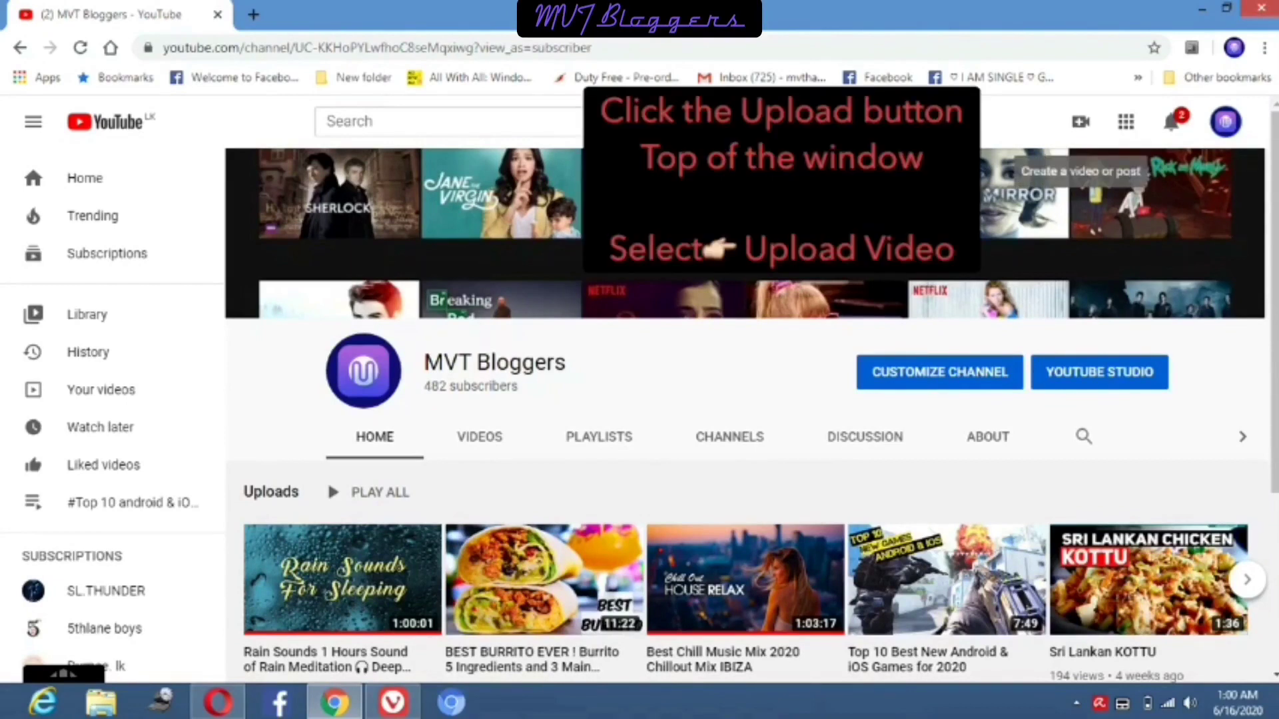
Start a new video upload with the file BLXX0572 from the Videos library.
{"action": "left_click", "coordinate": [1081, 122]}
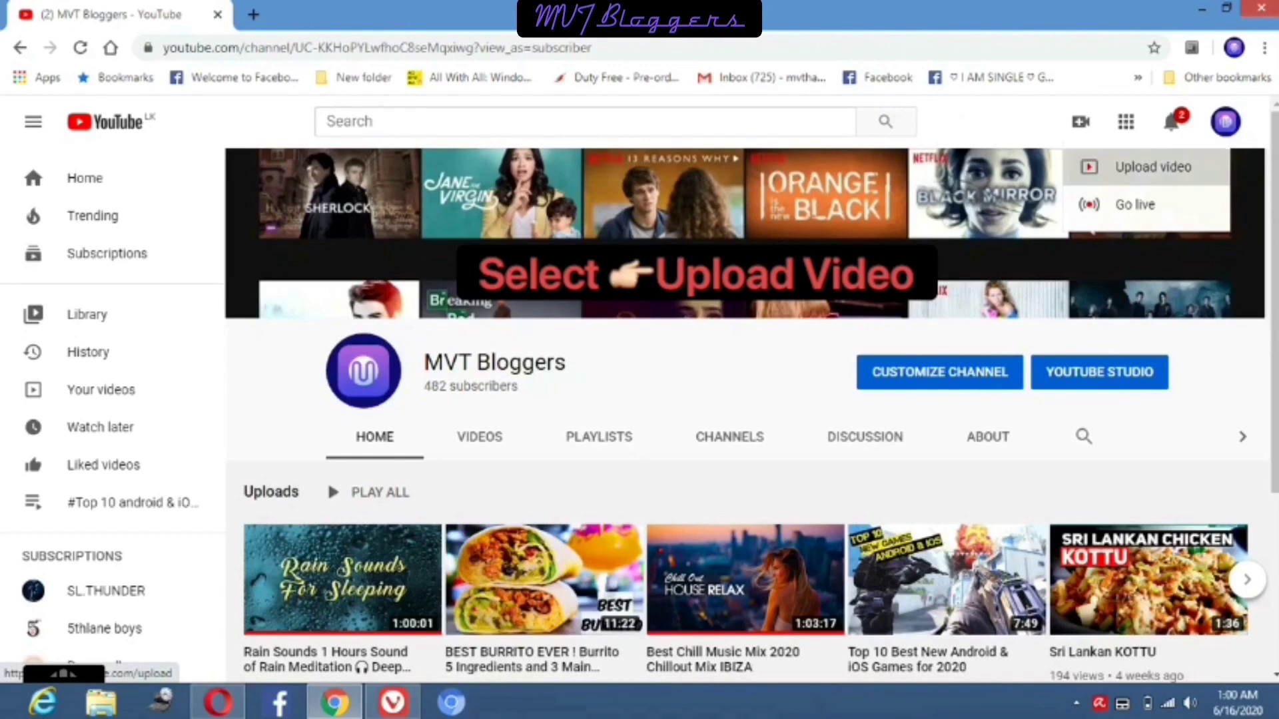
{"action": "left_click", "coordinate": [1153, 167]}
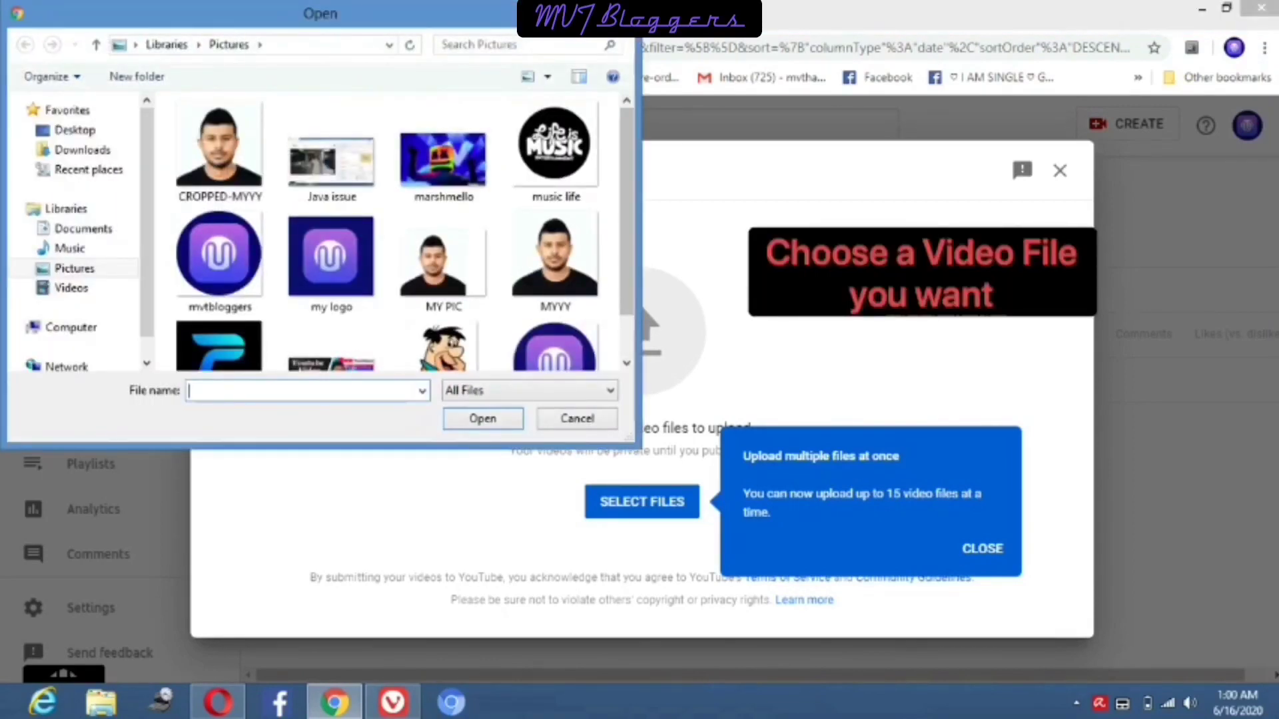
{"action": "left_click", "coordinate": [71, 288]}
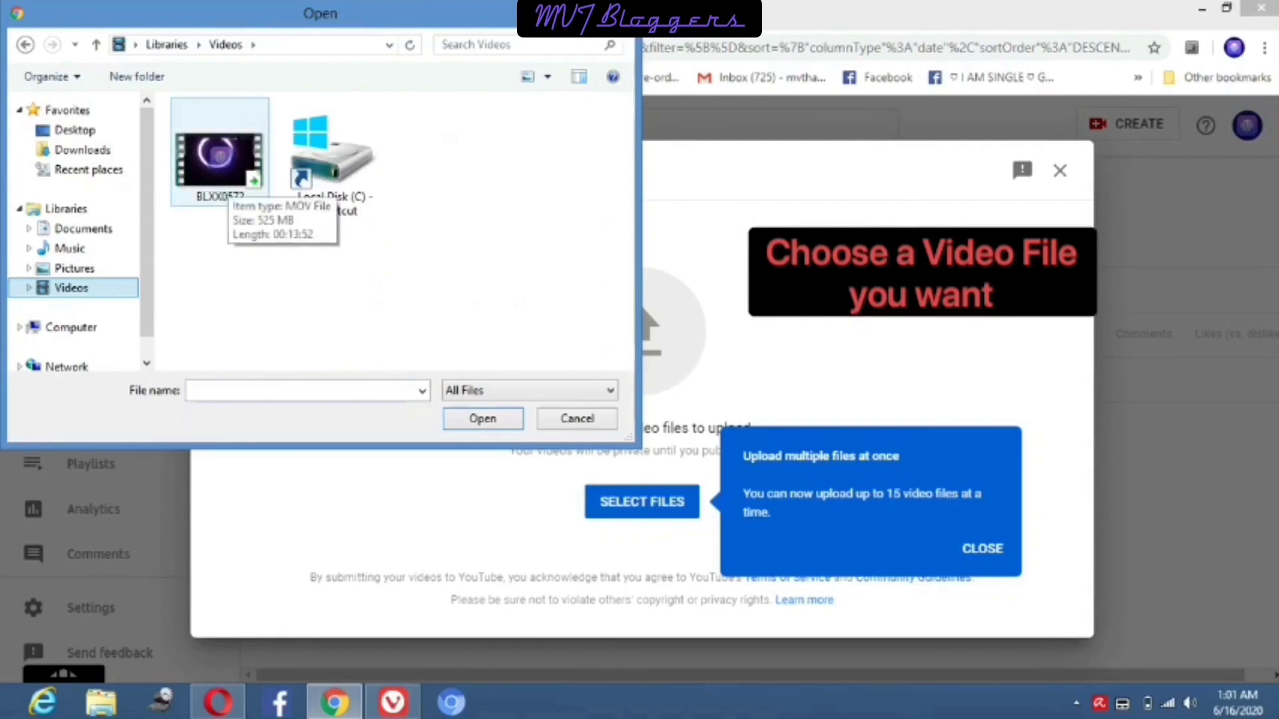
{"action": "double_click", "coordinate": [226, 175]}
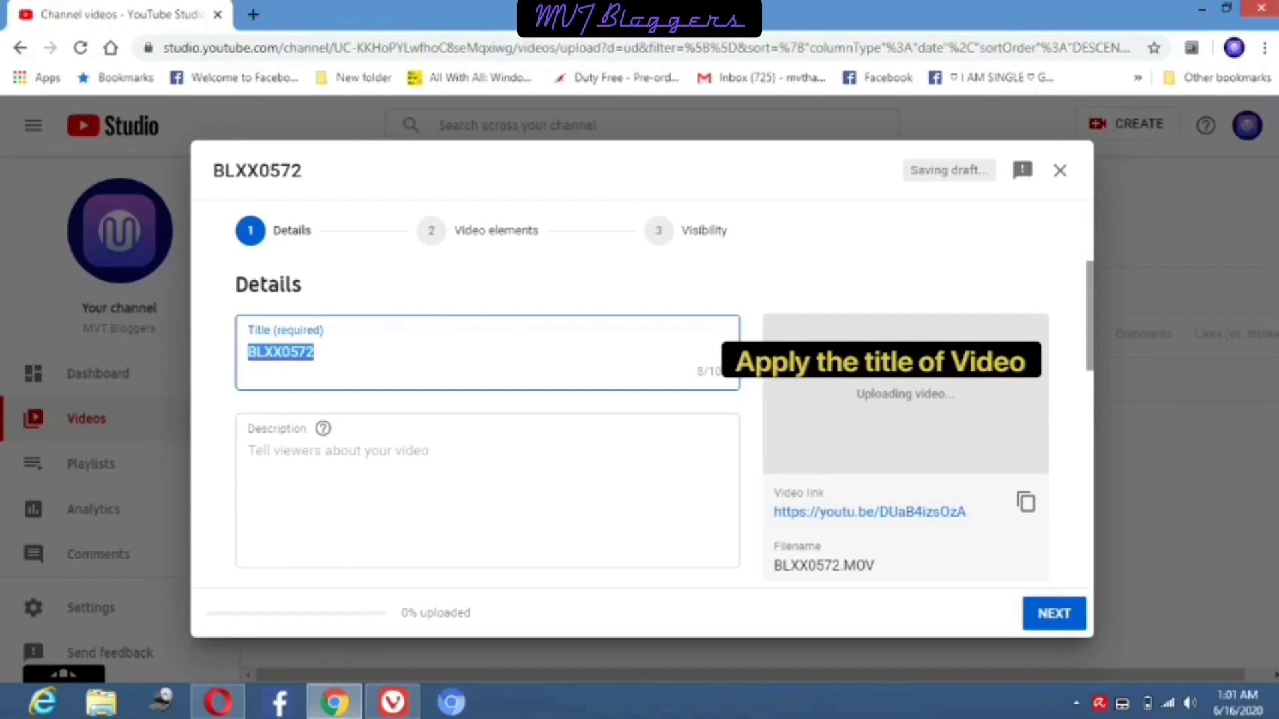
Replace the default video title with "How to upload".
{"action": "key", "text": "BackSpace"}
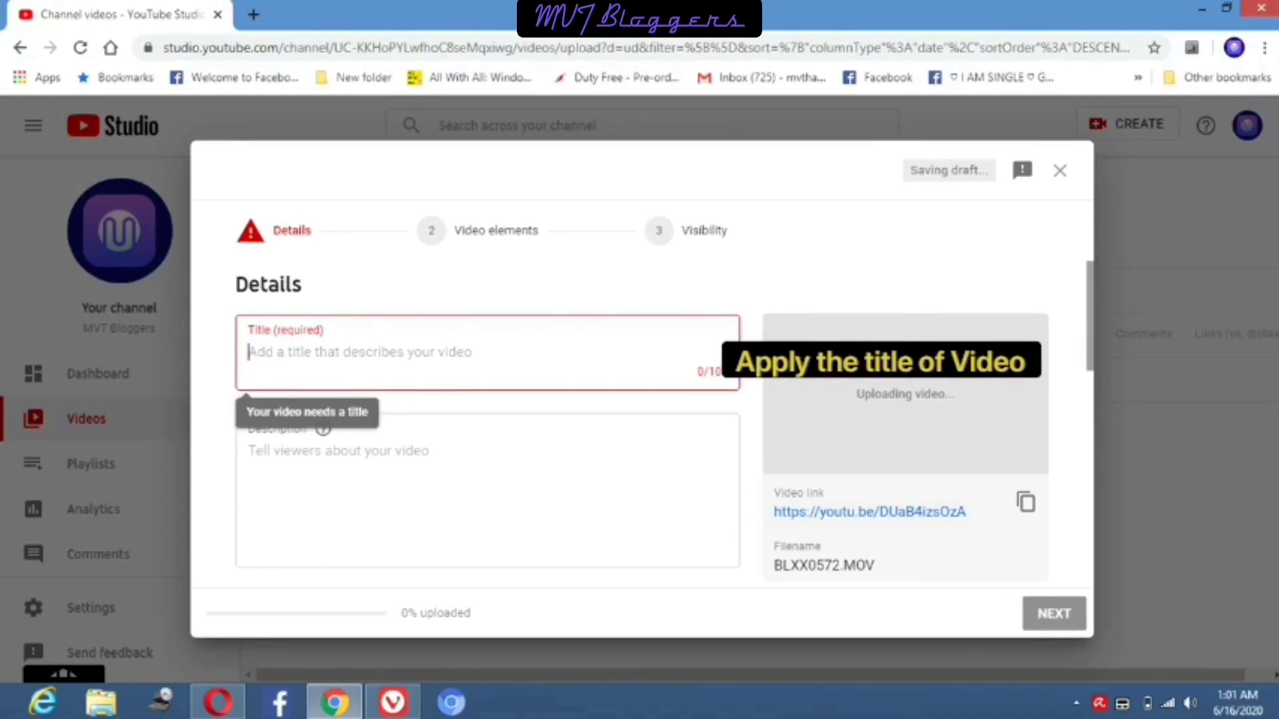
{"action": "type", "text": "H"}
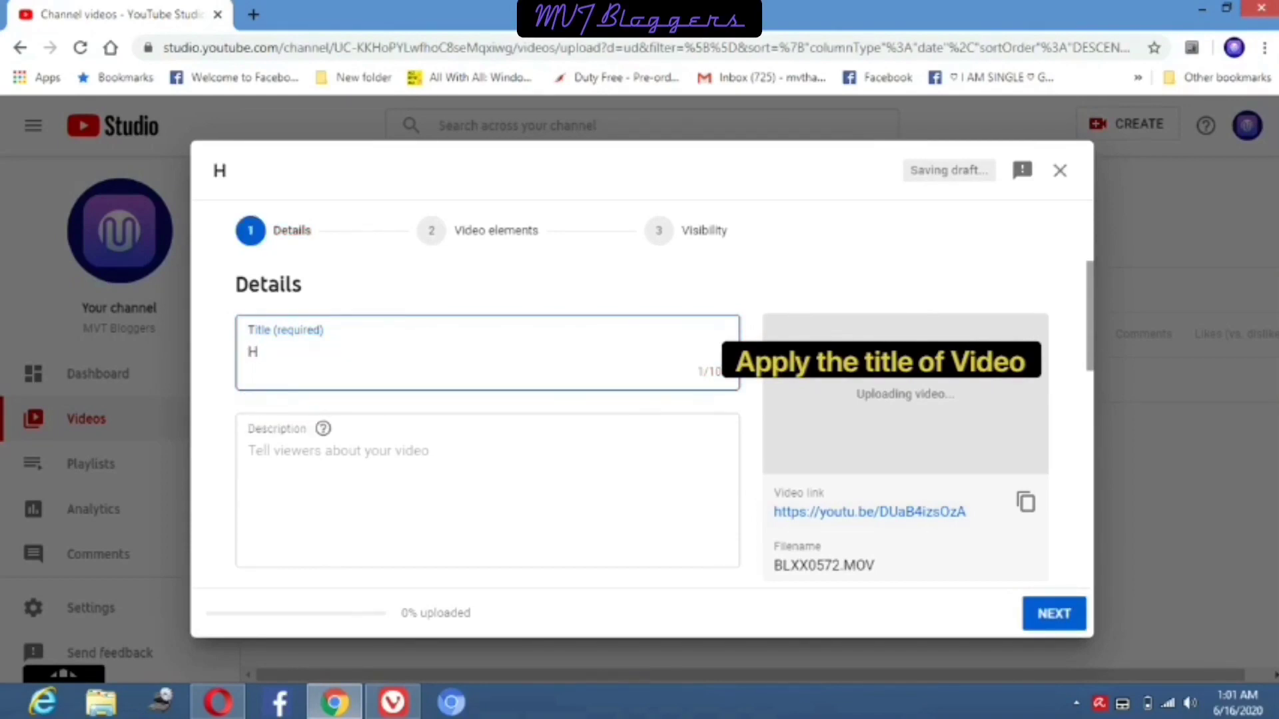
{"action": "type", "text": "ow to upload"}
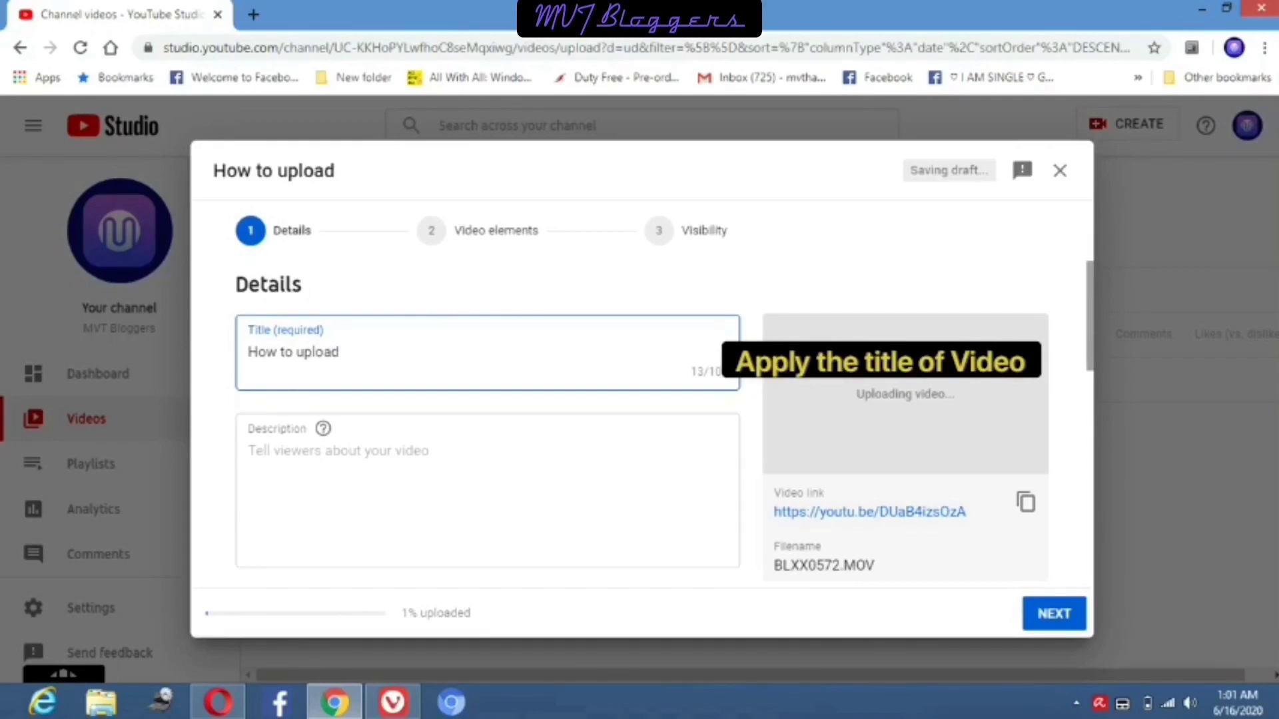
Change the wording of the video title to "How to make Youtube".
{"action": "key", "text": "BackSpace"}
{"action": "key", "text": "BackSpace"}
{"action": "key", "text": "BackSpace"}
{"action": "key", "text": "BackSpace"}
{"action": "key", "text": "BackSpace"}
{"action": "key", "text": "BackSpace"}
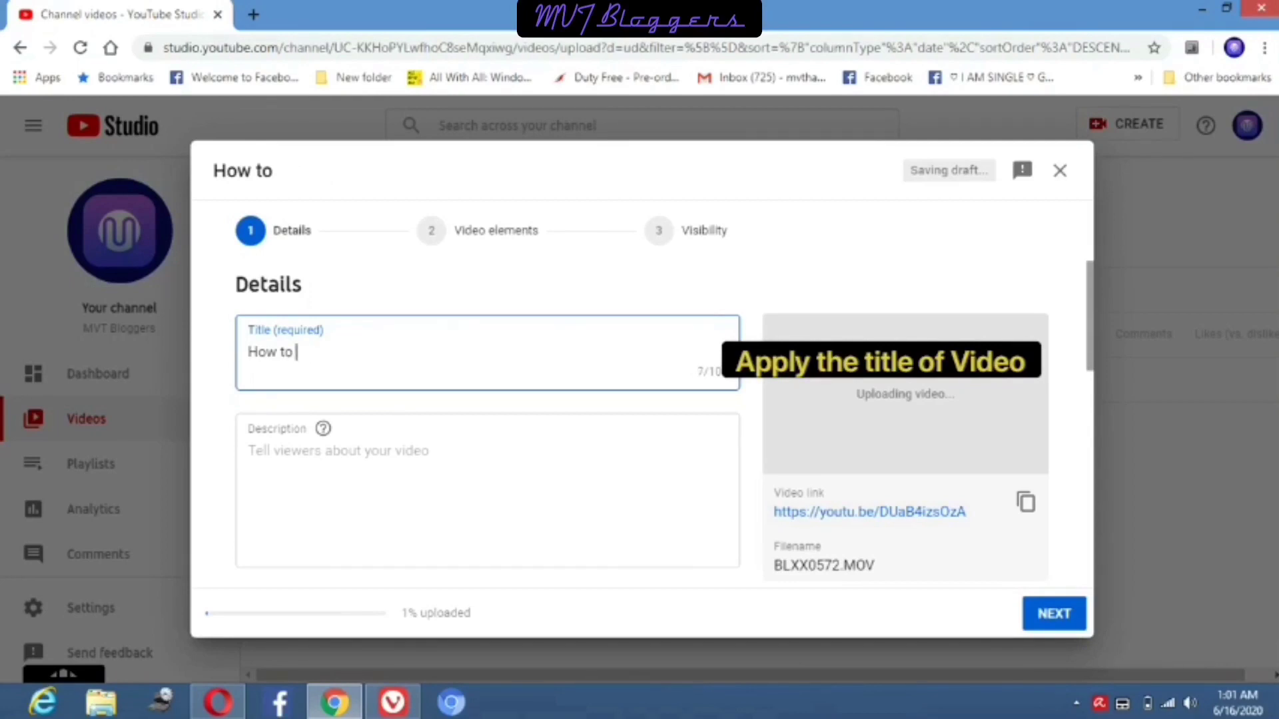
{"action": "type", "text": "make"}
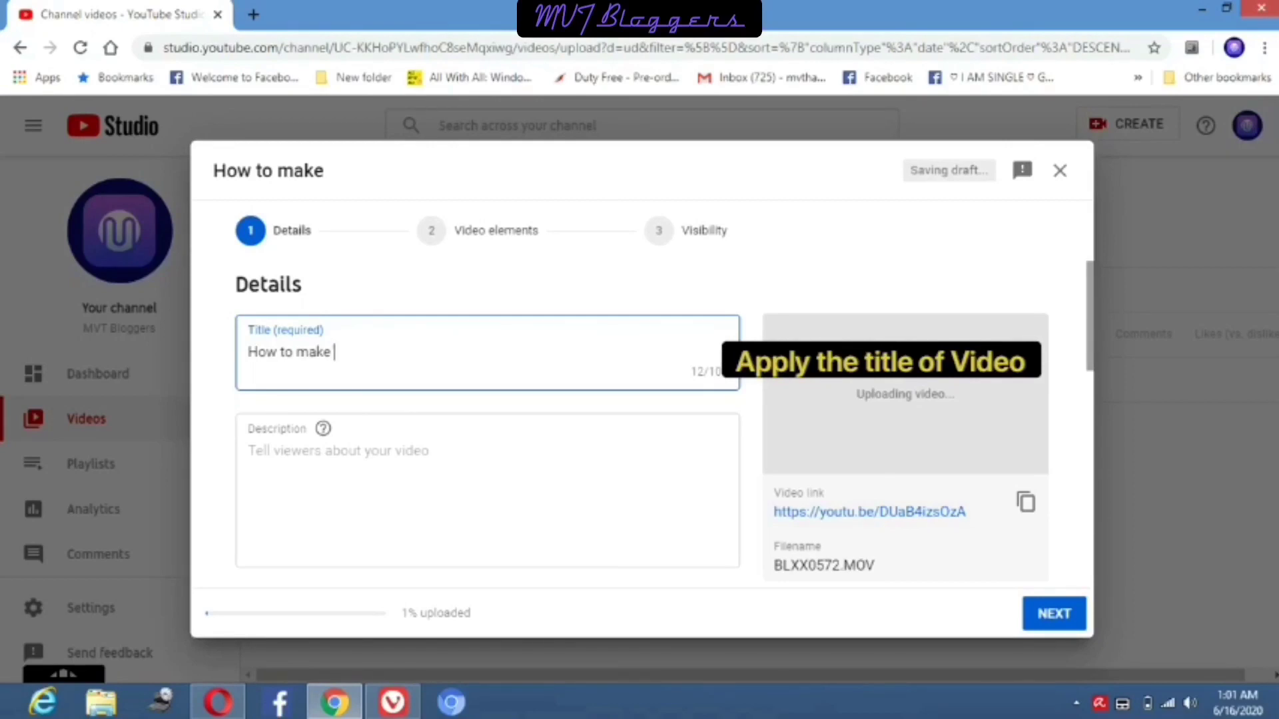
{"action": "type", "text": "Youtube"}
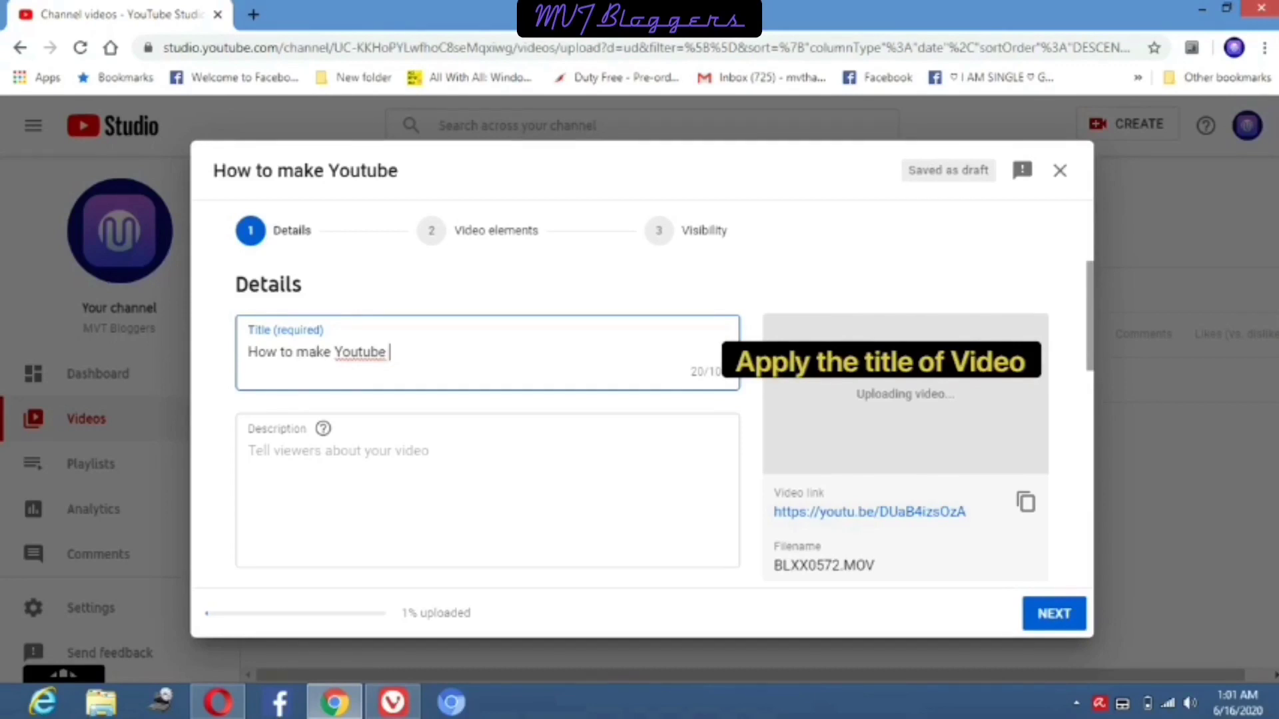
Reword the video title as "How to make Video to YouTube", using the suggested spelling for the last word.
{"action": "key", "text": "BackSpace"}
{"action": "key", "text": "BackSpace"}
{"action": "key", "text": "BackSpace"}
{"action": "key", "text": "BackSpace"}
{"action": "key", "text": "BackSpace"}
{"action": "key", "text": "BackSpace"}
{"action": "key", "text": "BackSpace"}
{"action": "key", "text": "BackSpace"}
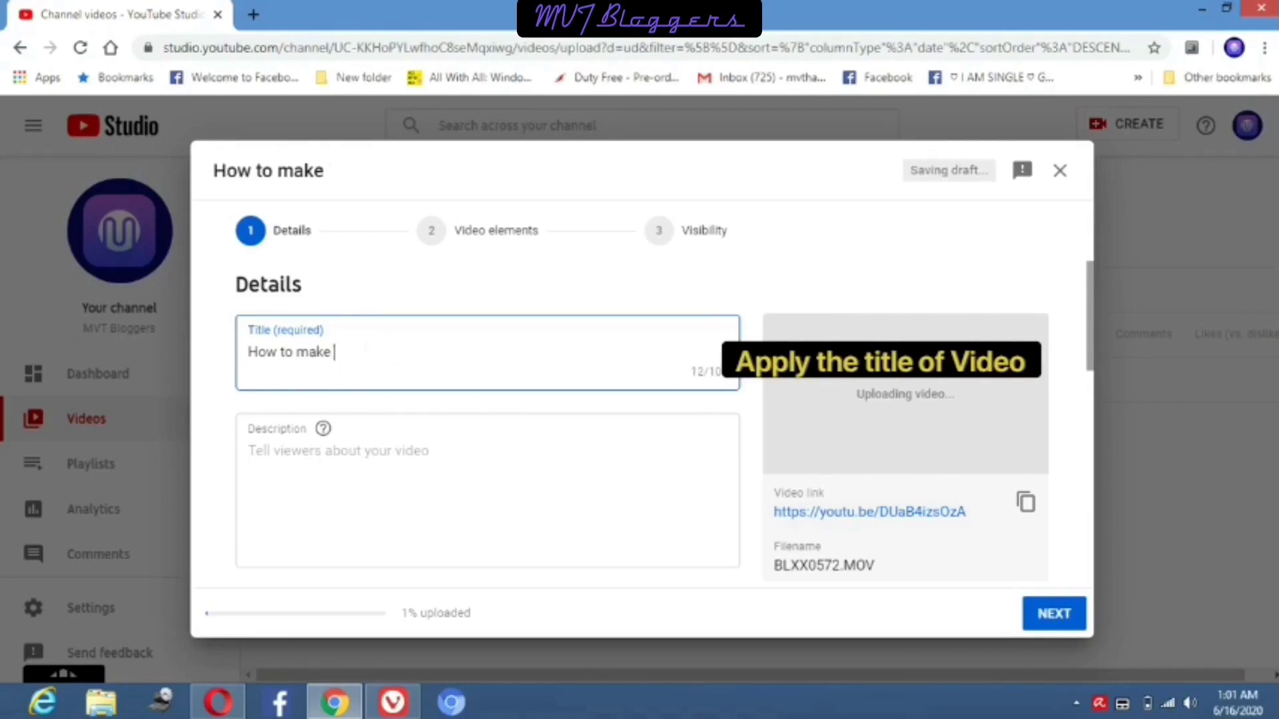
{"action": "type", "text": "Video "}
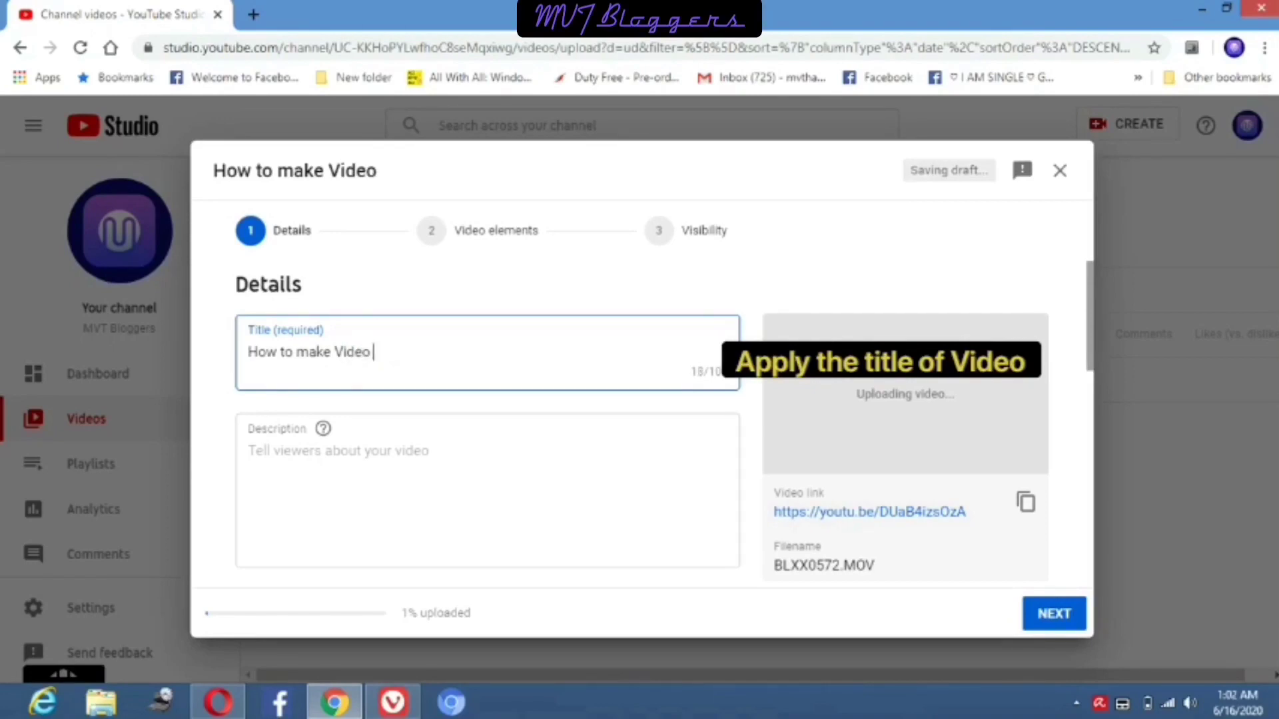
{"action": "type", "text": "to You"}
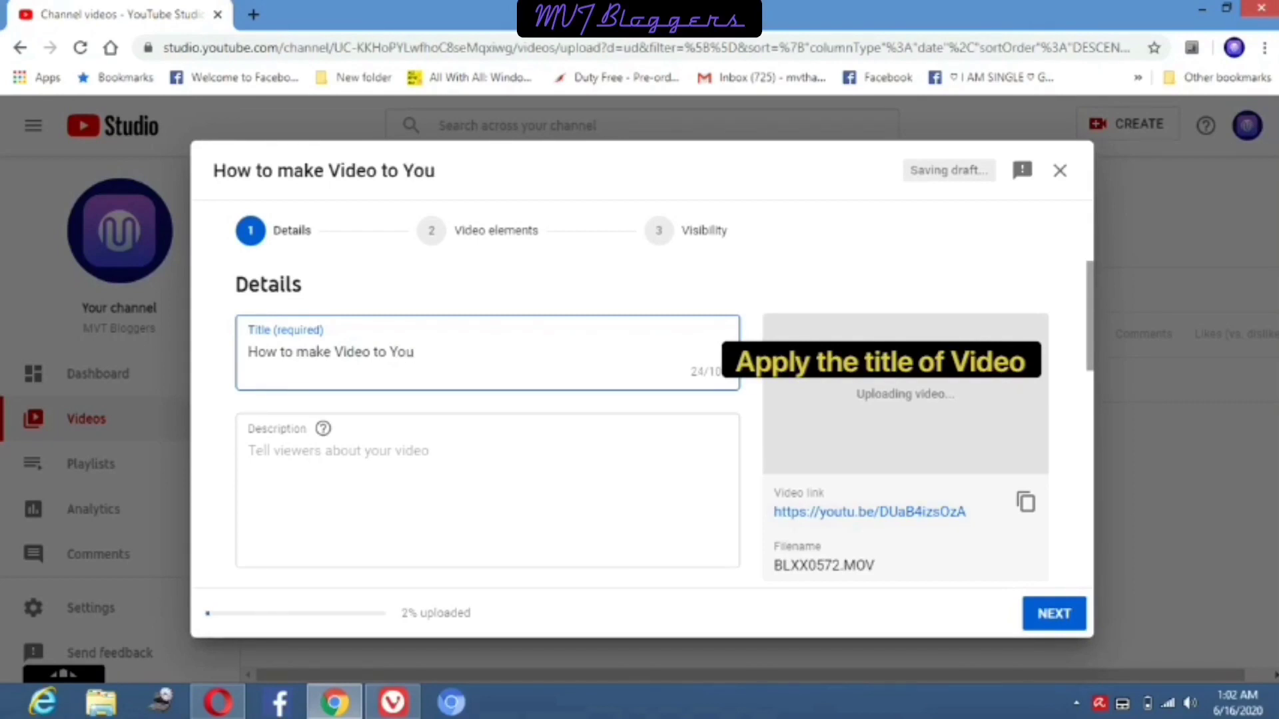
{"action": "type", "text": "tube"}
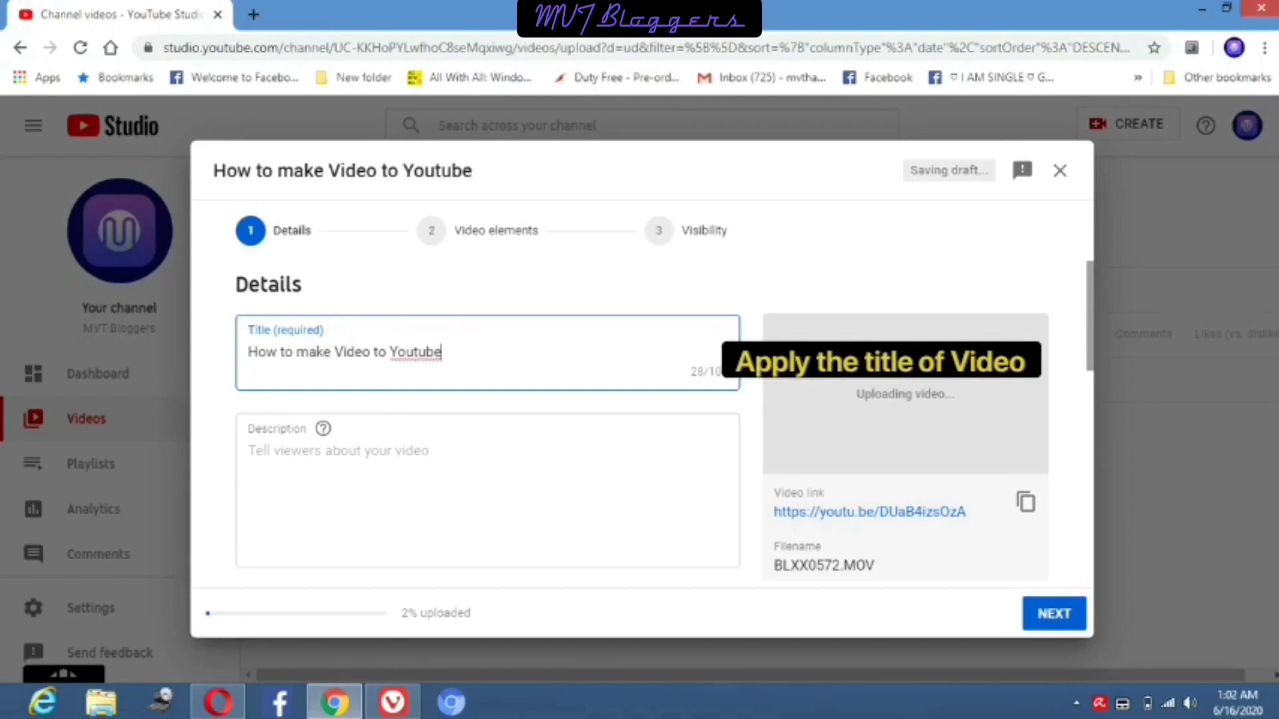
{"action": "right_click", "coordinate": [415, 352]}
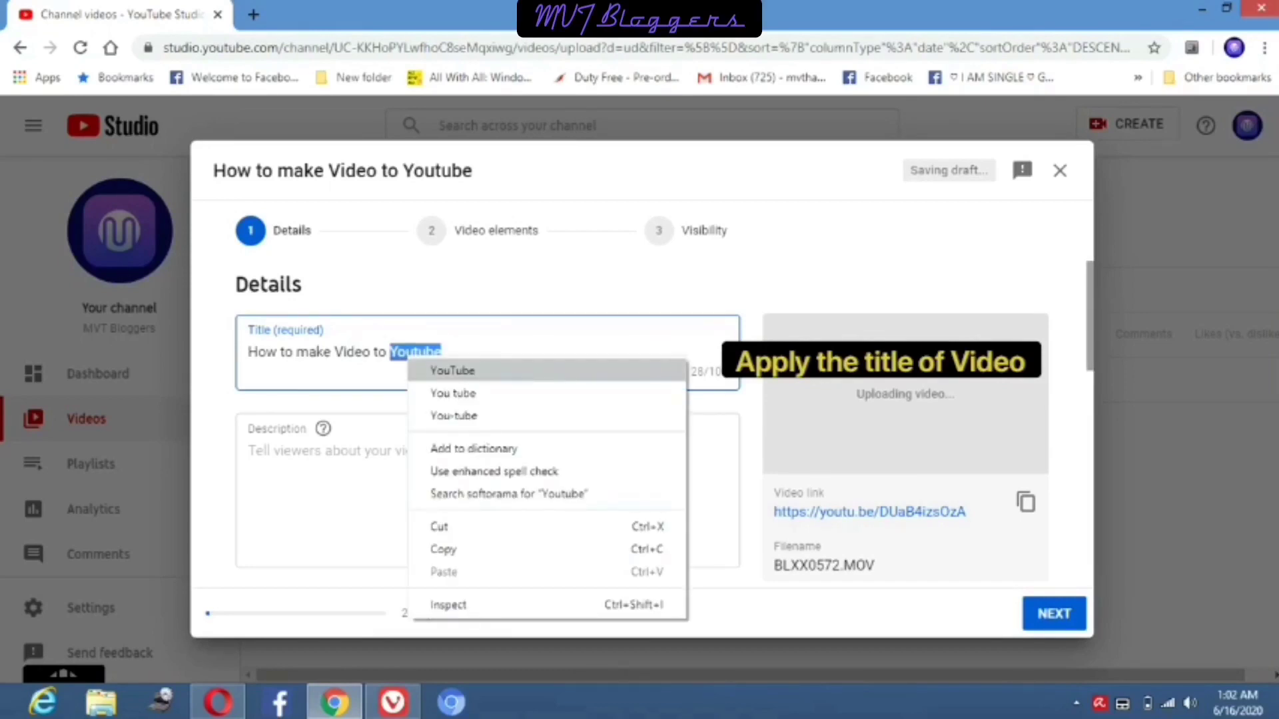
{"action": "left_click", "coordinate": [453, 371]}
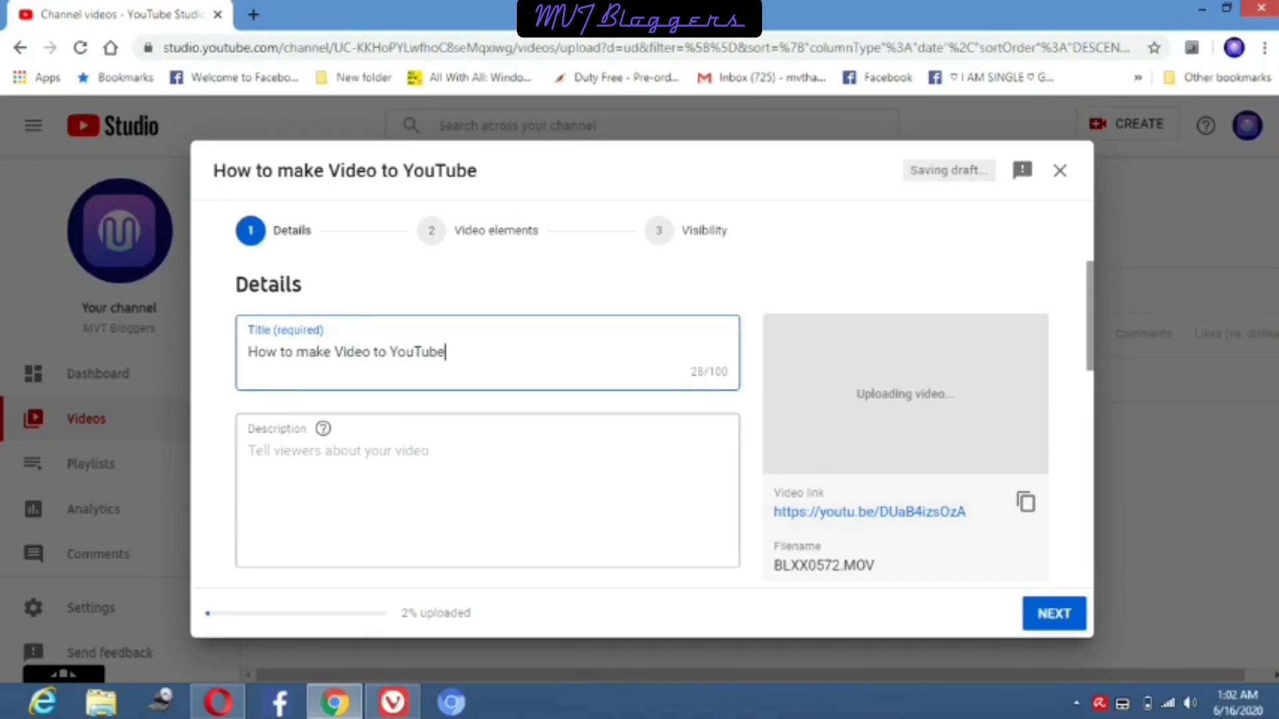
Begin the video description with "This video is brought to you buy MVT Bloggers." followed by a blank line.
{"action": "left_click", "coordinate": [249, 451]}
{"action": "type", "text": "T"}
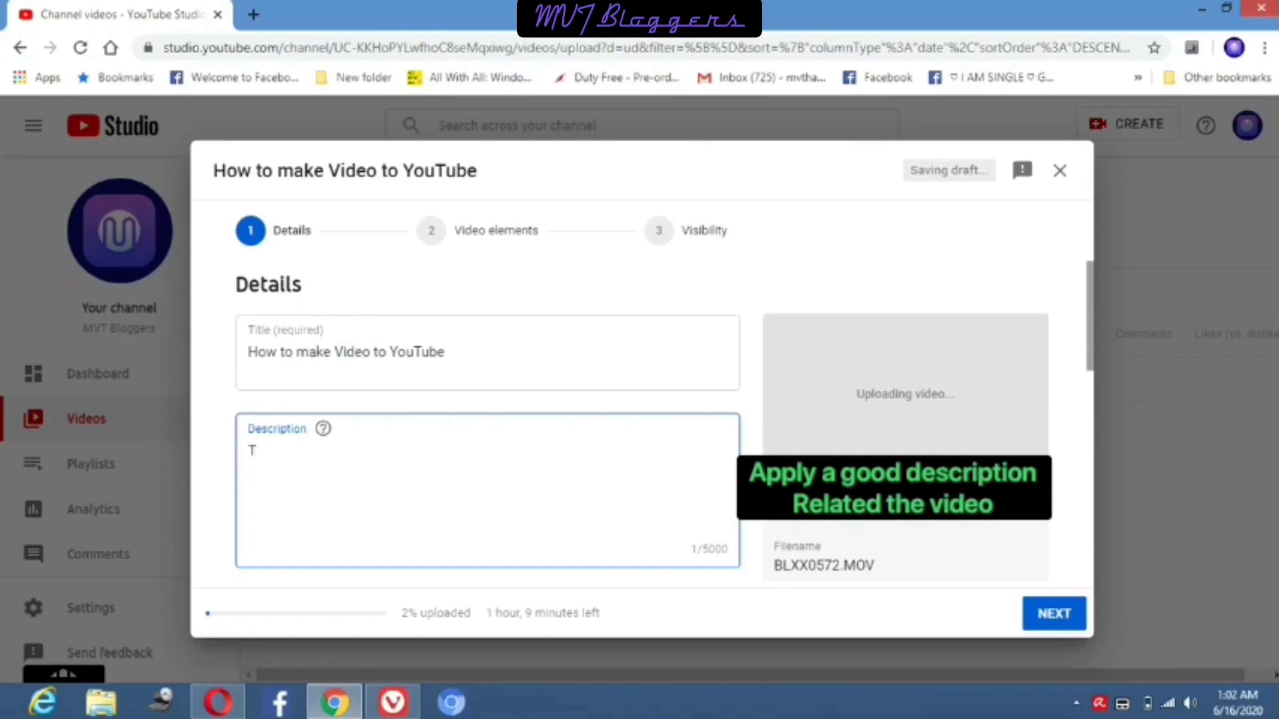
{"action": "type", "text": "his video is"}
{"action": "type", "text": "brou"}
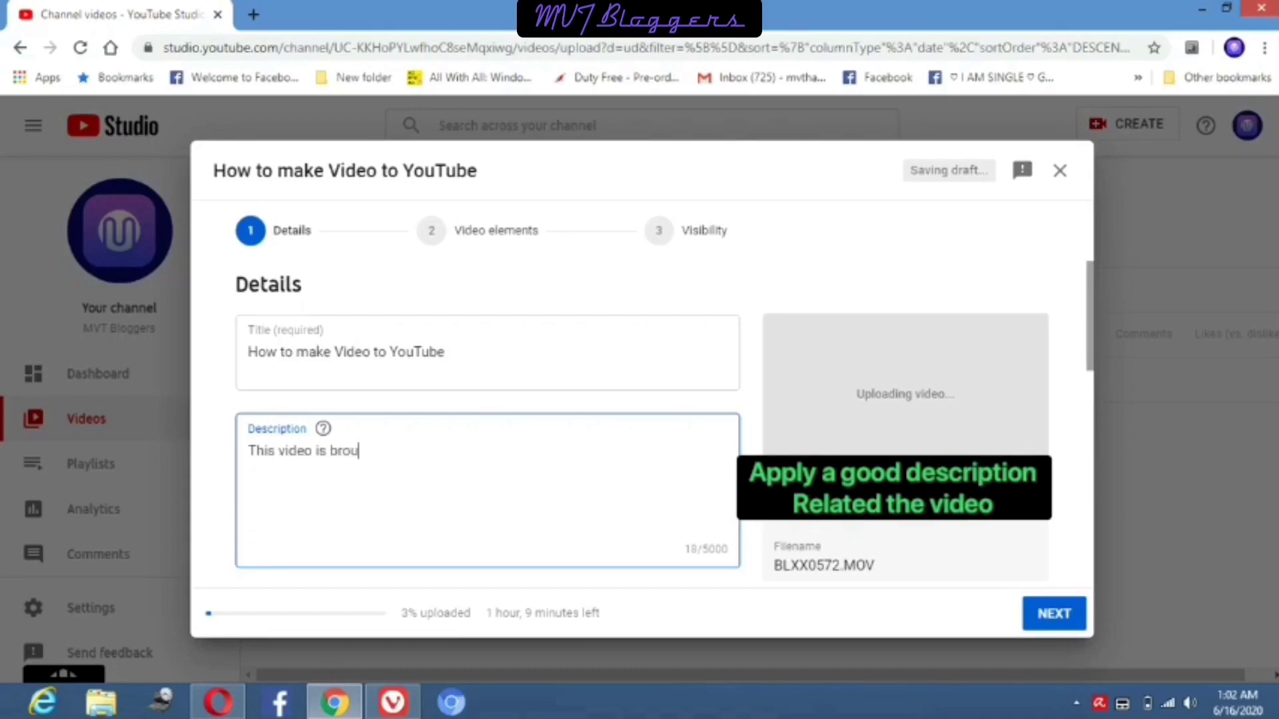
{"action": "type", "text": "ght to you buy MVT"}
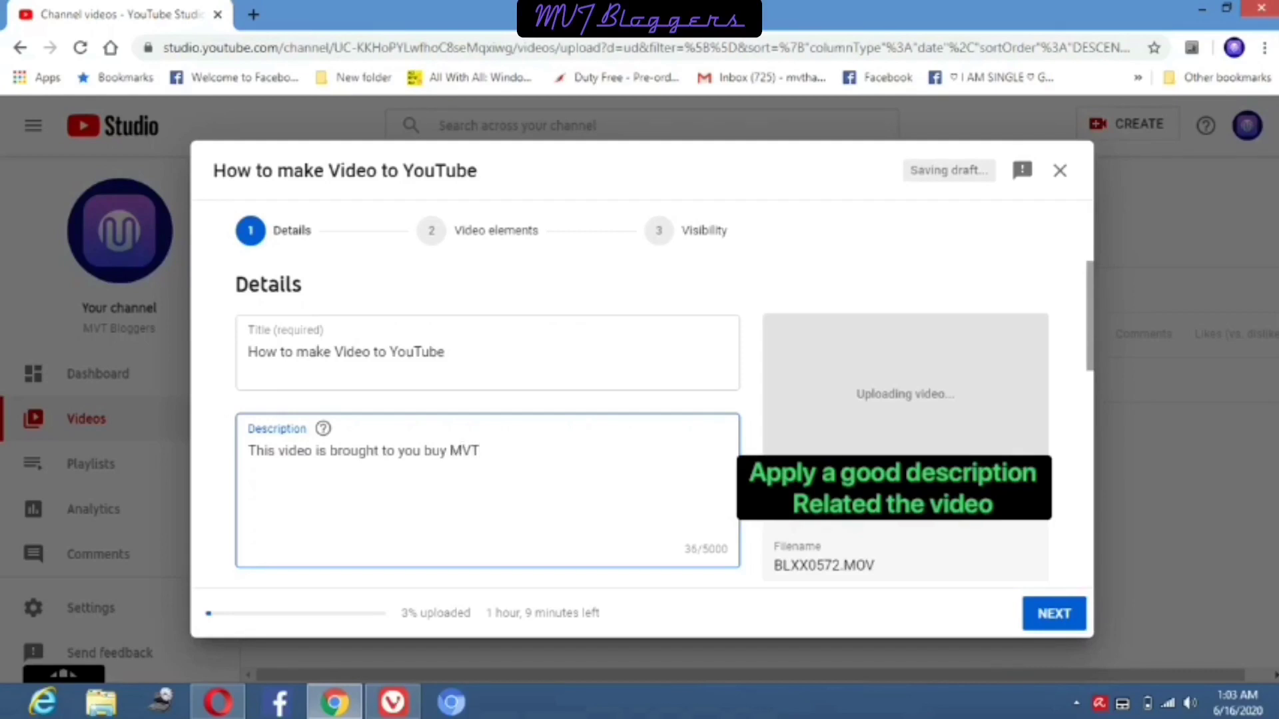
{"action": "type", "text": " Bloggers."}
{"action": "key", "text": "Return"}
{"action": "key", "text": "Return"}
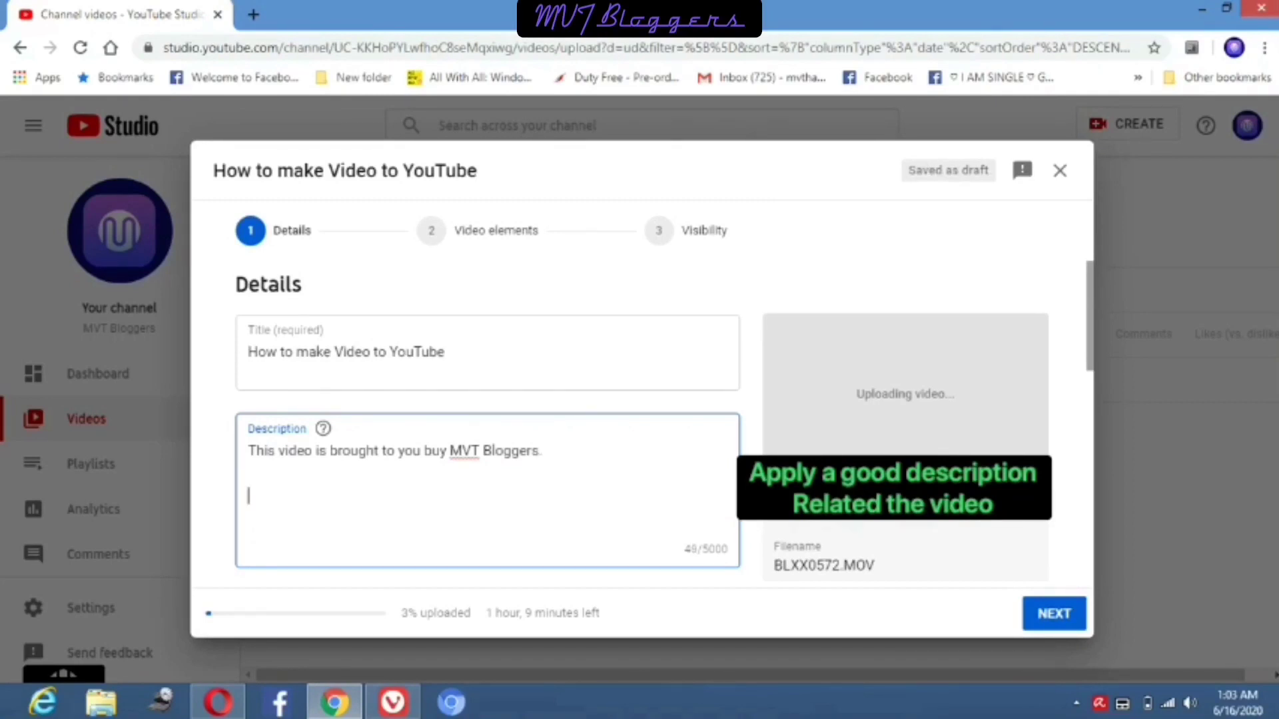
Add the line "Download link" to the video description.
{"action": "type", "text": "Down"}
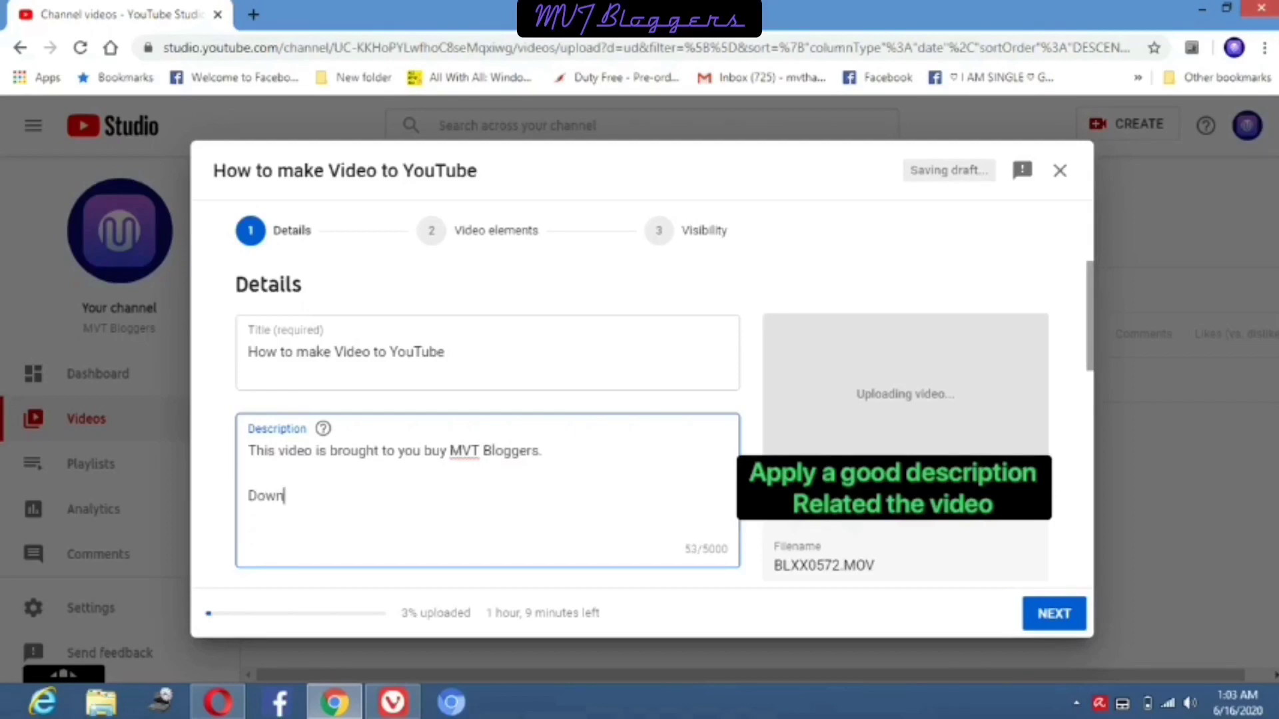
{"action": "type", "text": "load"}
{"action": "type", "text": "link"}
{"action": "key", "text": "Return"}
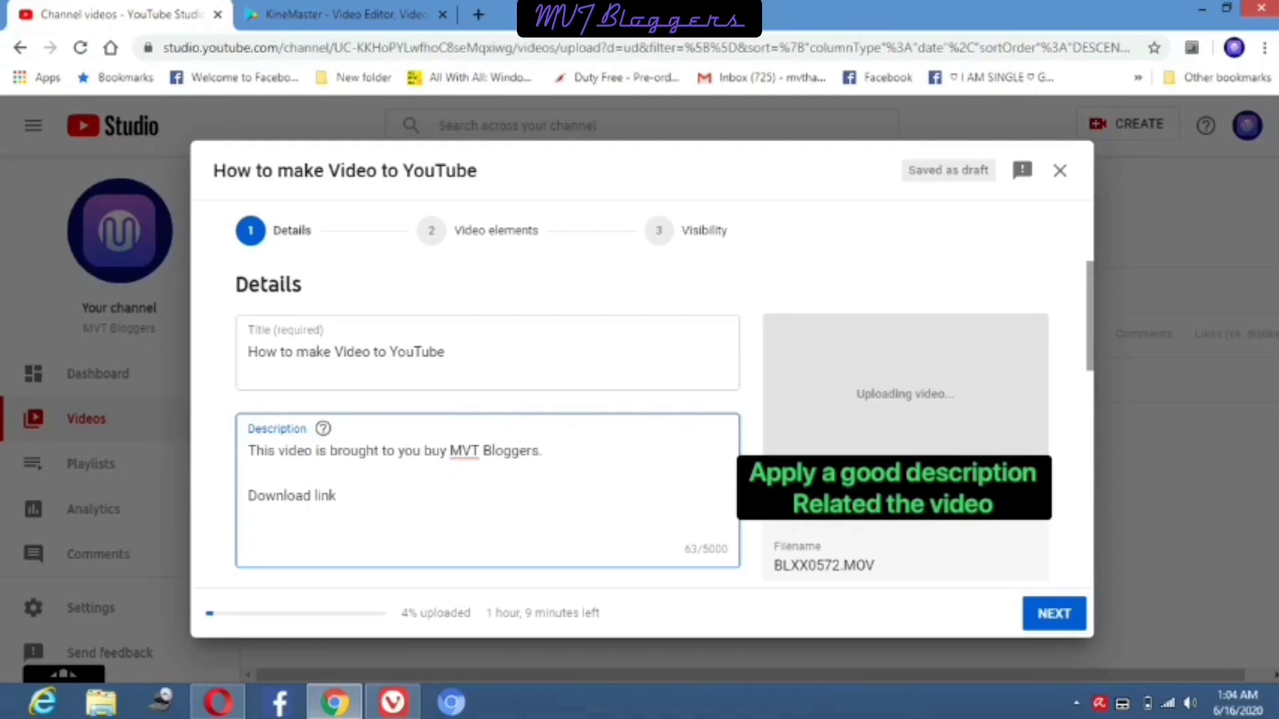
{"action": "type", "text": "Goog"}
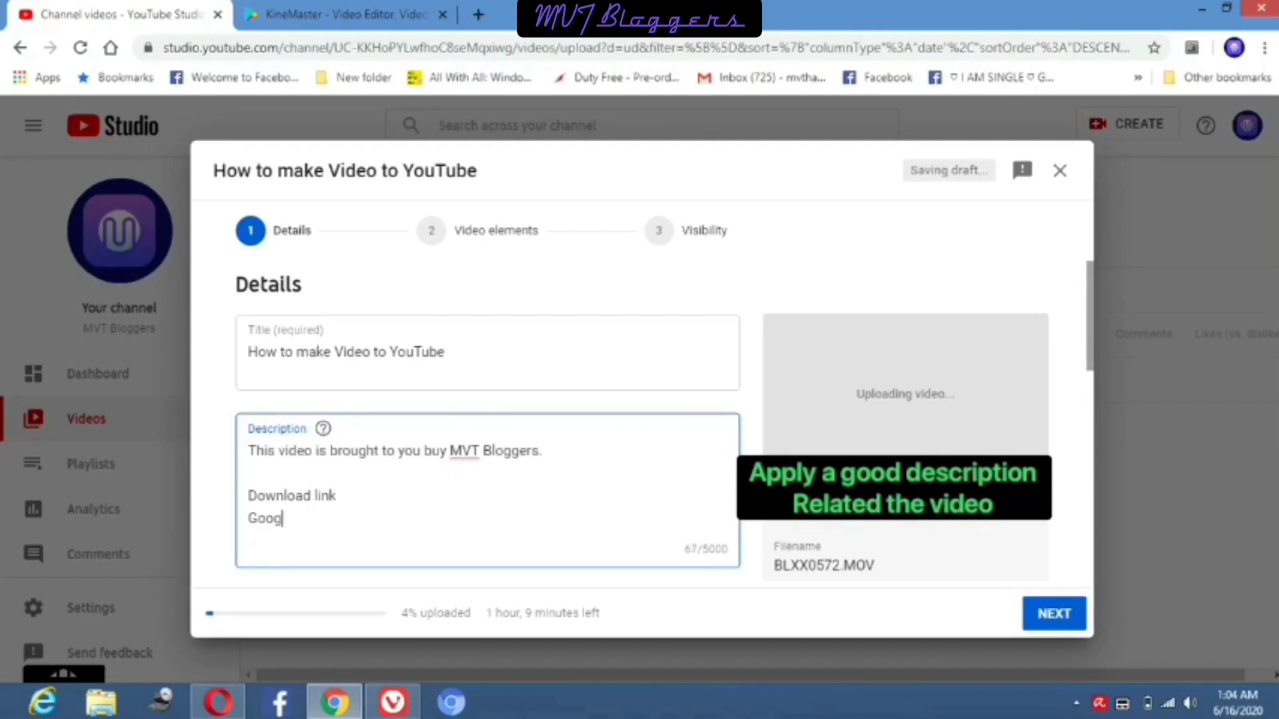
{"action": "type", "text": "le play"}
{"action": "key", "text": "Return"}
{"action": "type", "text": "https://play.google.com/store/apps/details?id=com.nexstreaming.app.kinemasterfree&hl=en"}
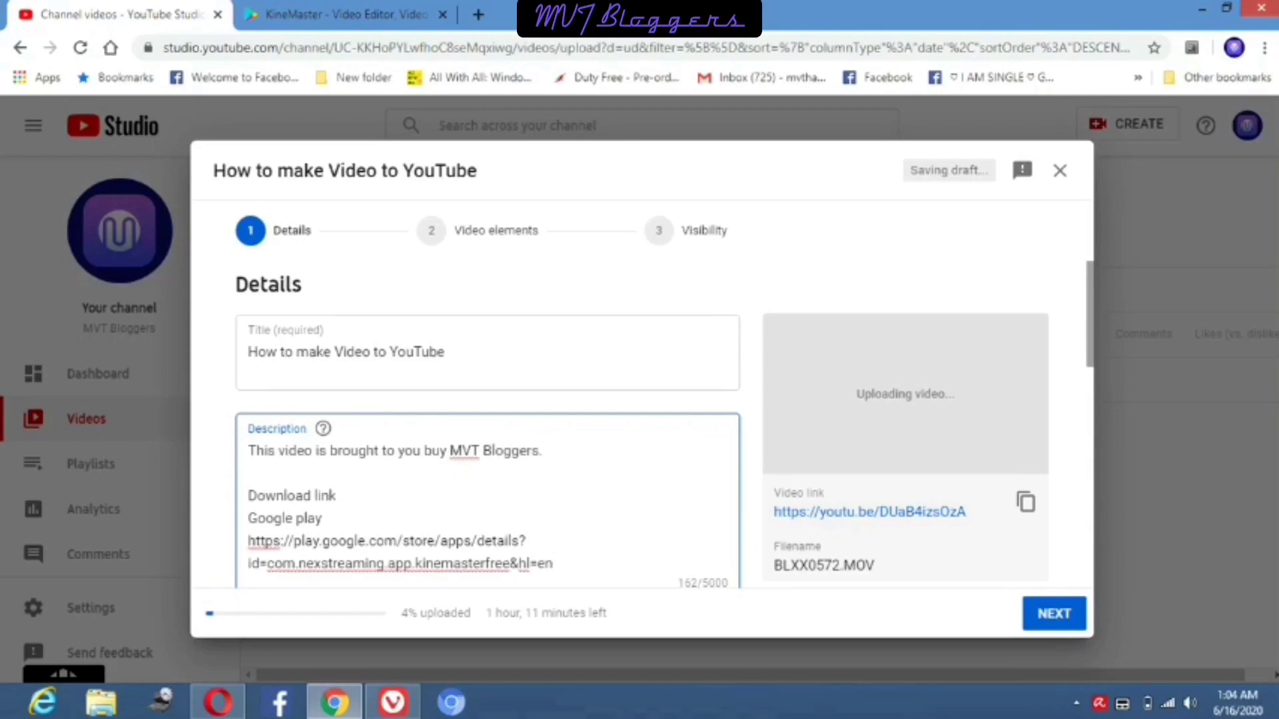
{"action": "scroll", "coordinate": [487, 433], "scroll_direction": "down", "scroll_amount": 3}
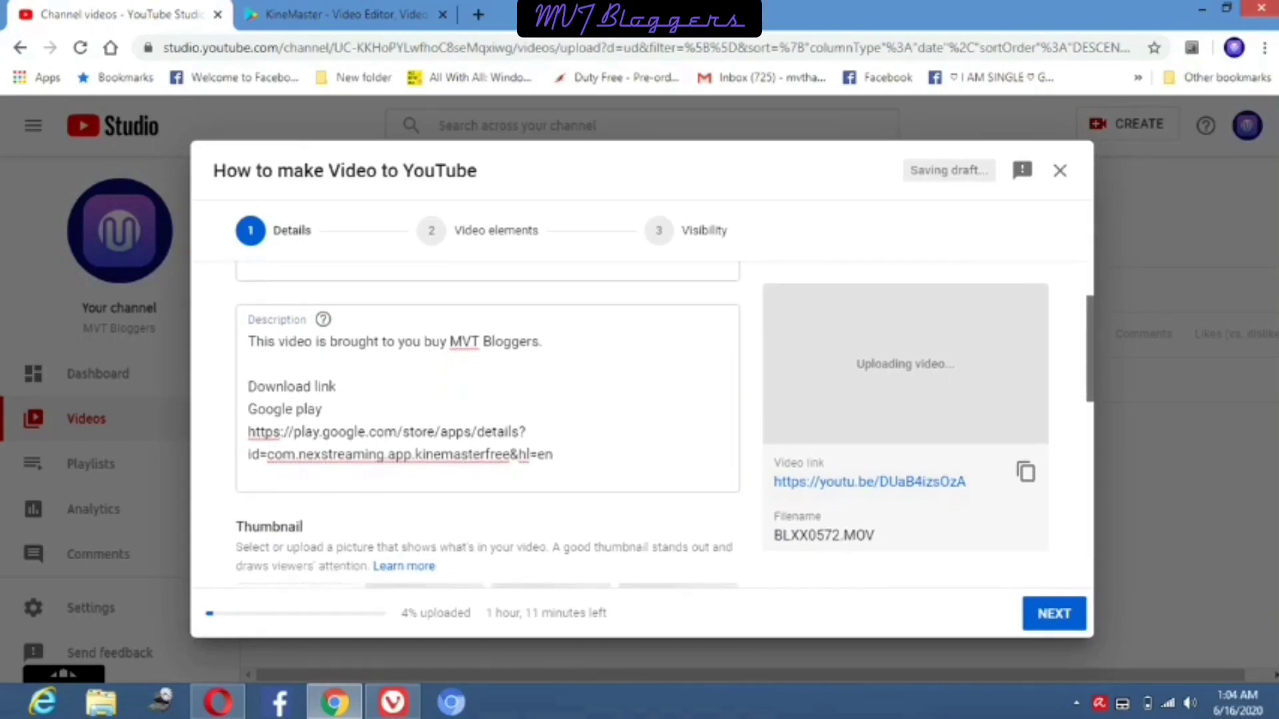
{"action": "left_click", "coordinate": [554, 454]}
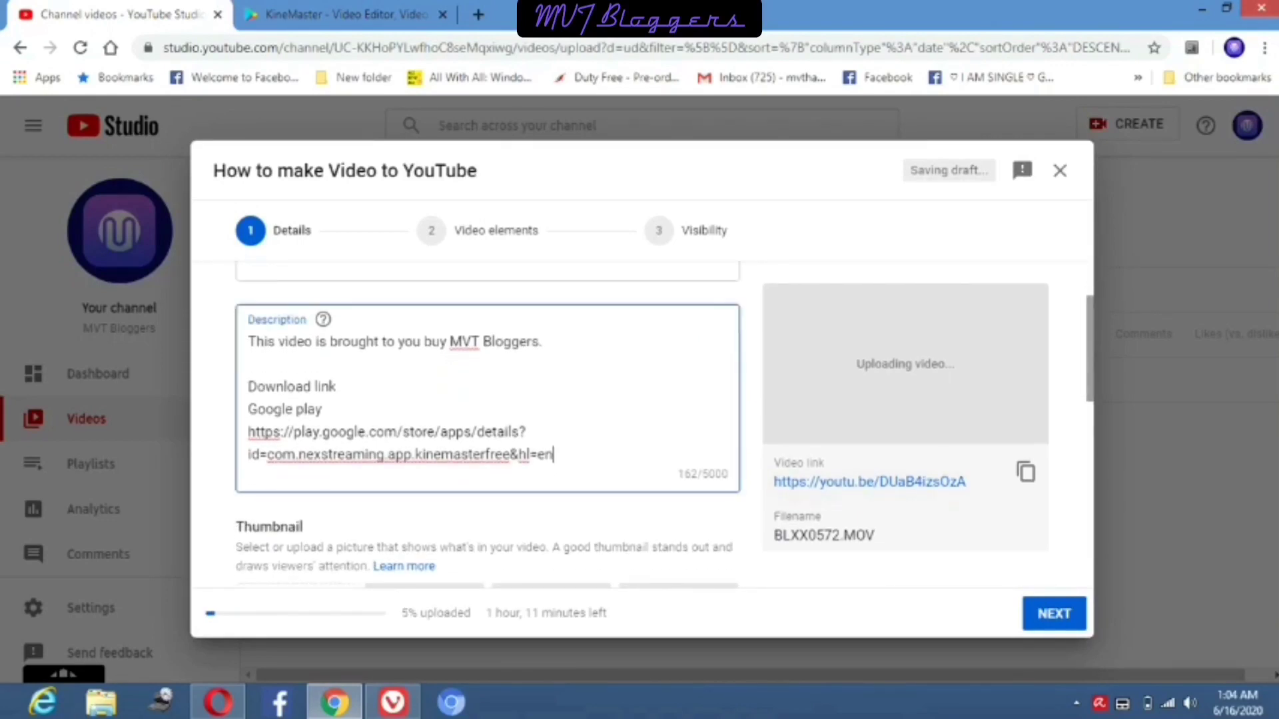
{"action": "key", "text": "Return"}
{"action": "key", "text": "Return"}
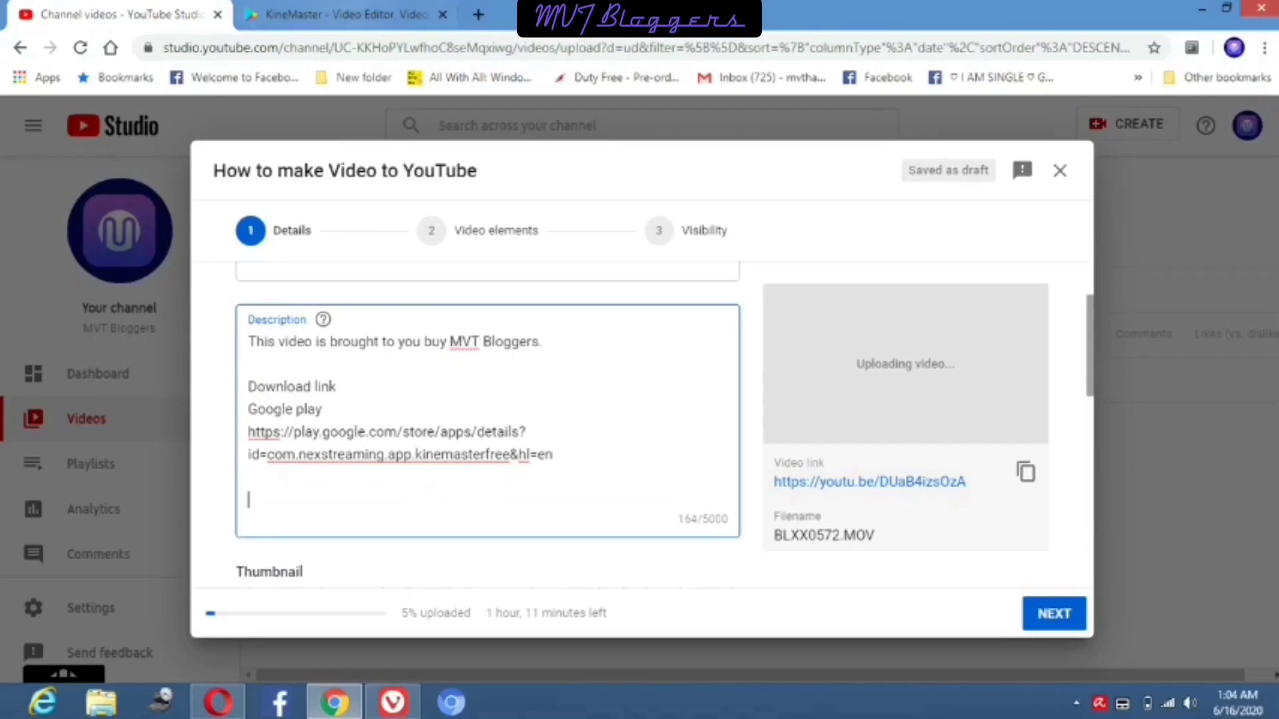
Return from the KineMaster Google Play page to the Google results and search for "kinemaster app store".
{"action": "left_click", "coordinate": [336, 14]}
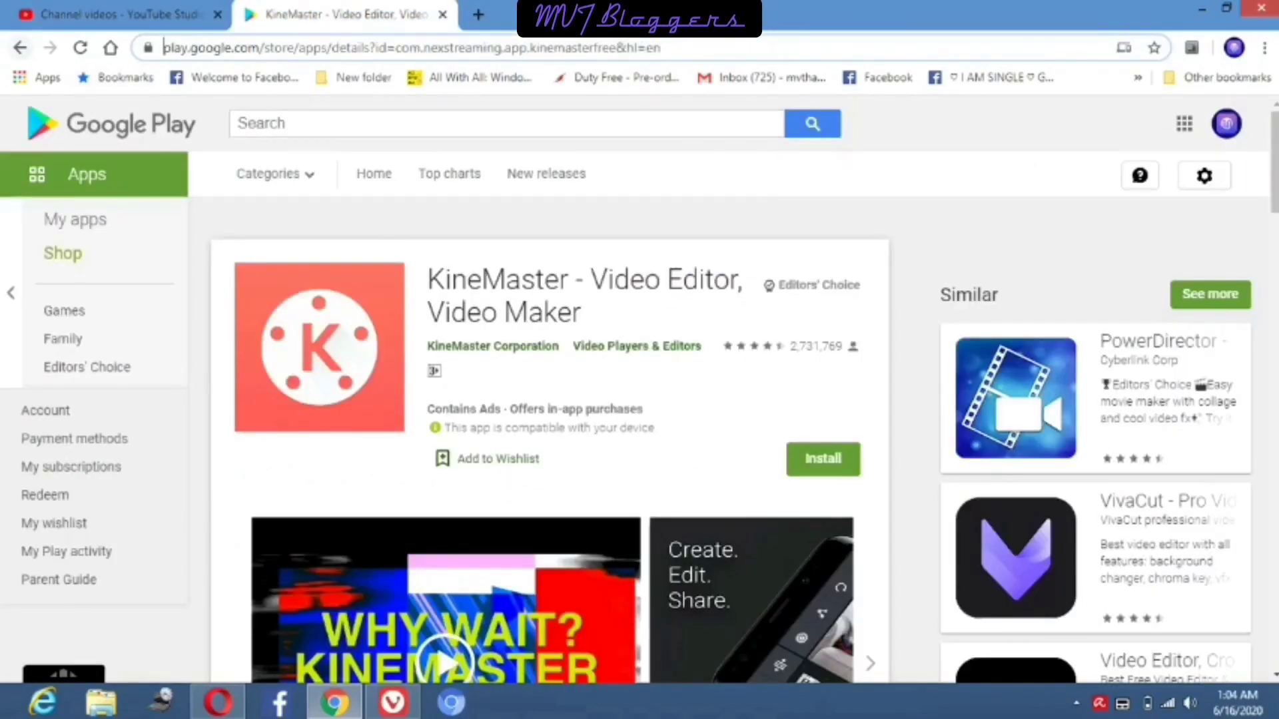
{"action": "key", "text": "alt+Left"}
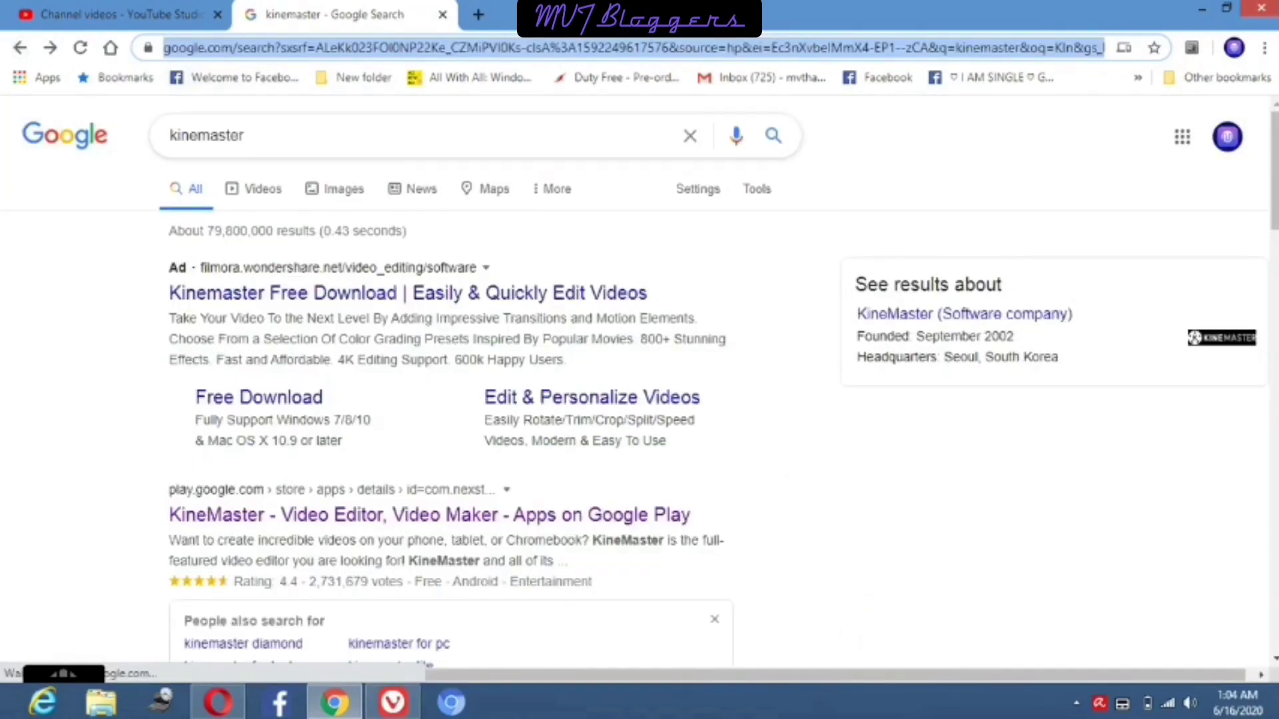
{"action": "key", "text": "BackSpace"}
{"action": "key", "text": "BackSpace"}
{"action": "key", "text": "BackSpace"}
{"action": "key", "text": "BackSpace"}
{"action": "key", "text": "BackSpace"}
{"action": "key", "text": "BackSpace"}
{"action": "key", "text": "BackSpace"}
{"action": "key", "text": "BackSpace"}
{"action": "key", "text": "BackSpace"}
{"action": "key", "text": "BackSpace"}
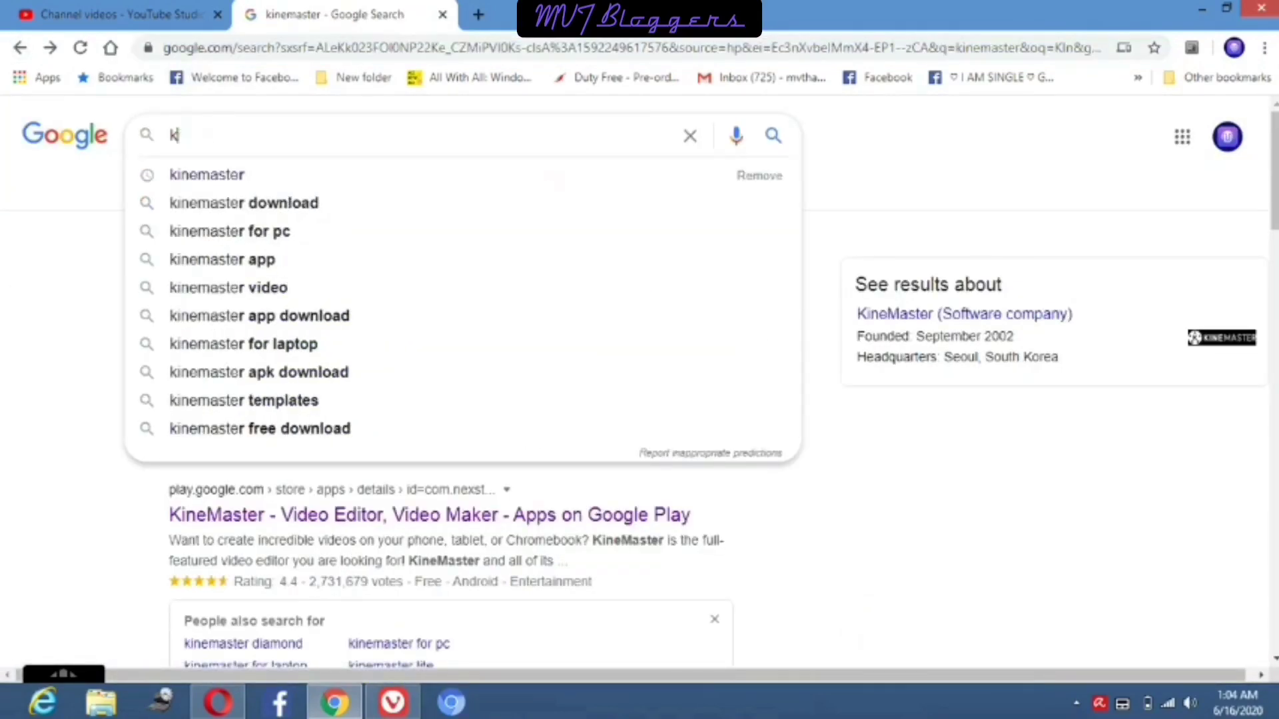
{"action": "type", "text": "ki"}
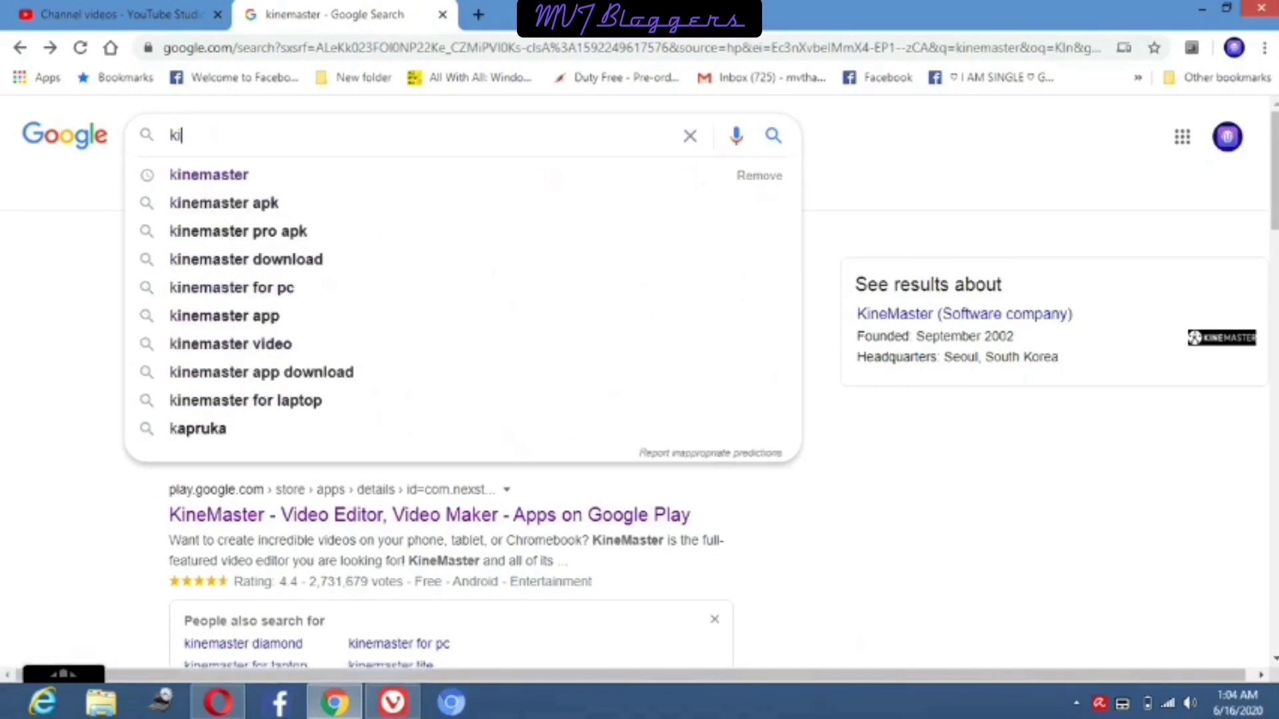
{"action": "type", "text": "nemaster "}
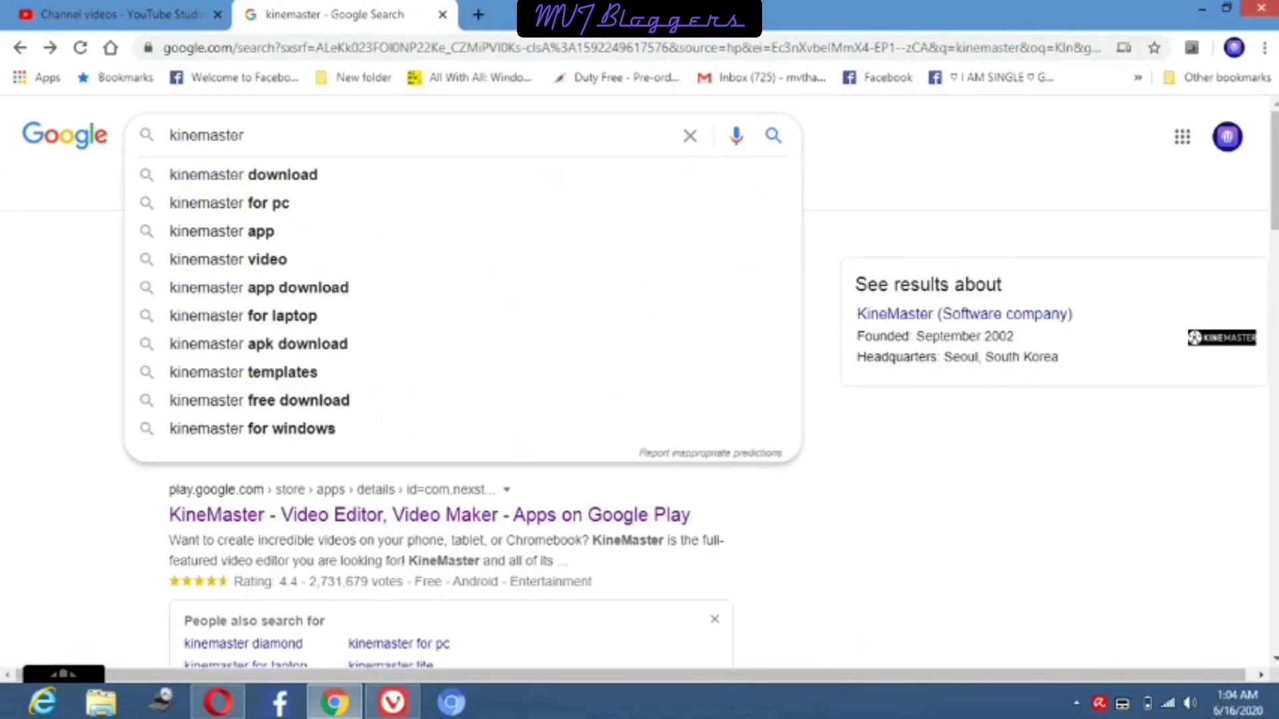
{"action": "type", "text": "app"}
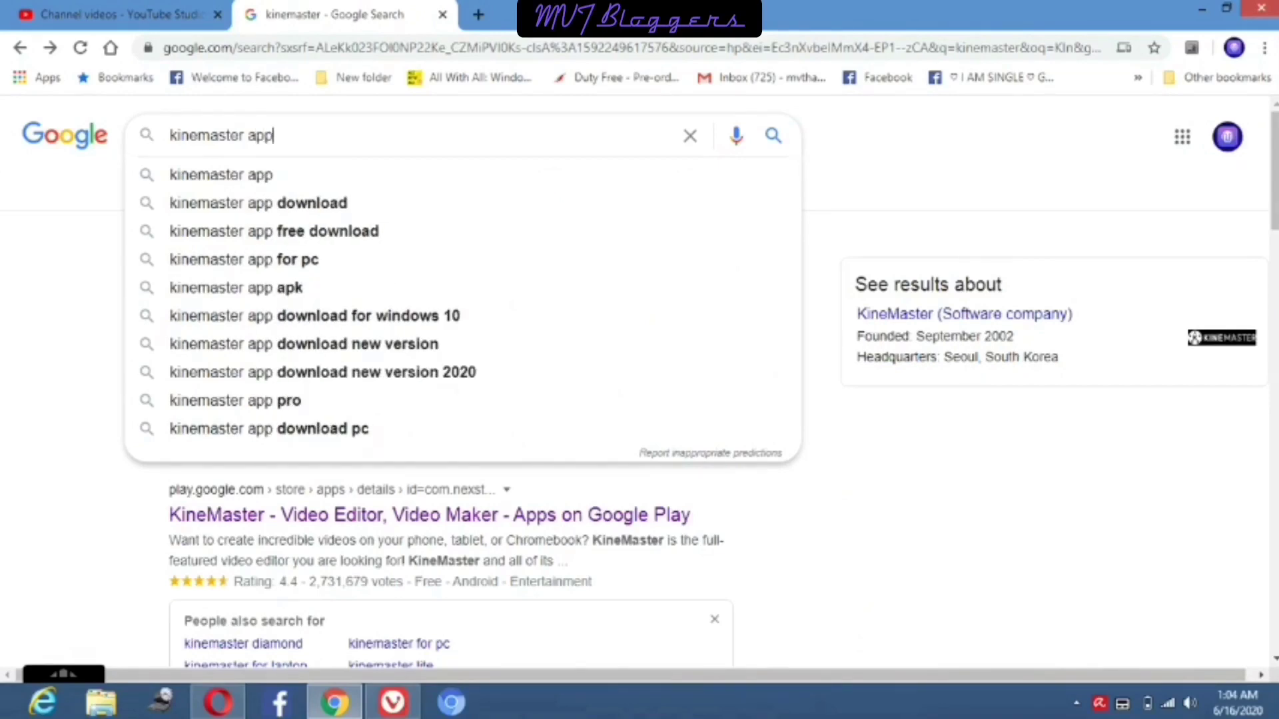
{"action": "type", "text": "st"}
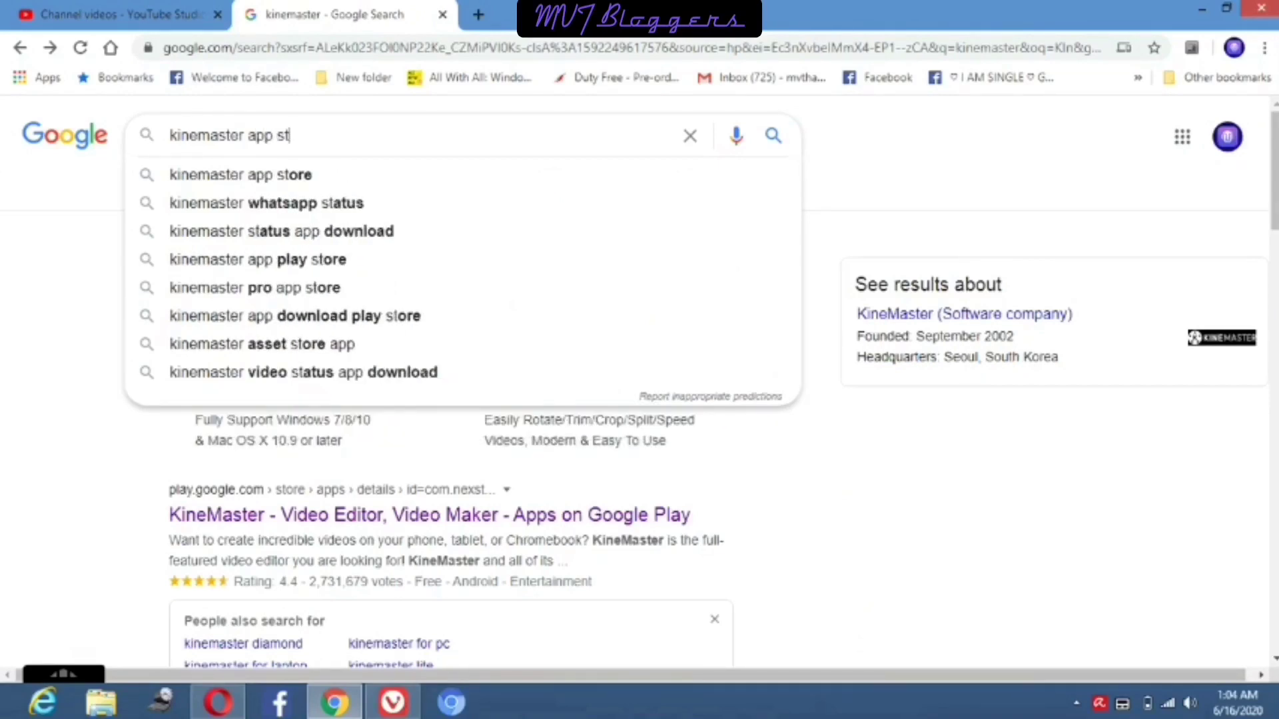
{"action": "key", "text": "Down"}
{"action": "key", "text": "Return"}
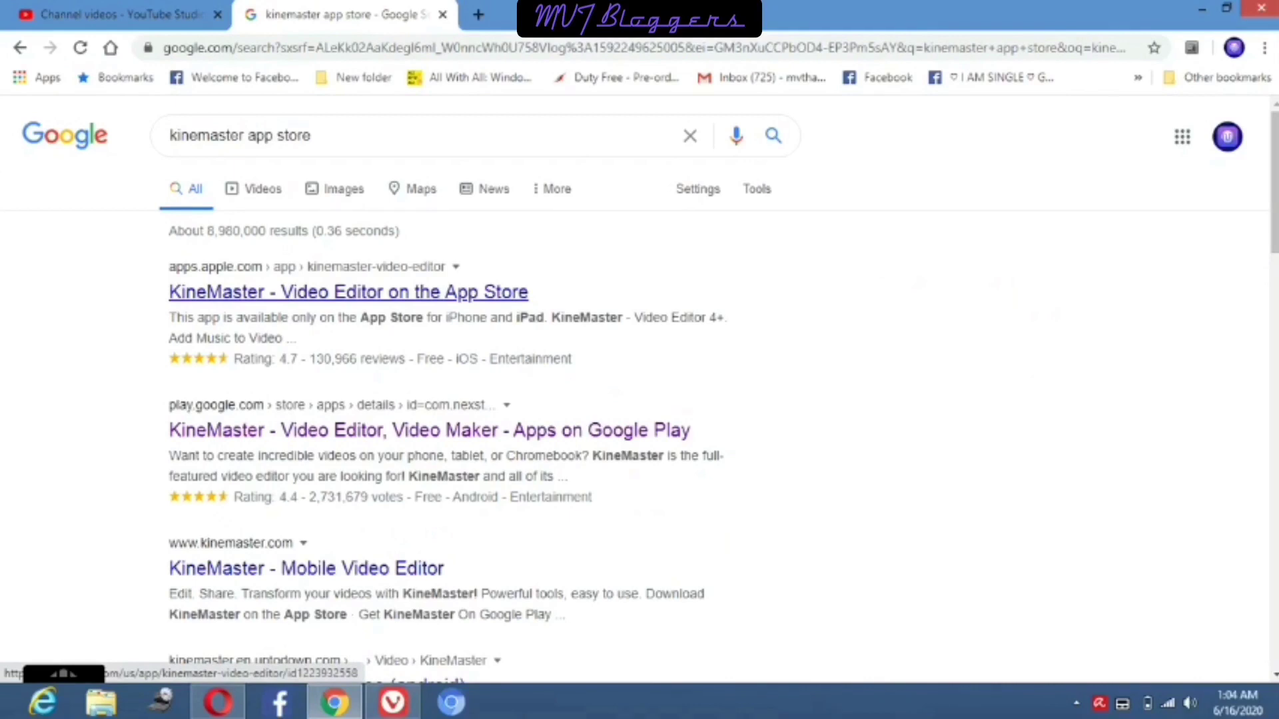
Copy the web address of KineMaster's App Store page from the search results and return to the video description.
{"action": "left_click", "coordinate": [349, 292]}
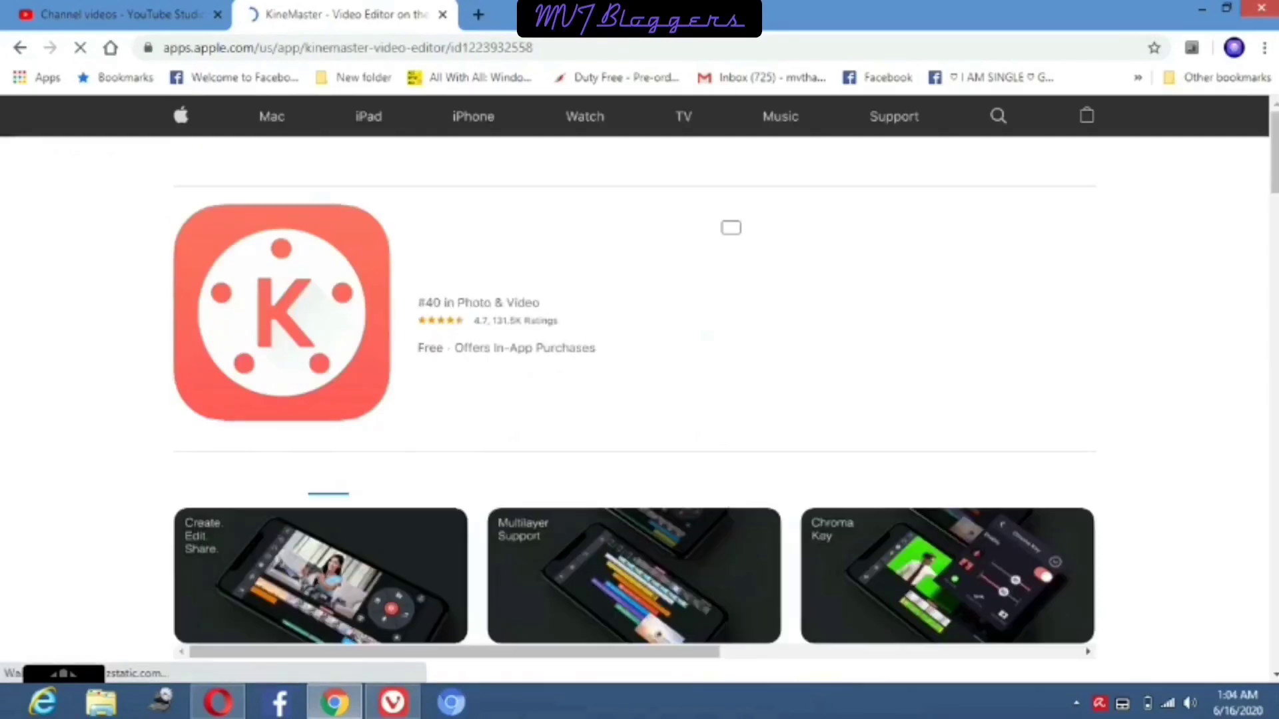
{"action": "left_click", "coordinate": [347, 48]}
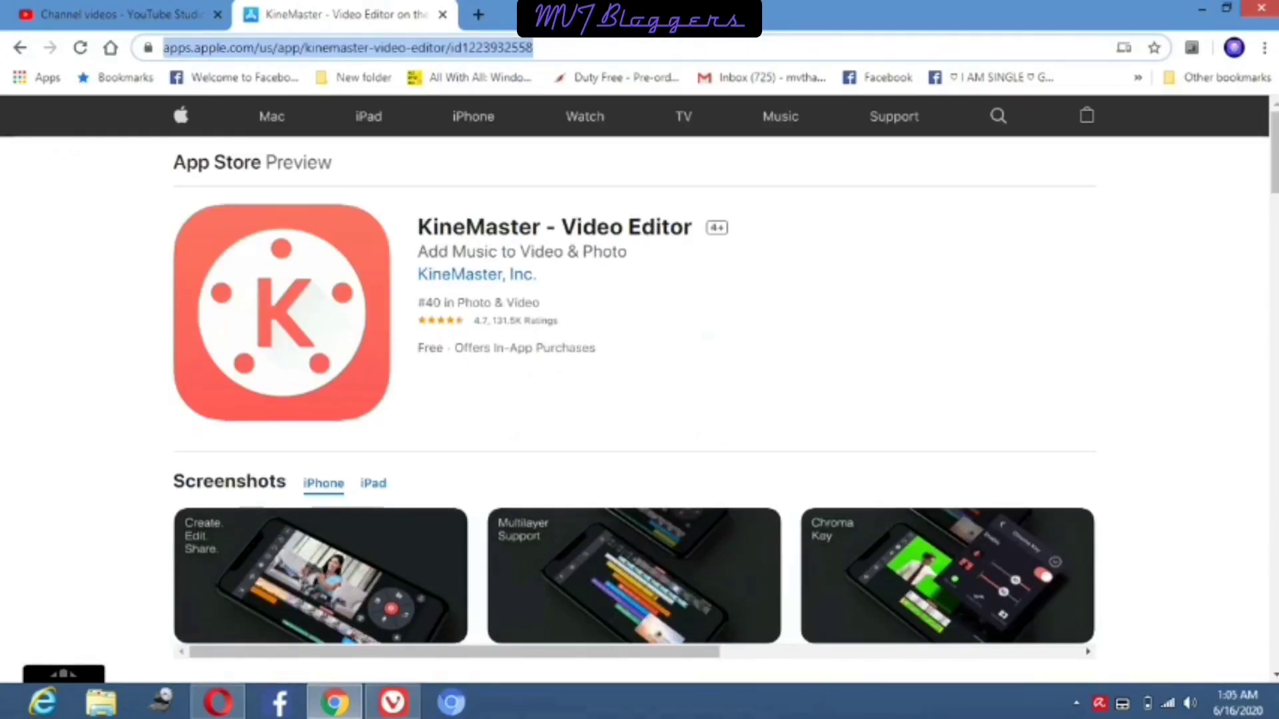
{"action": "key", "text": "ctrl+Tab"}
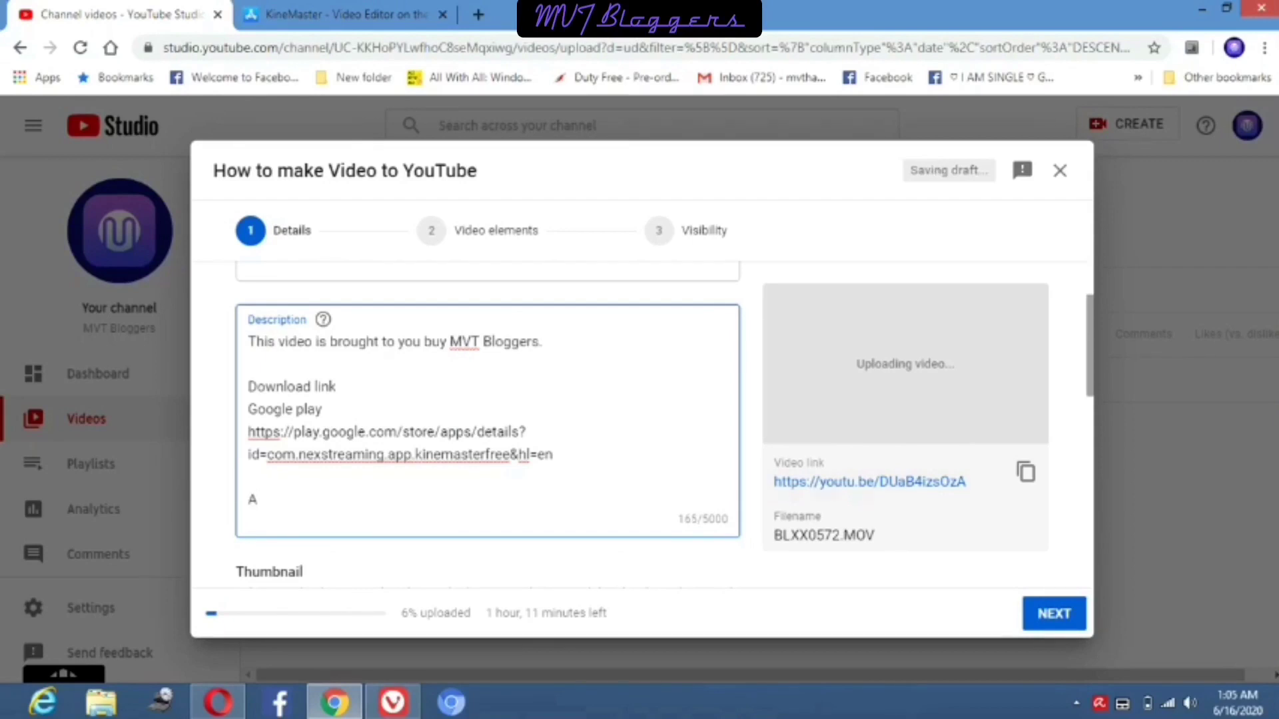
{"action": "type", "text": "pple store"}
{"action": "key", "text": "Return"}
{"action": "key", "text": "ctrl+v"}
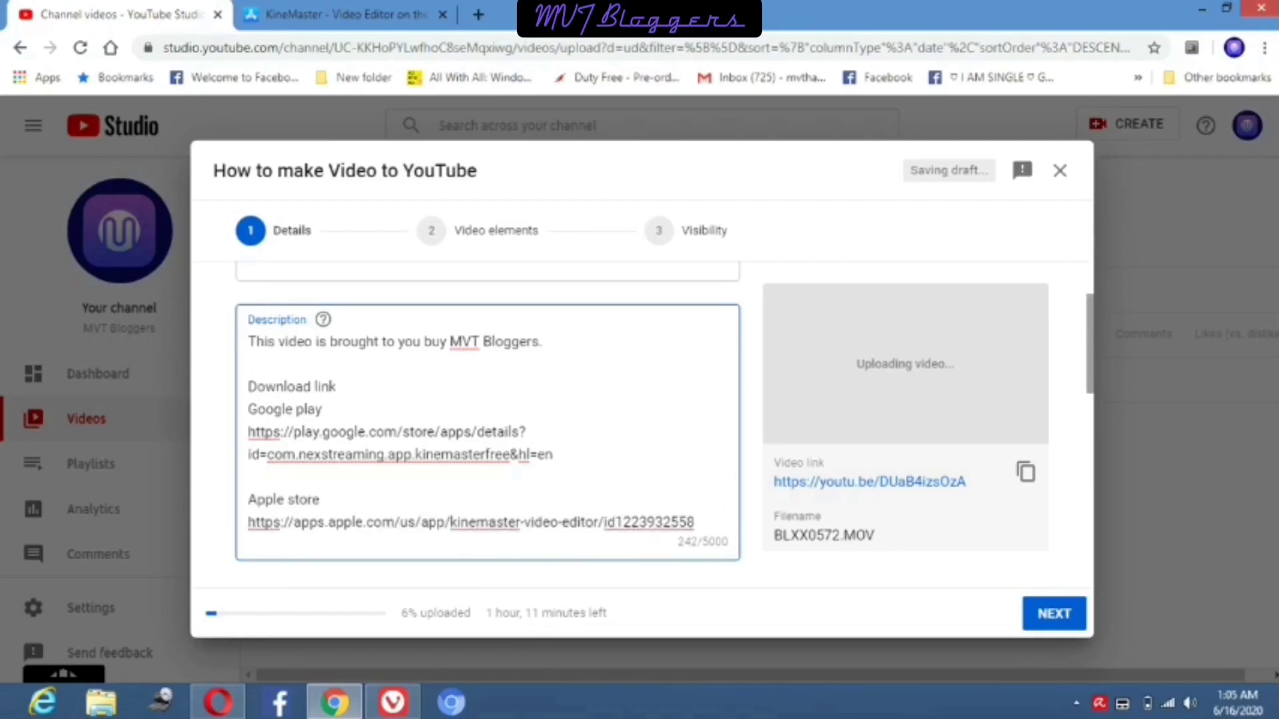
Append "(Android )" to the Google play line and "(iOS)" to the Apple store line, and correct "buy" to "by" in the description's first line.
{"action": "left_click", "coordinate": [323, 409]}
{"action": "type", "text": "(Android )"}
{"action": "left_click", "coordinate": [321, 500]}
{"action": "type", "text": "("}
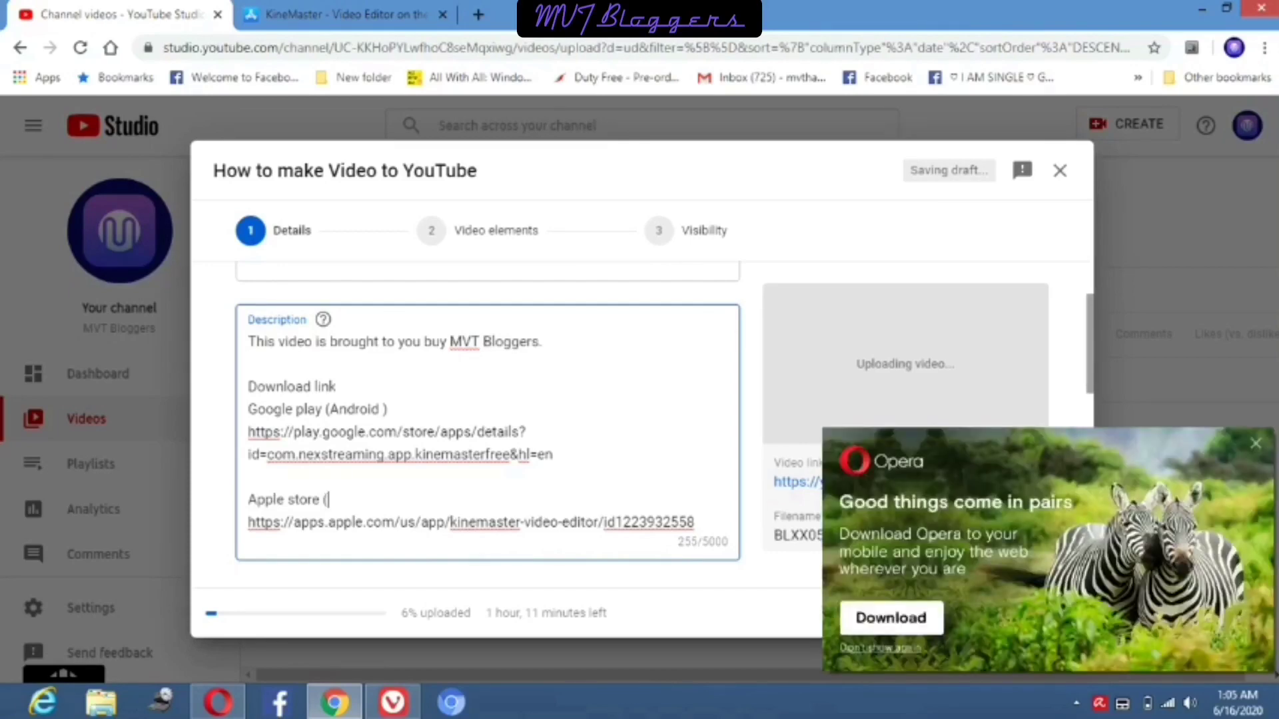
{"action": "type", "text": "iOS)"}
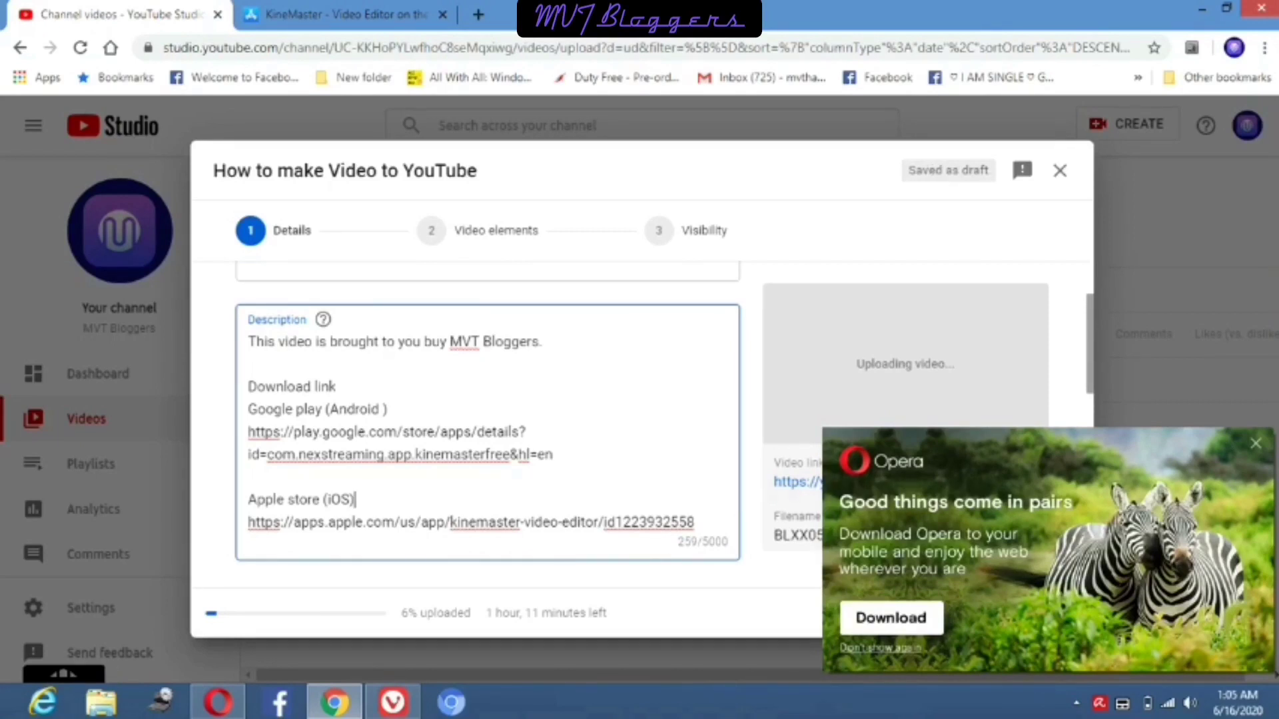
{"action": "key", "text": "BackSpace"}
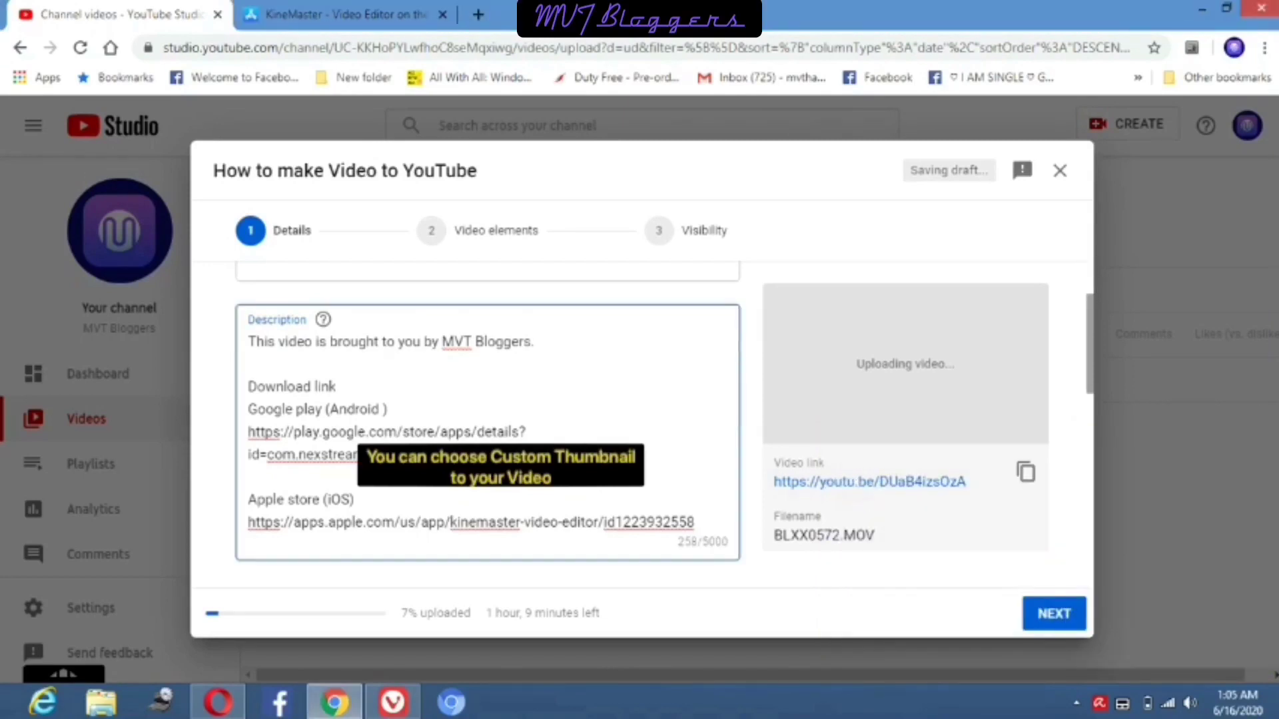
Upload the image QPZN5586 from the Pictures library as the video's custom thumbnail.
{"action": "left_click_drag", "start_coordinate": [1089, 344], "coordinate": [1089, 360]}
{"action": "scroll", "coordinate": [487, 427], "scroll_direction": "down", "scroll_amount": 3}
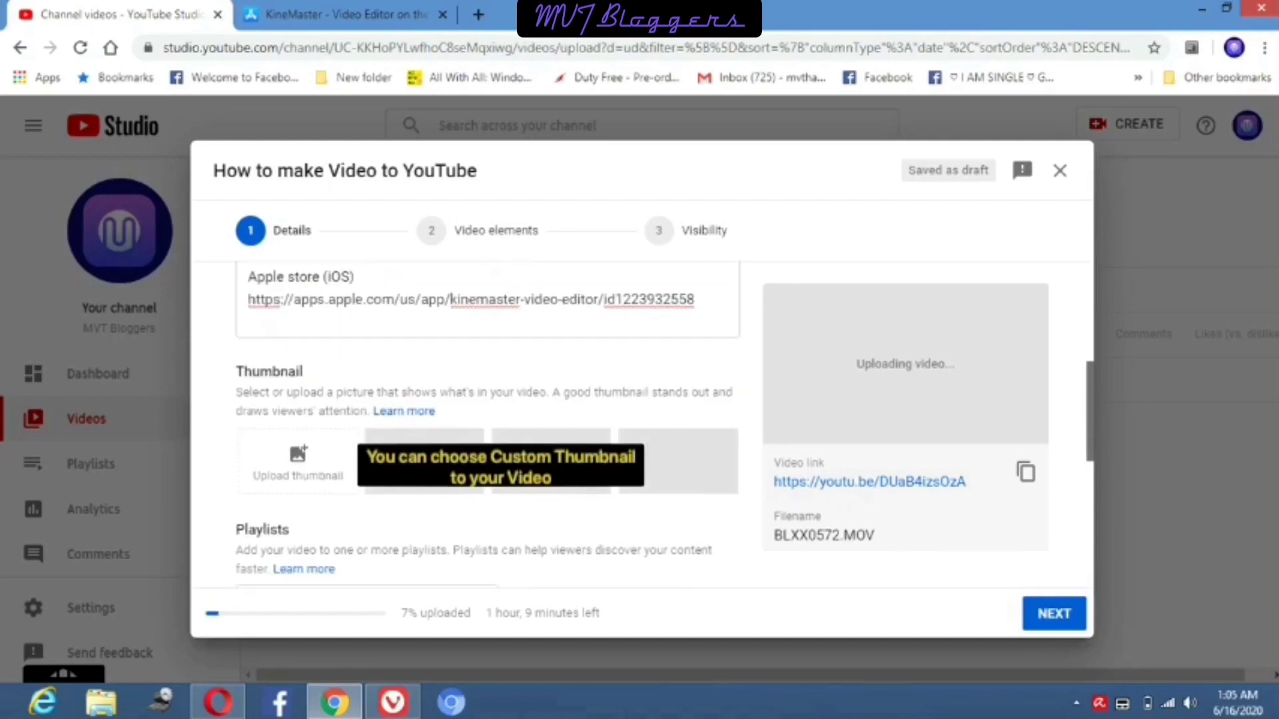
{"action": "scroll", "coordinate": [486, 426], "scroll_direction": "down", "scroll_amount": 1}
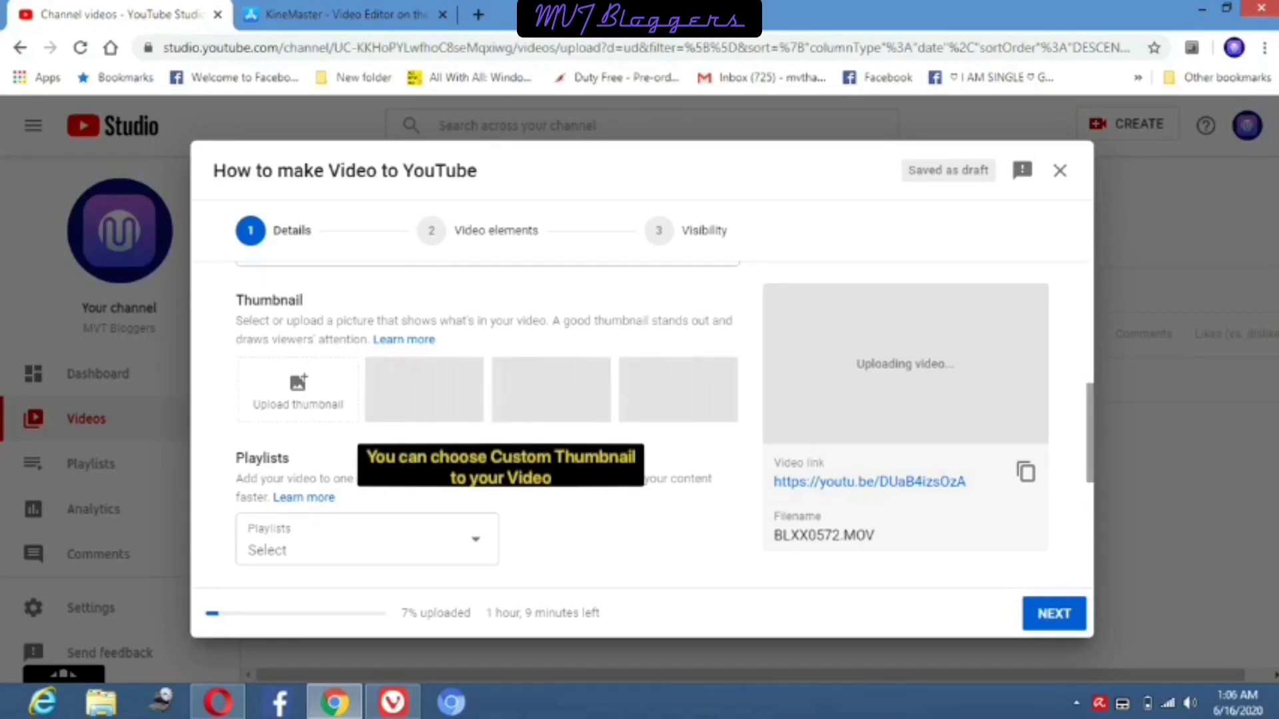
{"action": "left_click", "coordinate": [297, 390]}
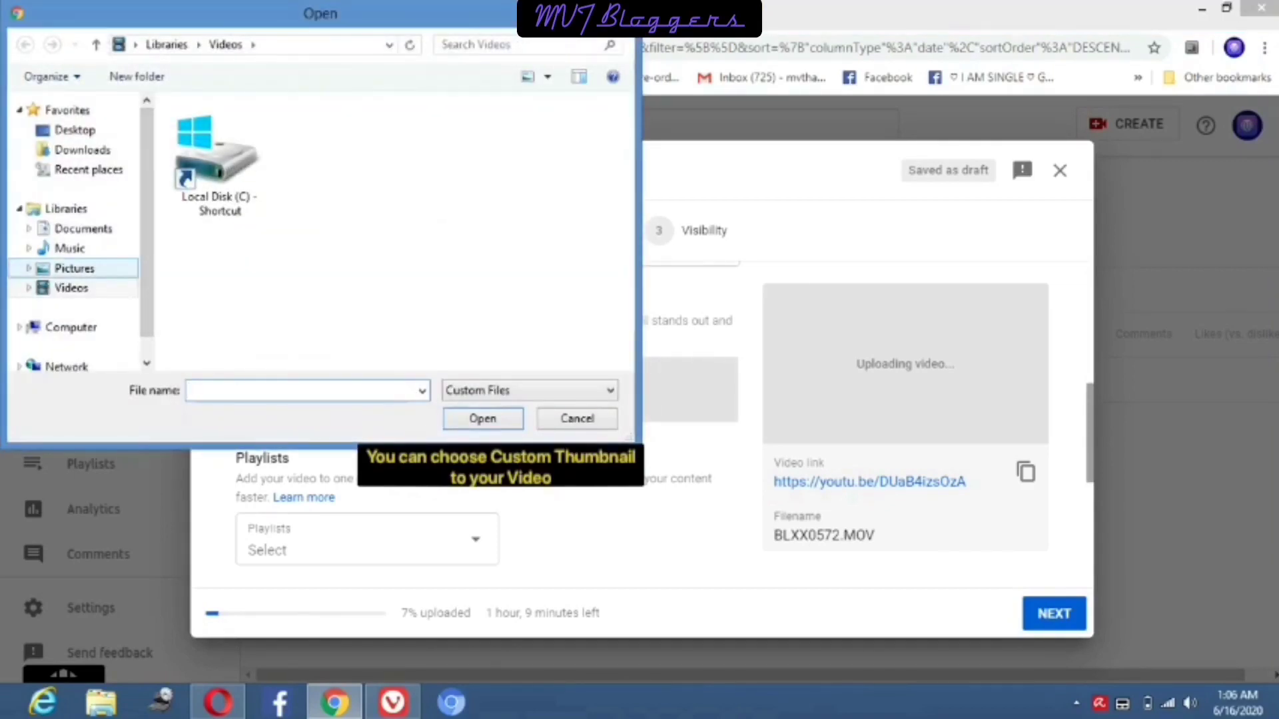
{"action": "left_click", "coordinate": [74, 268]}
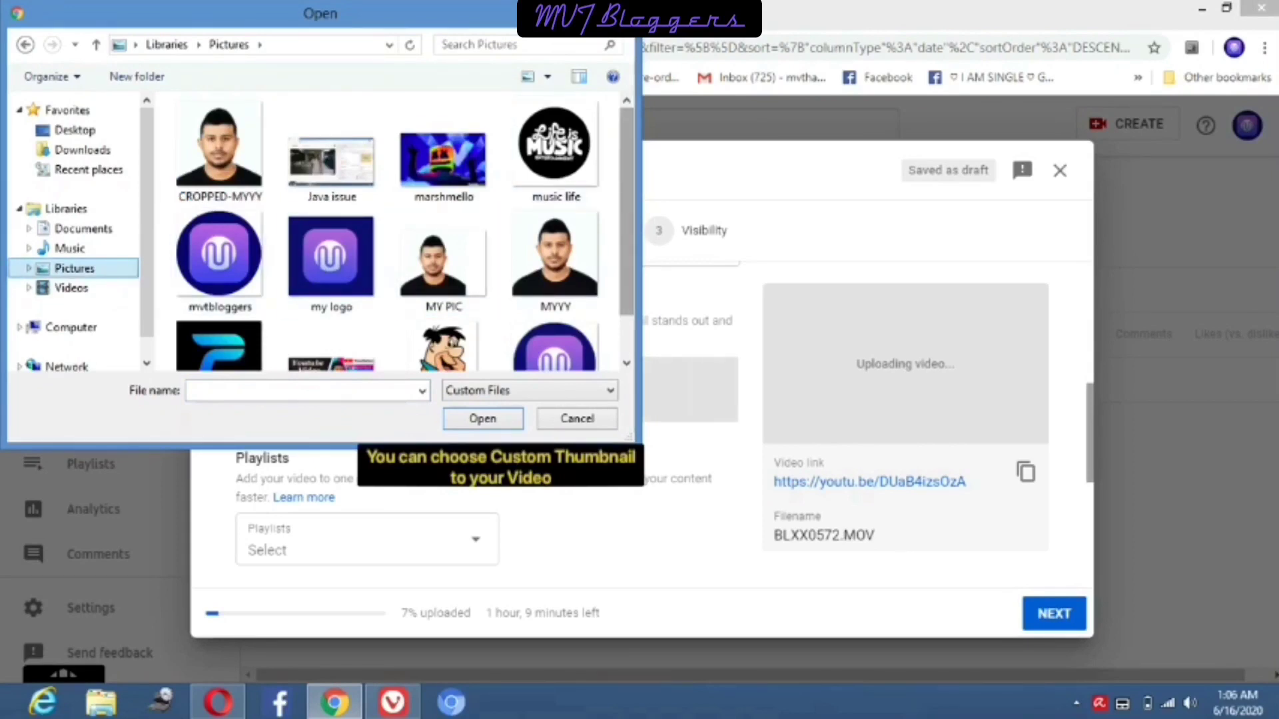
{"action": "scroll", "coordinate": [399, 233], "scroll_direction": "down", "scroll_amount": 1}
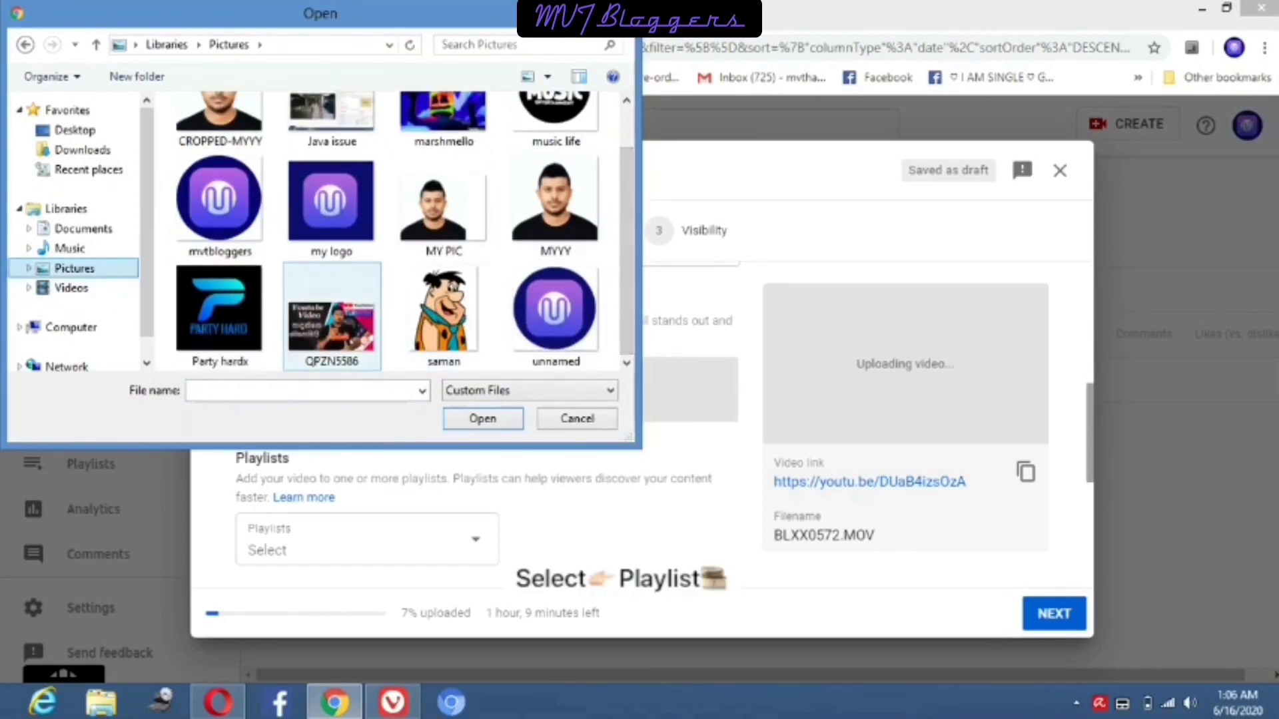
{"action": "double_click", "coordinate": [332, 319]}
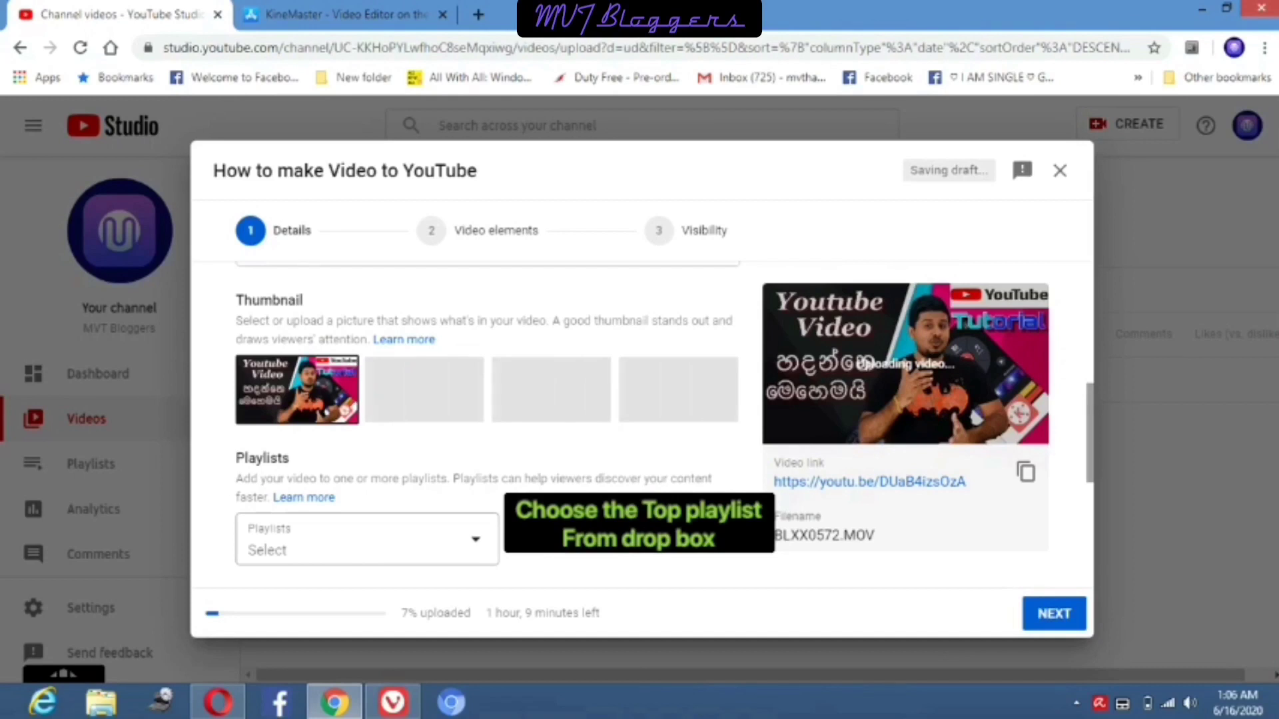
Add the video to the playlist "#Top 10 android & iOS games #top 10 games in 2020 #".
{"action": "left_click", "coordinate": [460, 539]}
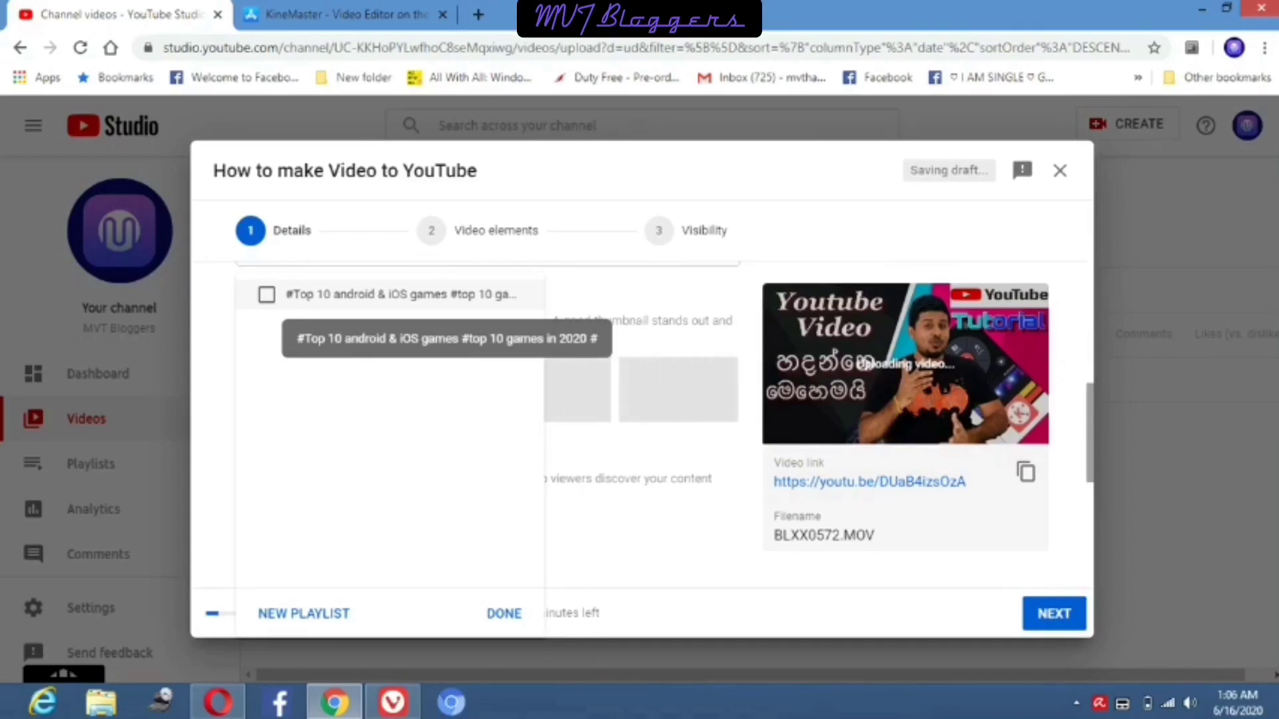
{"action": "left_click", "coordinate": [267, 295]}
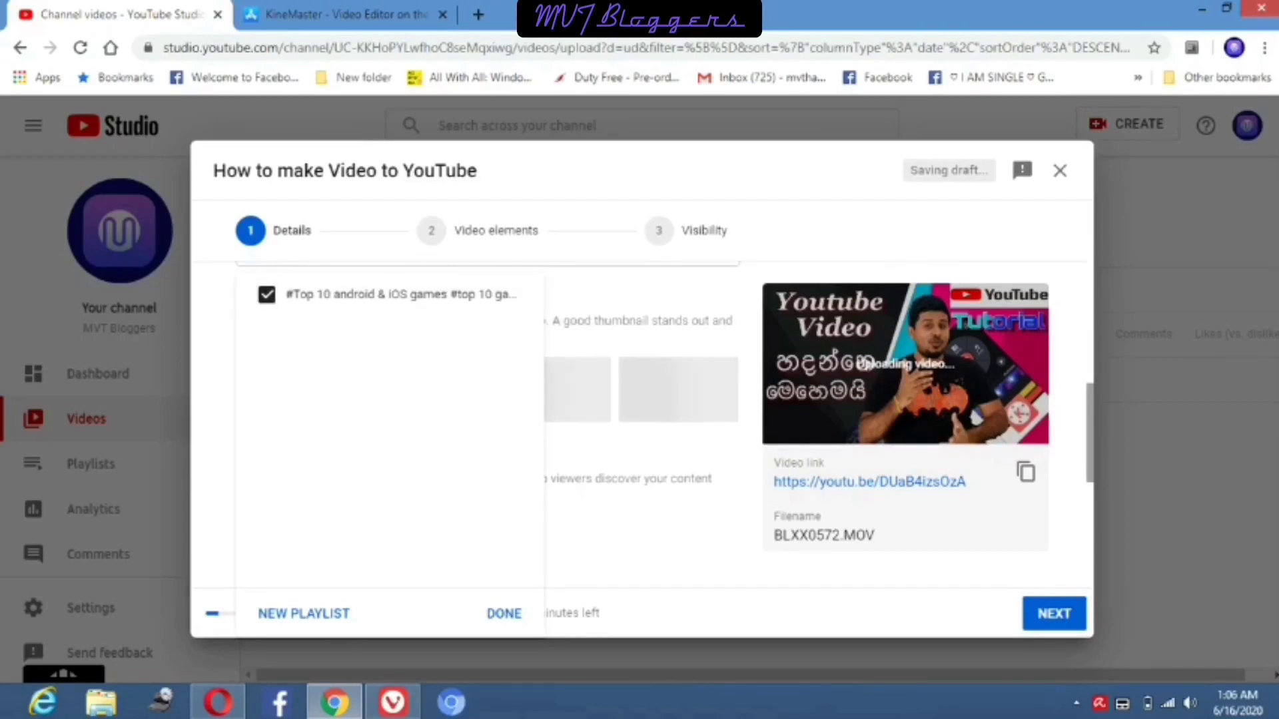
{"action": "left_click", "coordinate": [504, 613]}
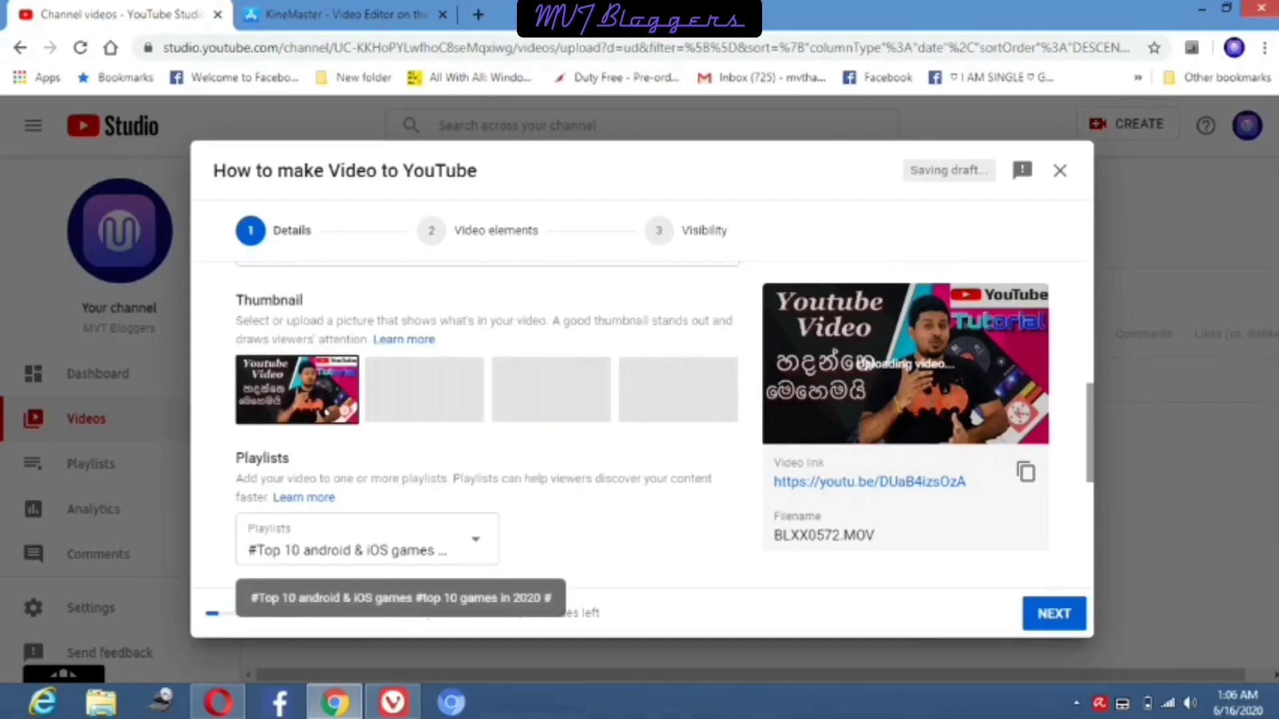
Set the video's audience to "No, it's not made for kids".
{"action": "scroll", "coordinate": [486, 426], "scroll_direction": "down", "scroll_amount": 3}
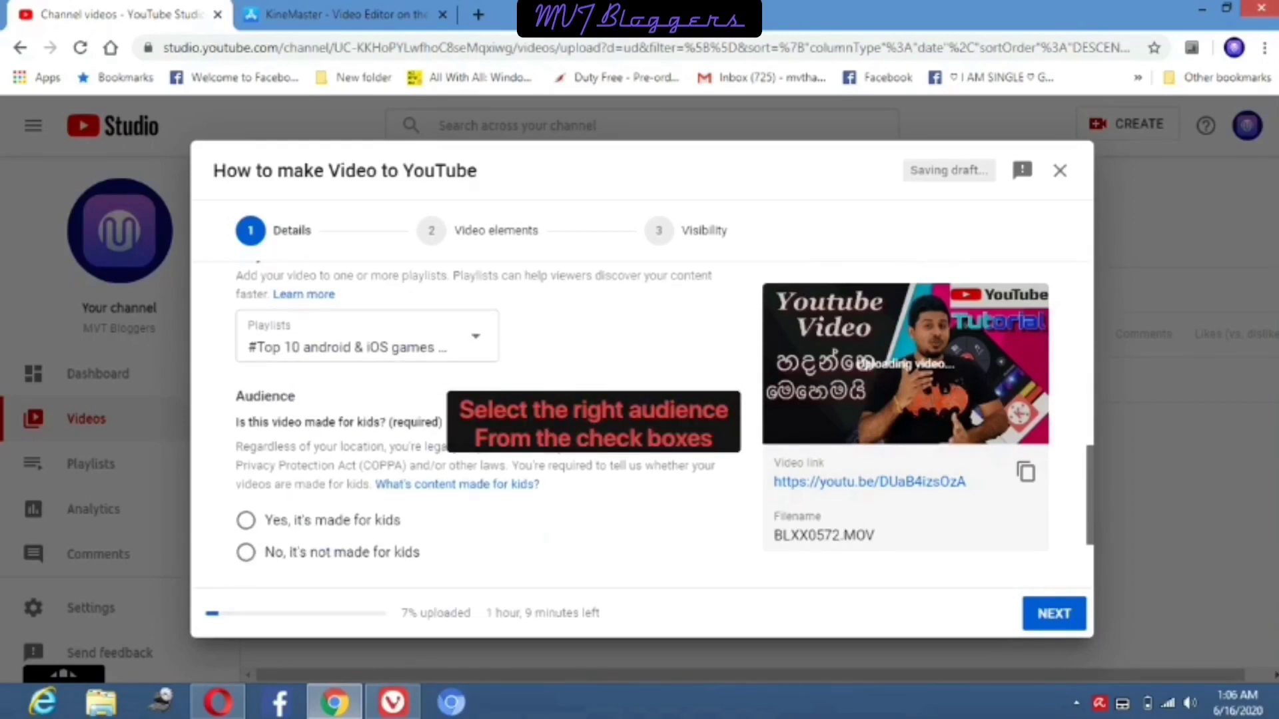
{"action": "scroll", "coordinate": [486, 426], "scroll_direction": "down", "scroll_amount": 2}
{"action": "scroll", "coordinate": [487, 426], "scroll_direction": "down", "scroll_amount": 1}
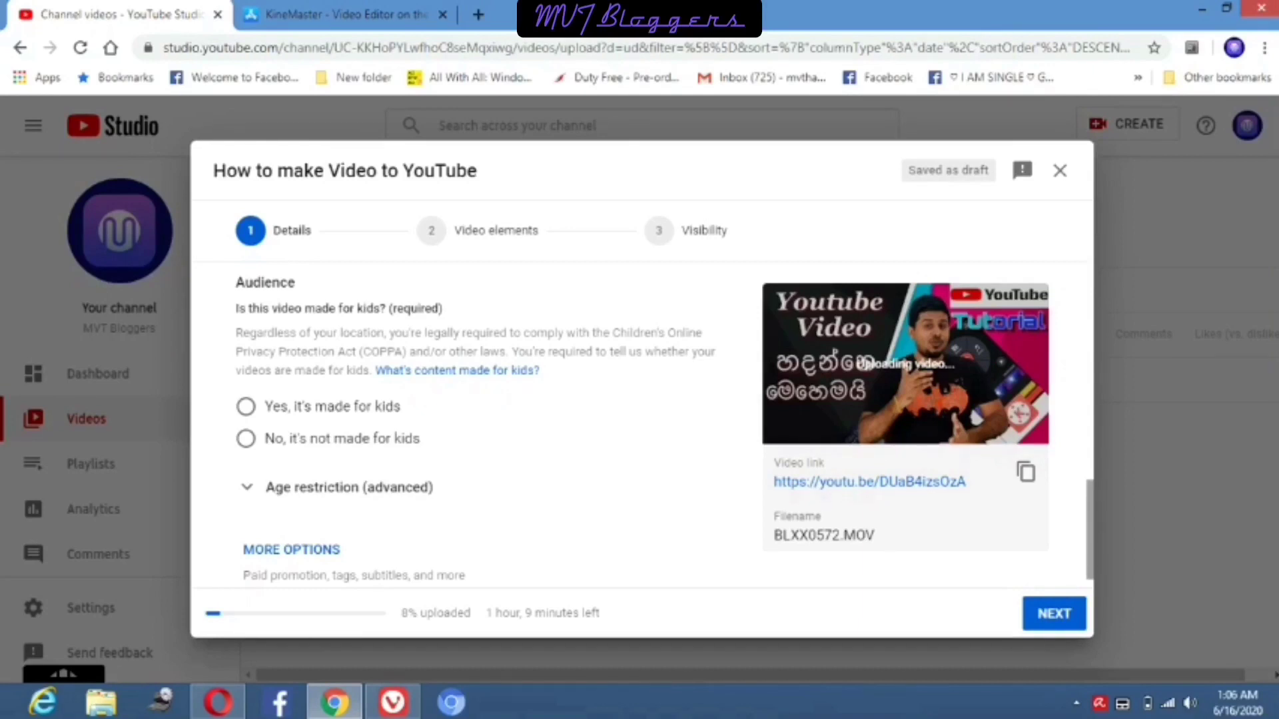
{"action": "left_click", "coordinate": [245, 439]}
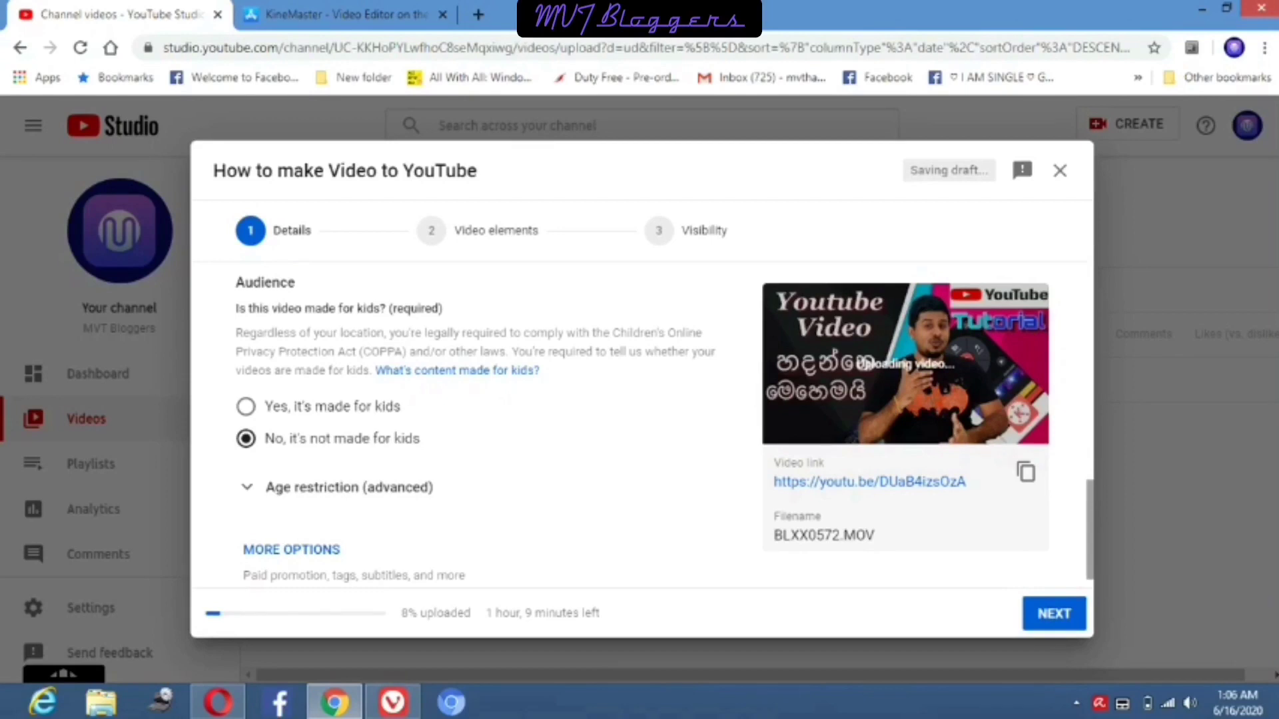
Expand the additional video options and go to the empty tags field.
{"action": "scroll", "coordinate": [473, 427], "scroll_direction": "down", "scroll_amount": 1}
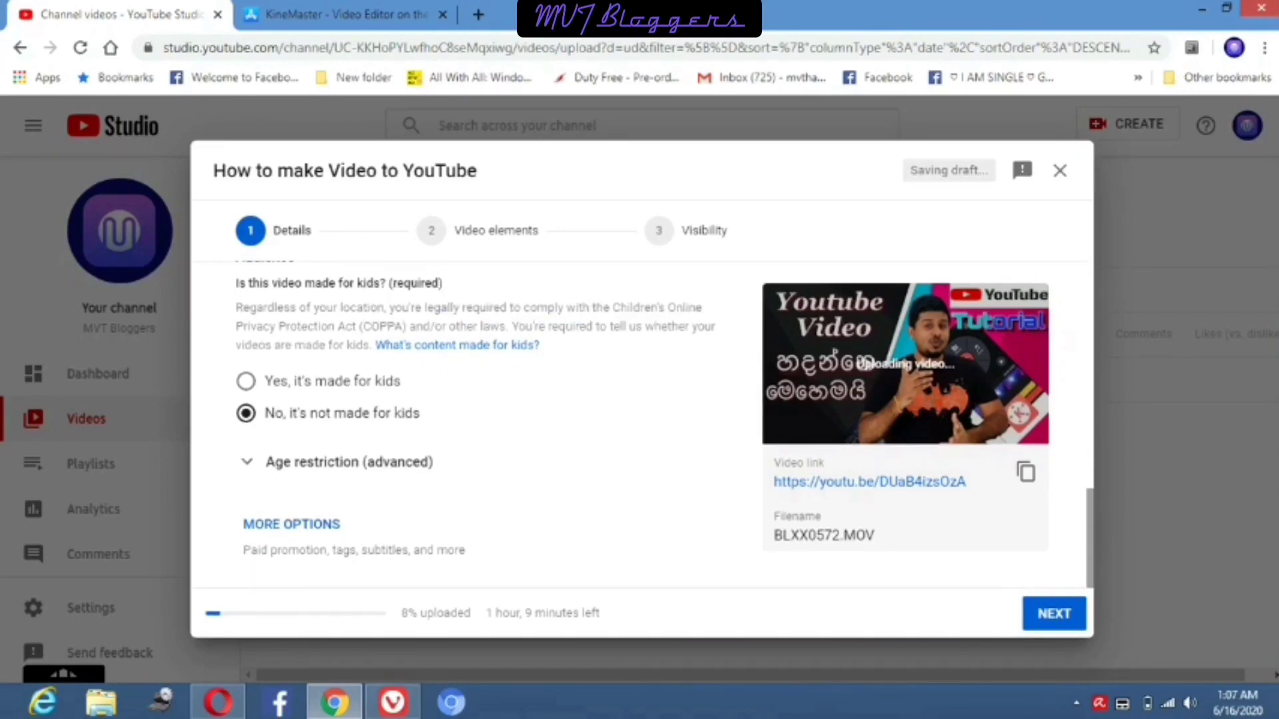
{"action": "left_click", "coordinate": [291, 525]}
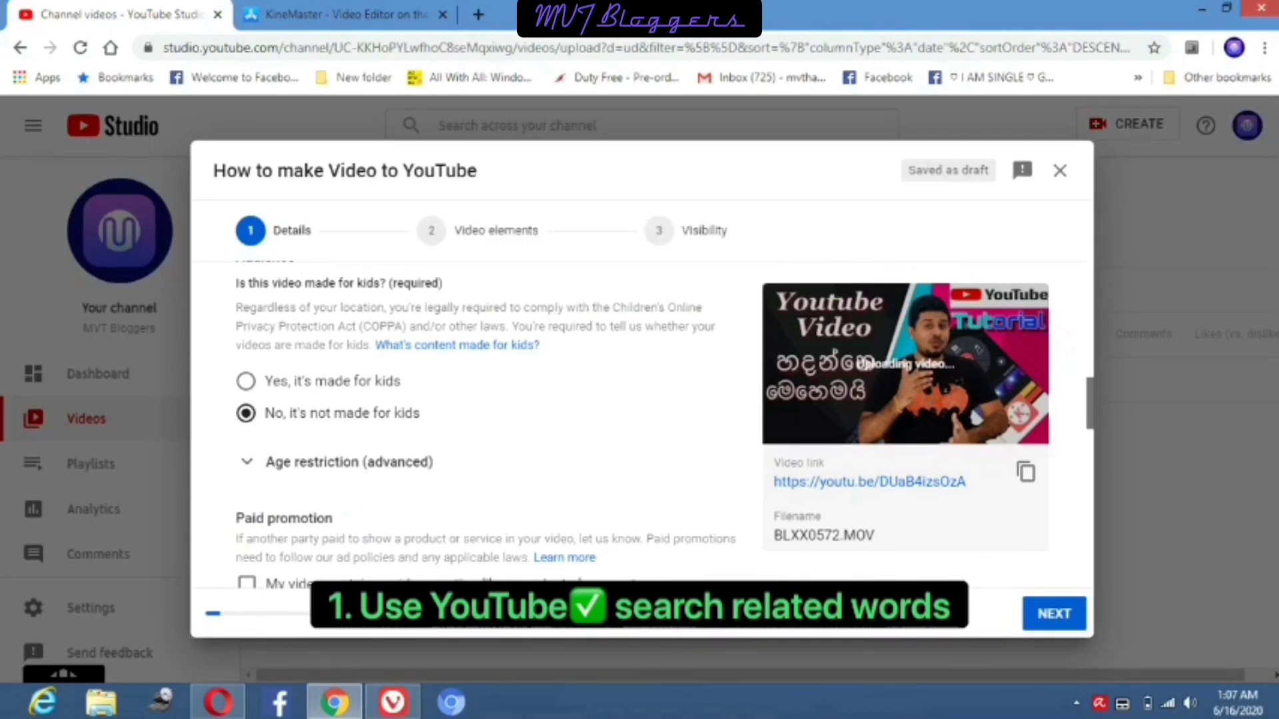
{"action": "scroll", "coordinate": [486, 426], "scroll_direction": "down", "scroll_amount": 3}
{"action": "scroll", "coordinate": [486, 426], "scroll_direction": "down", "scroll_amount": 2}
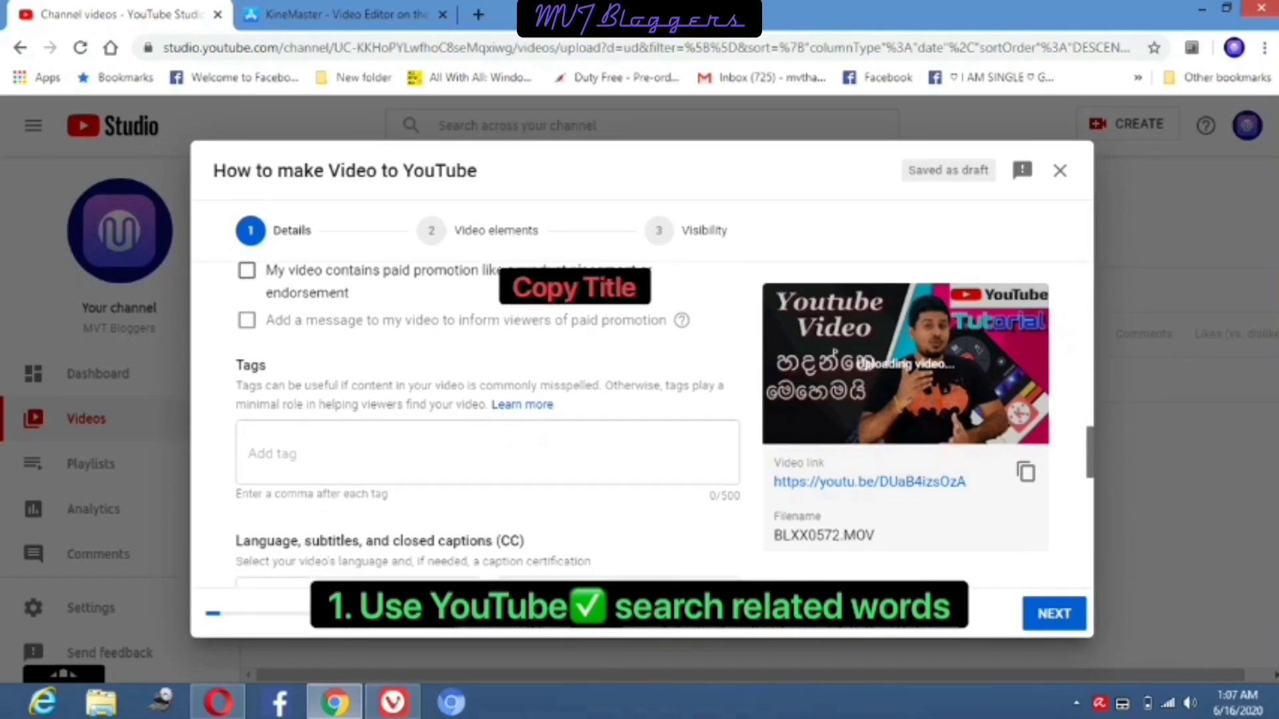
{"action": "left_click", "coordinate": [488, 393]}
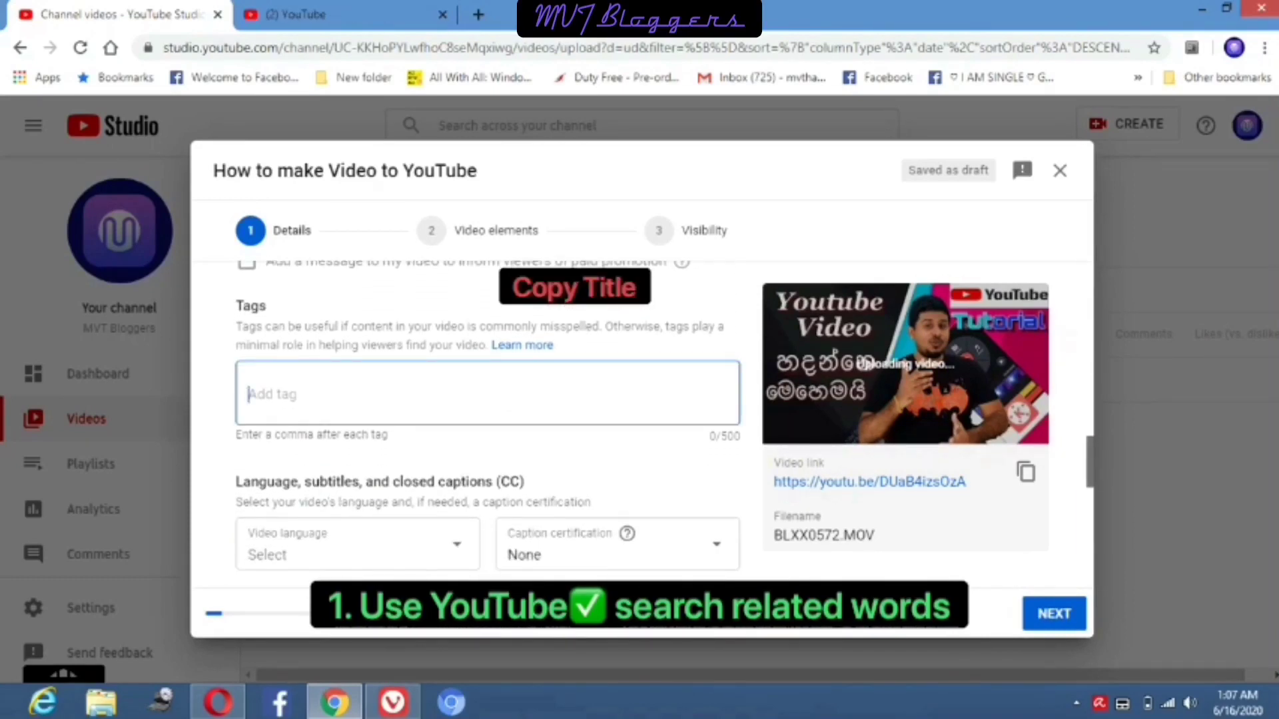
Copy the video title "How to make Video to YouTube" and enter it in YouTube's search to read the related keyword suggestions.
{"action": "scroll", "coordinate": [486, 426], "scroll_direction": "up", "scroll_amount": 6}
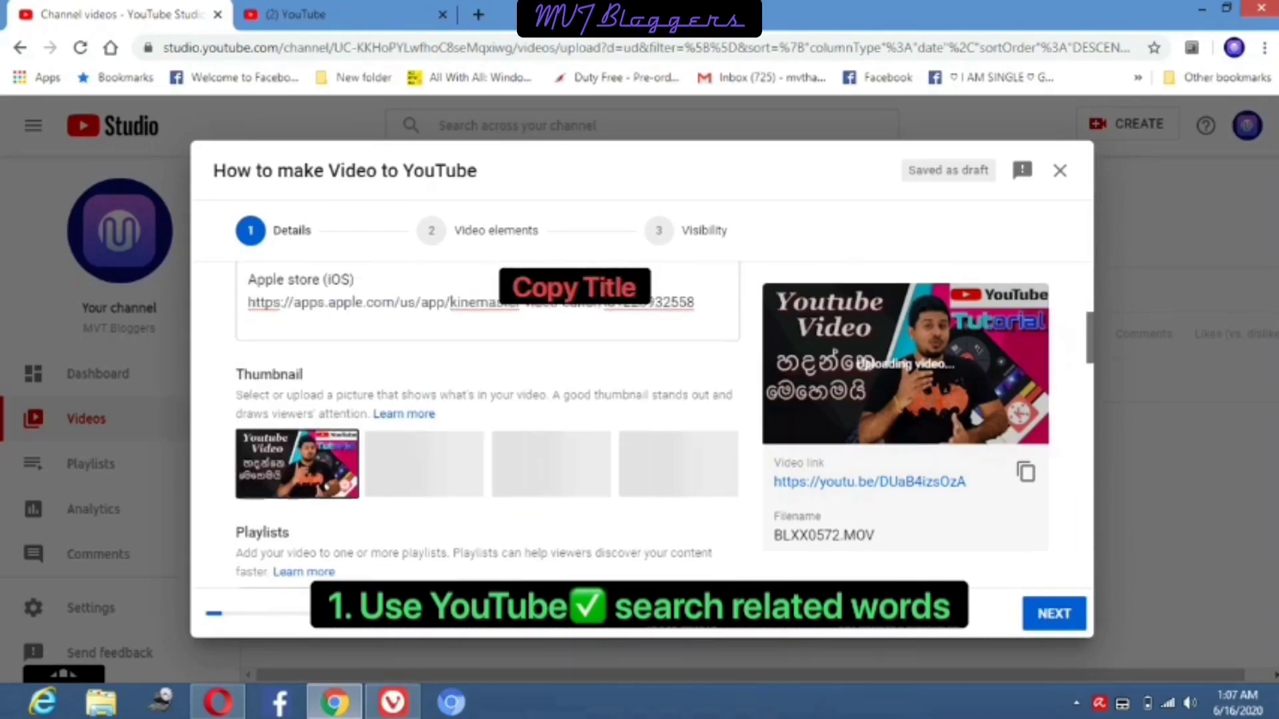
{"action": "scroll", "coordinate": [486, 426], "scroll_direction": "up", "scroll_amount": 2}
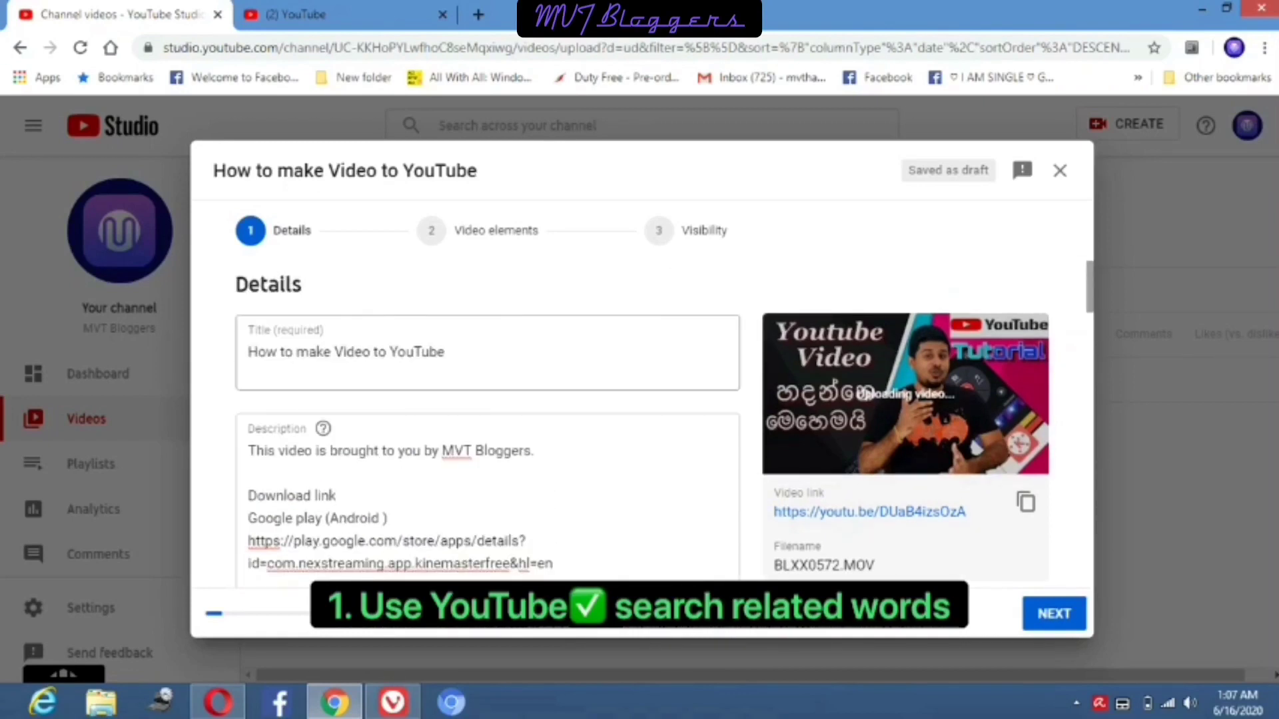
{"action": "left_click_drag", "start_coordinate": [445, 352], "coordinate": [246, 352]}
{"action": "key", "text": "ctrl+c"}
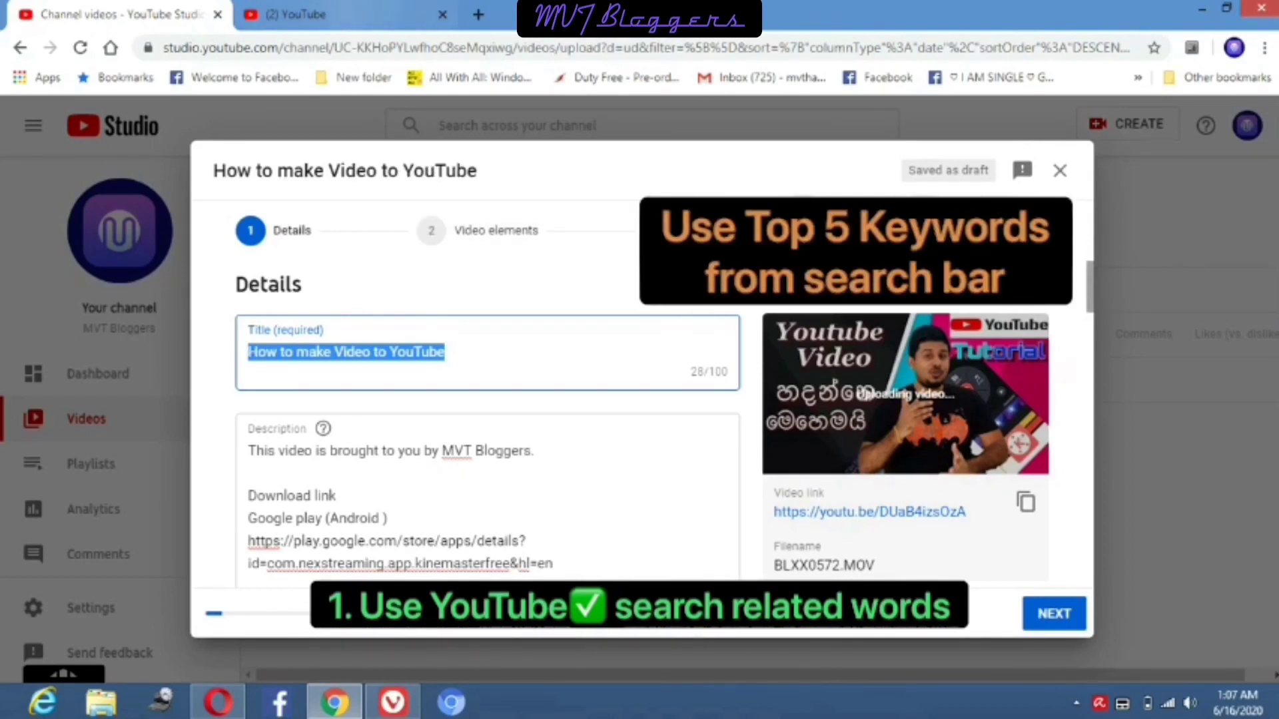
{"action": "key", "text": "ctrl+Tab"}
{"action": "left_click", "coordinate": [327, 121]}
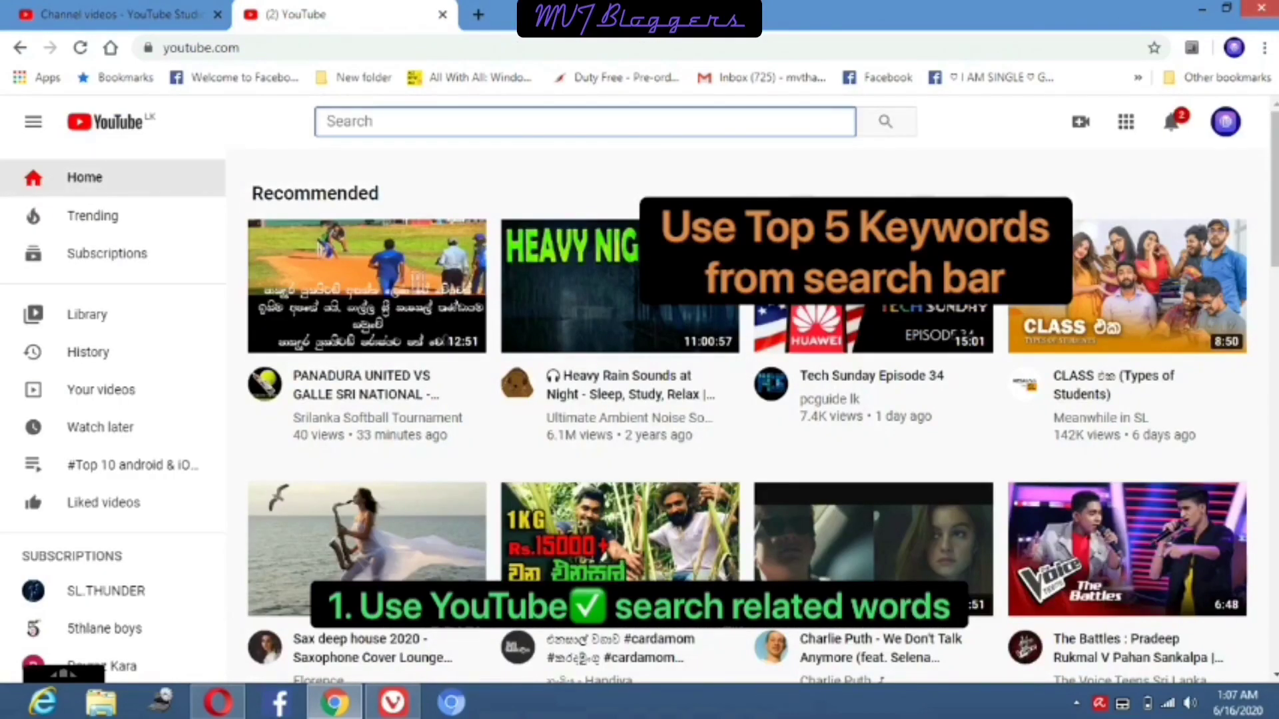
{"action": "key", "text": "ctrl+v"}
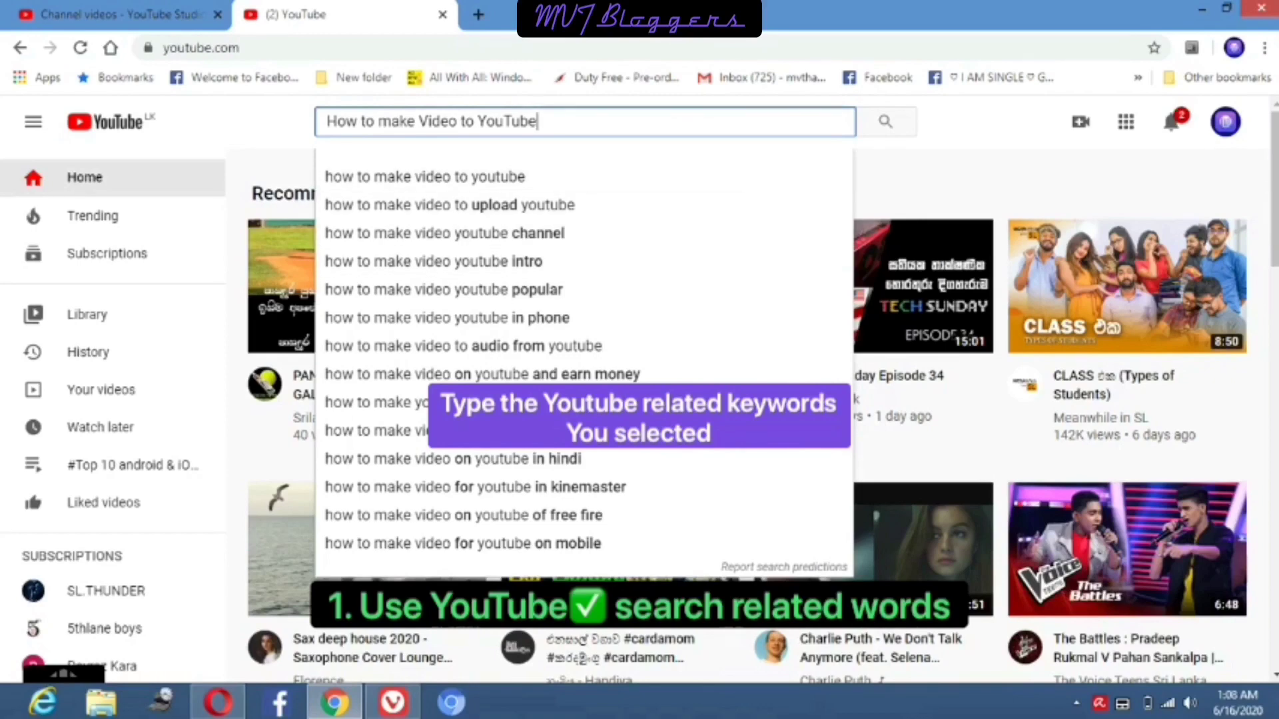
Return to the upload details in YouTube Studio and add the tag "#how to make video to youtube".
{"action": "left_click", "coordinate": [140, 15]}
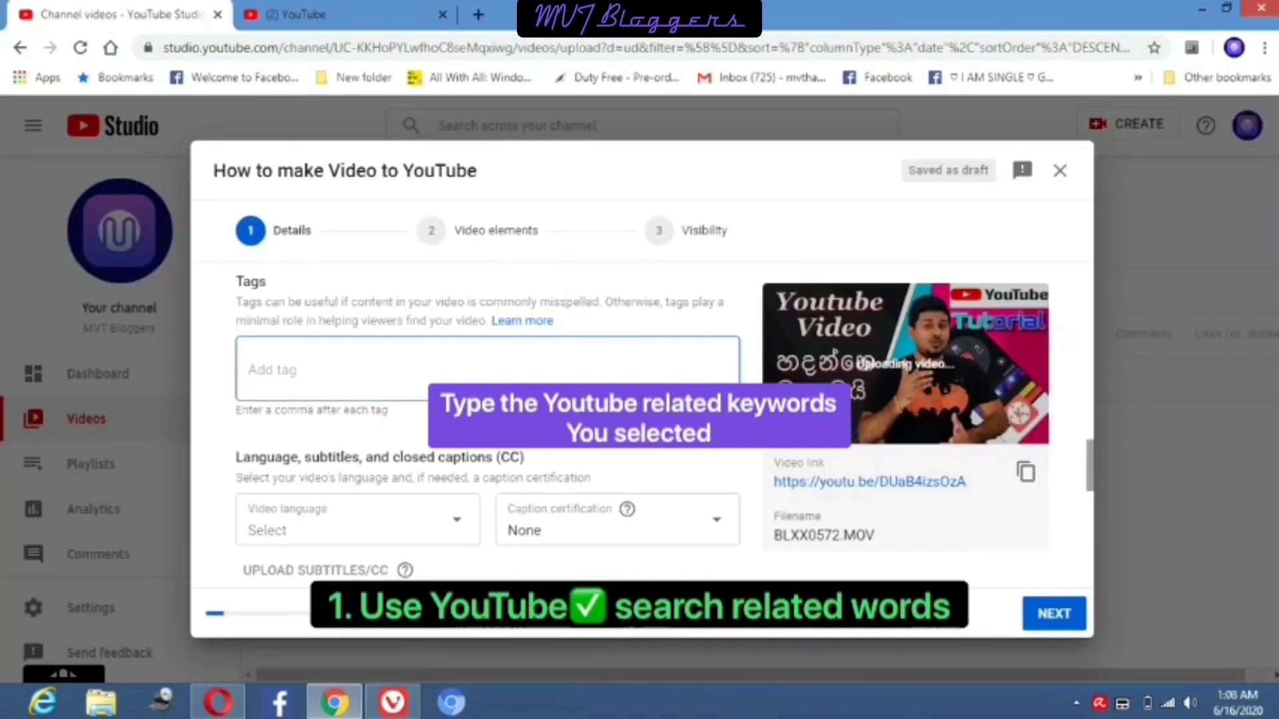
{"action": "type", "text": "#how "}
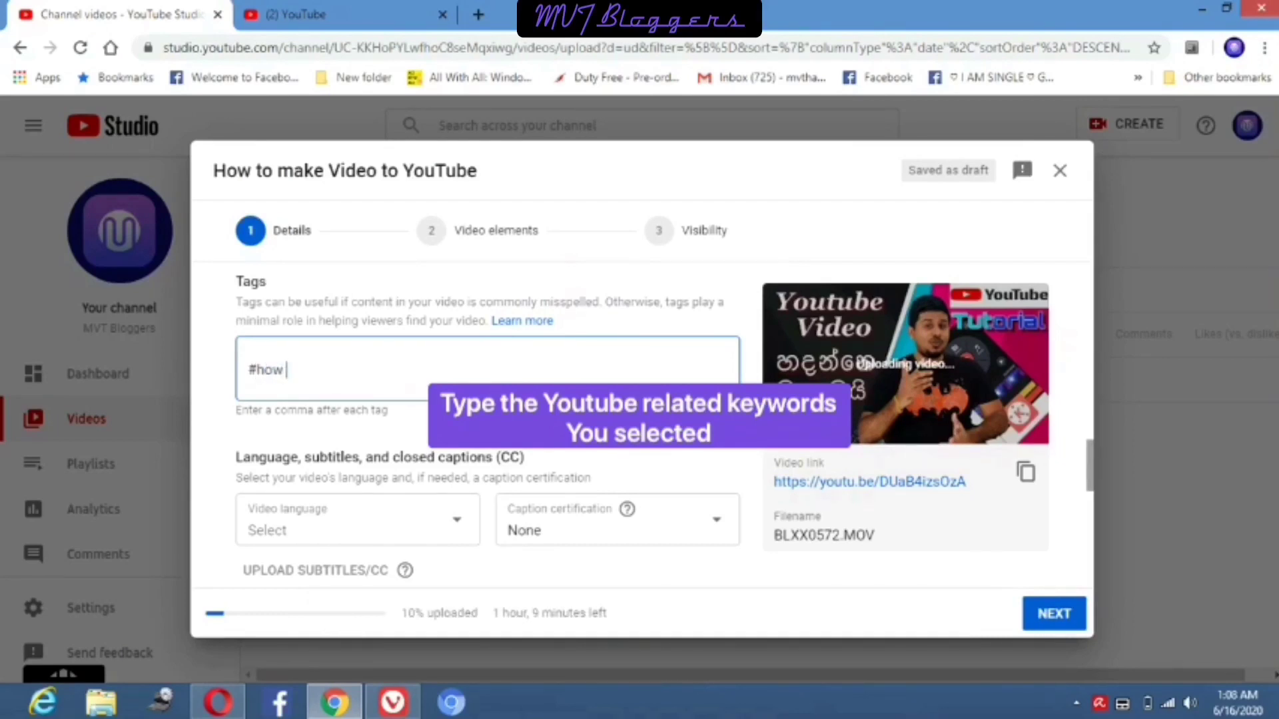
{"action": "type", "text": "to"}
{"action": "type", "text": " make video t"}
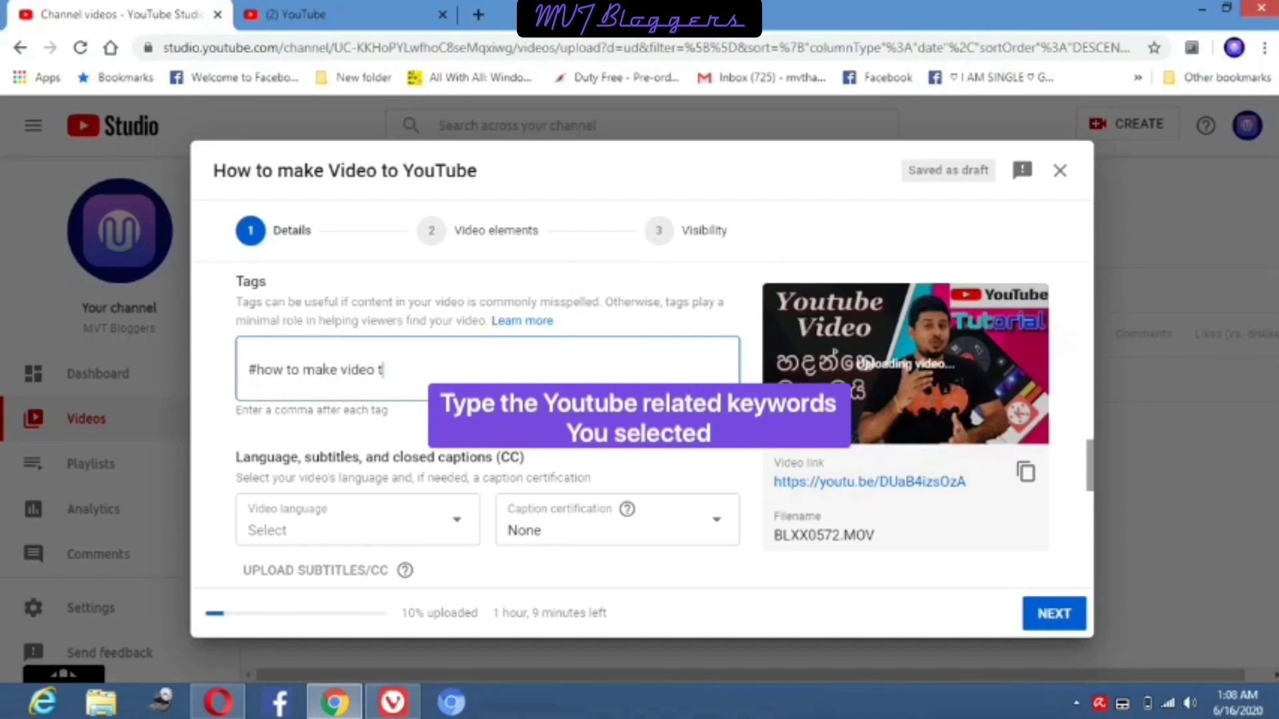
{"action": "type", "text": "o youtube"}
{"action": "key", "text": "Return"}
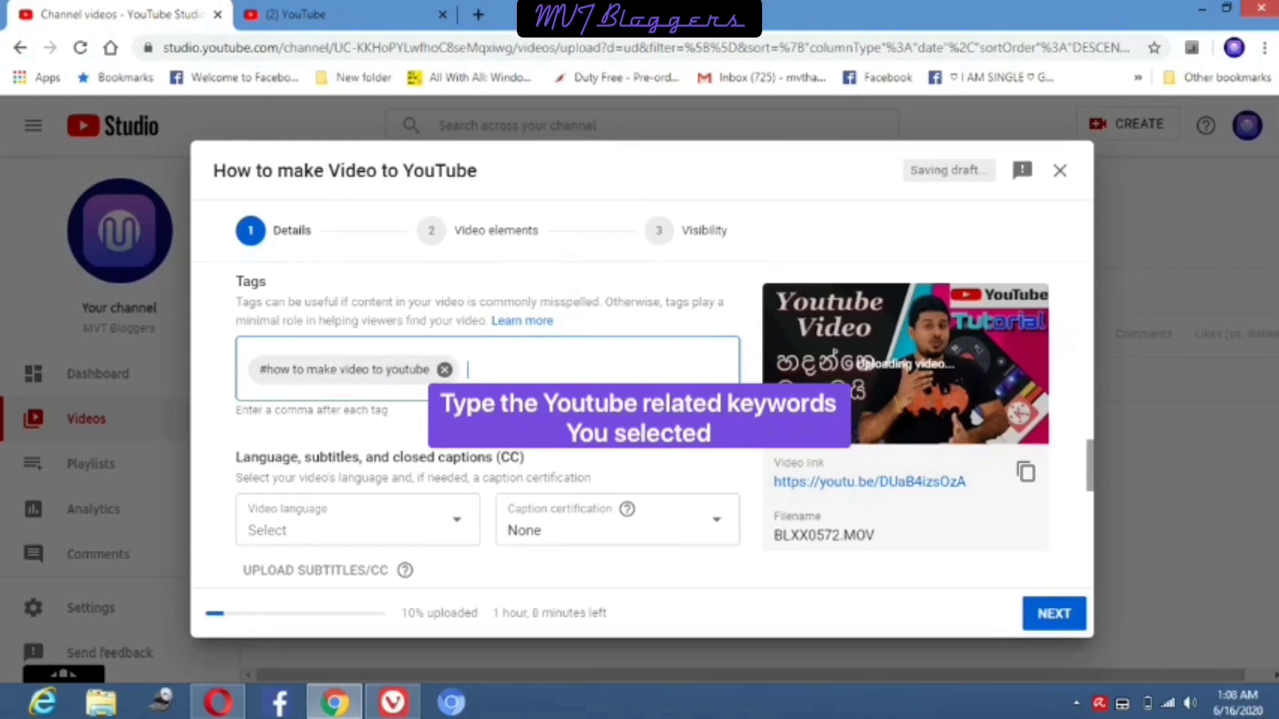
Add a second tag, "#how to make video to upload youtube".
{"action": "type", "text": "#"}
{"action": "type", "text": "how  t"}
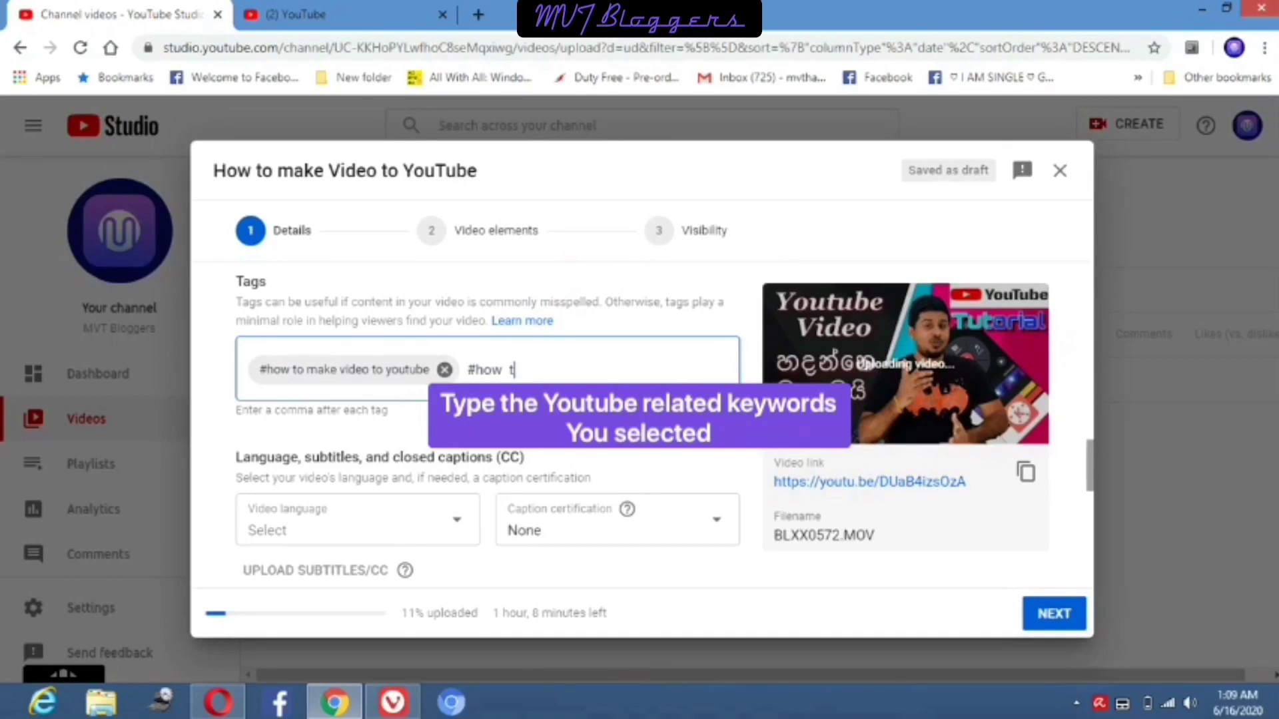
{"action": "type", "text": "o make videoto"}
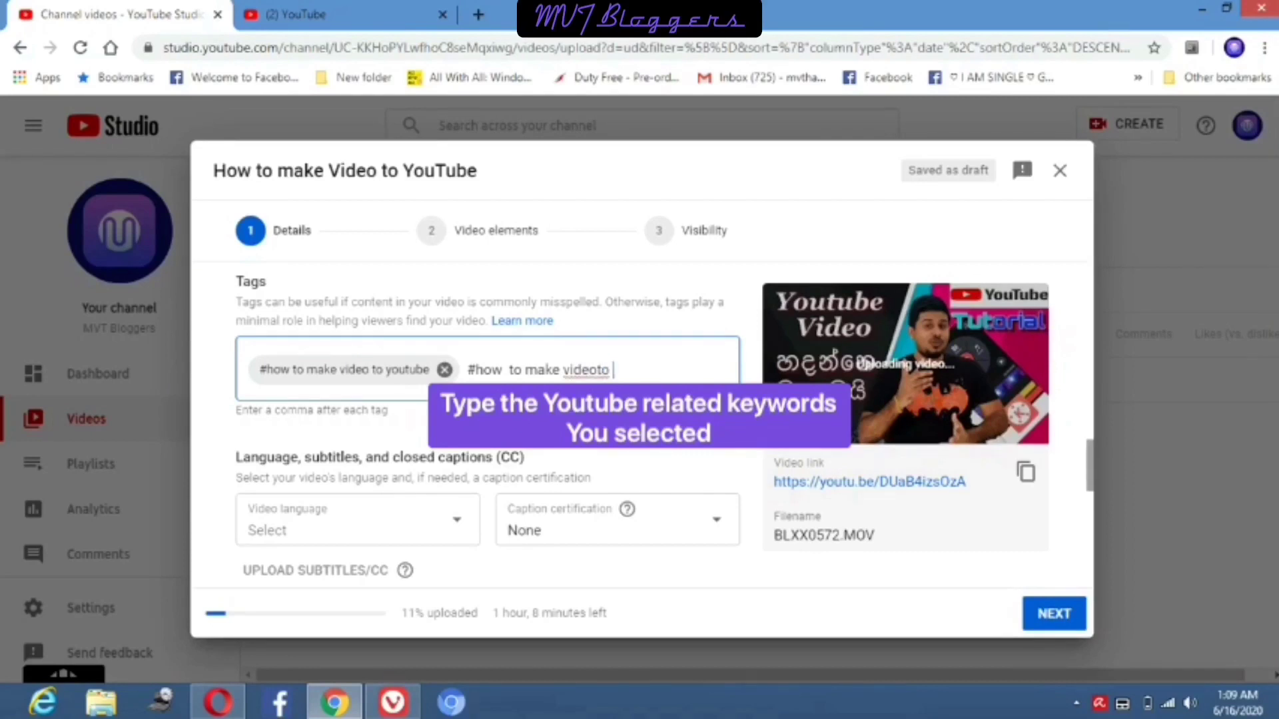
{"action": "key", "text": "BackSpace"}
{"action": "key", "text": "BackSpace"}
{"action": "key", "text": "BackSpace"}
{"action": "type", "text": "to upload"}
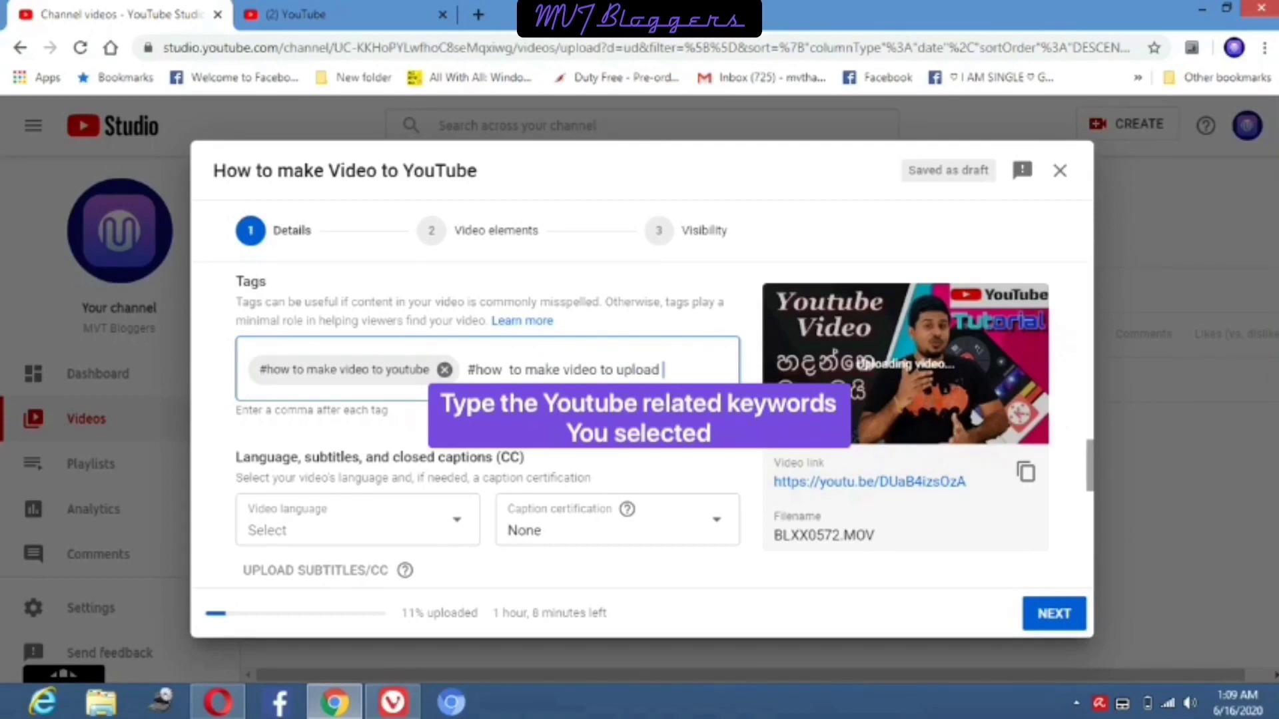
{"action": "type", "text": " youtube"}
{"action": "key", "text": "Return"}
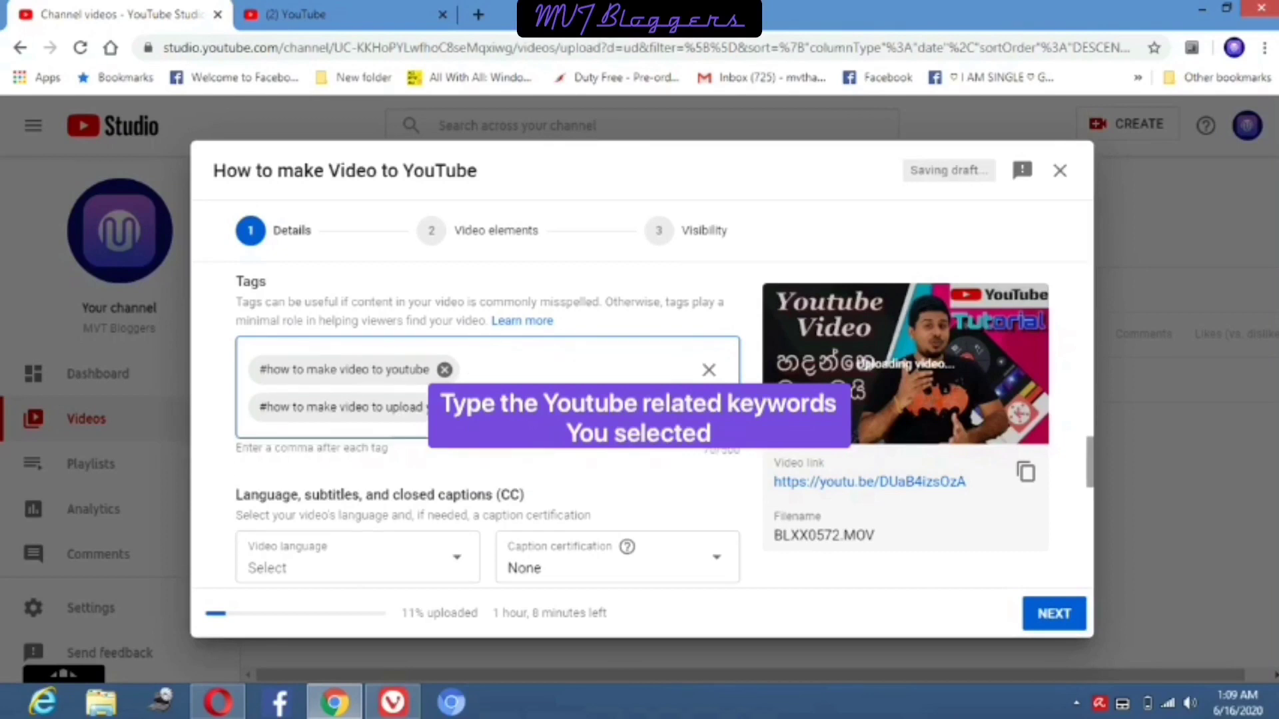
Add a third keyword tag, "#how to make video youtube channel".
{"action": "type", "text": "#"}
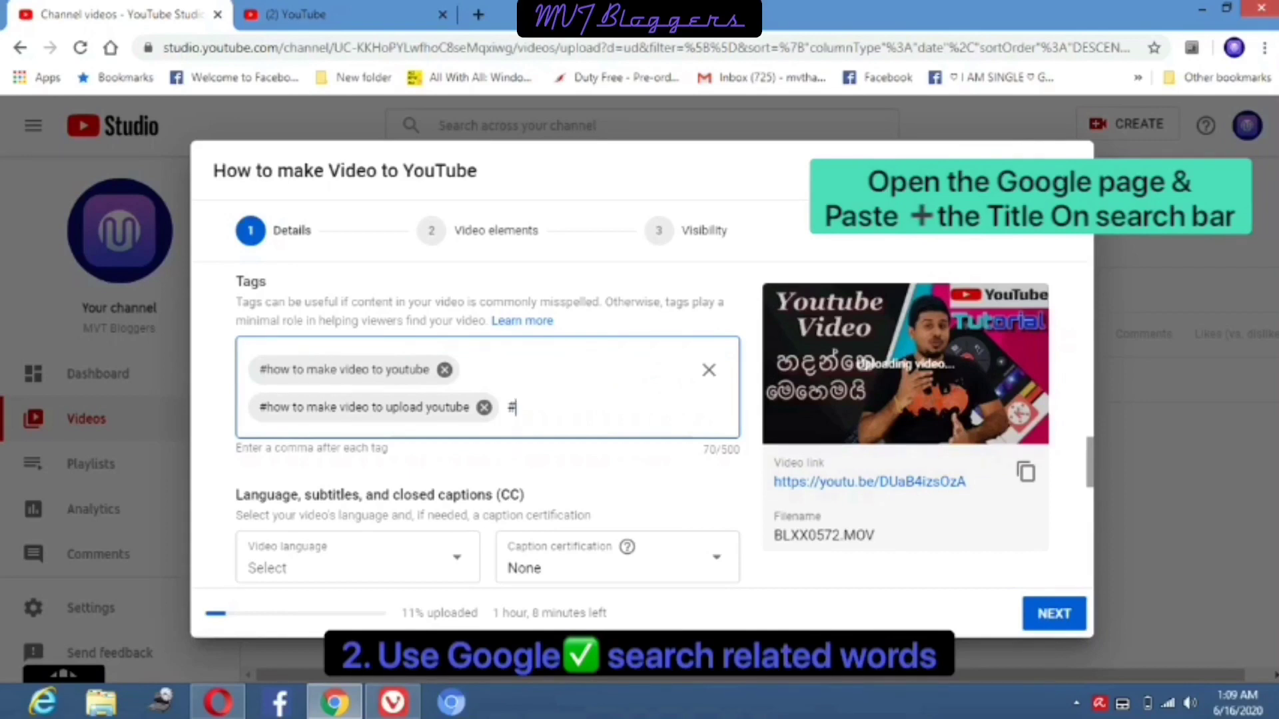
{"action": "type", "text": "ho"}
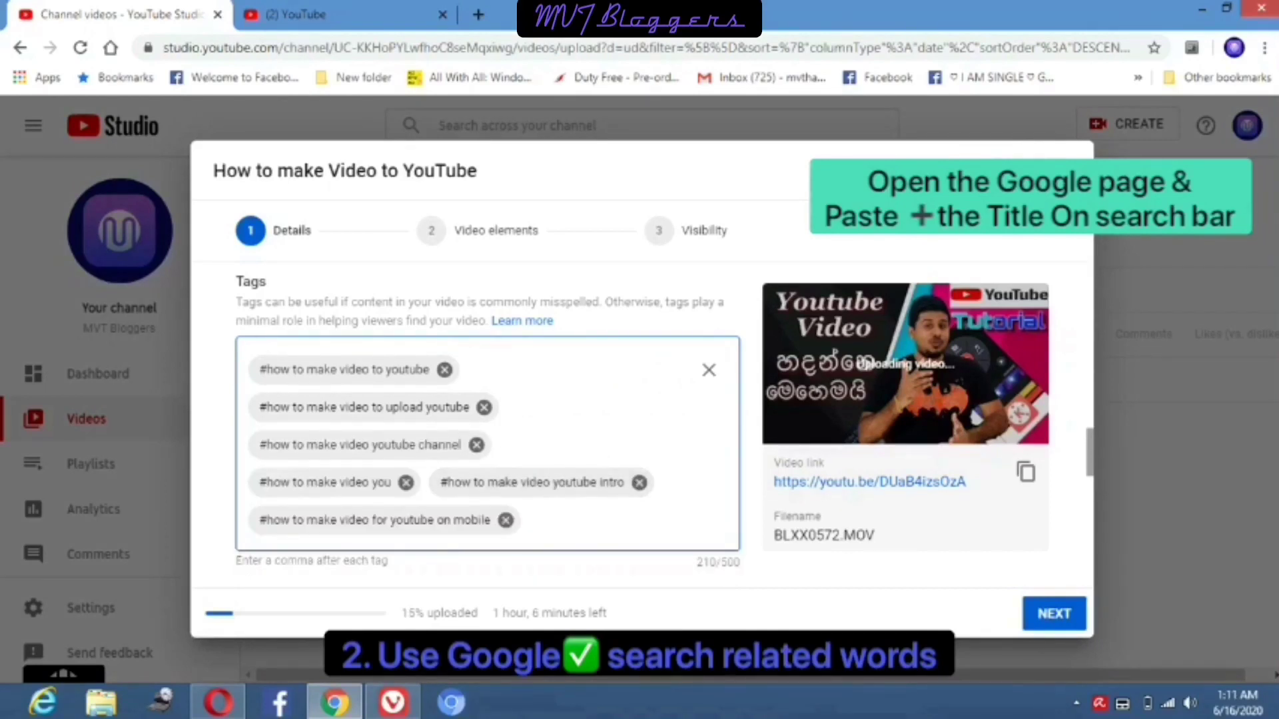
Open Google in a new browser tab and enter the copied title "How to make Video to YouTube" to read the related keyword suggestions.
{"action": "key", "text": "ctrl+t"}
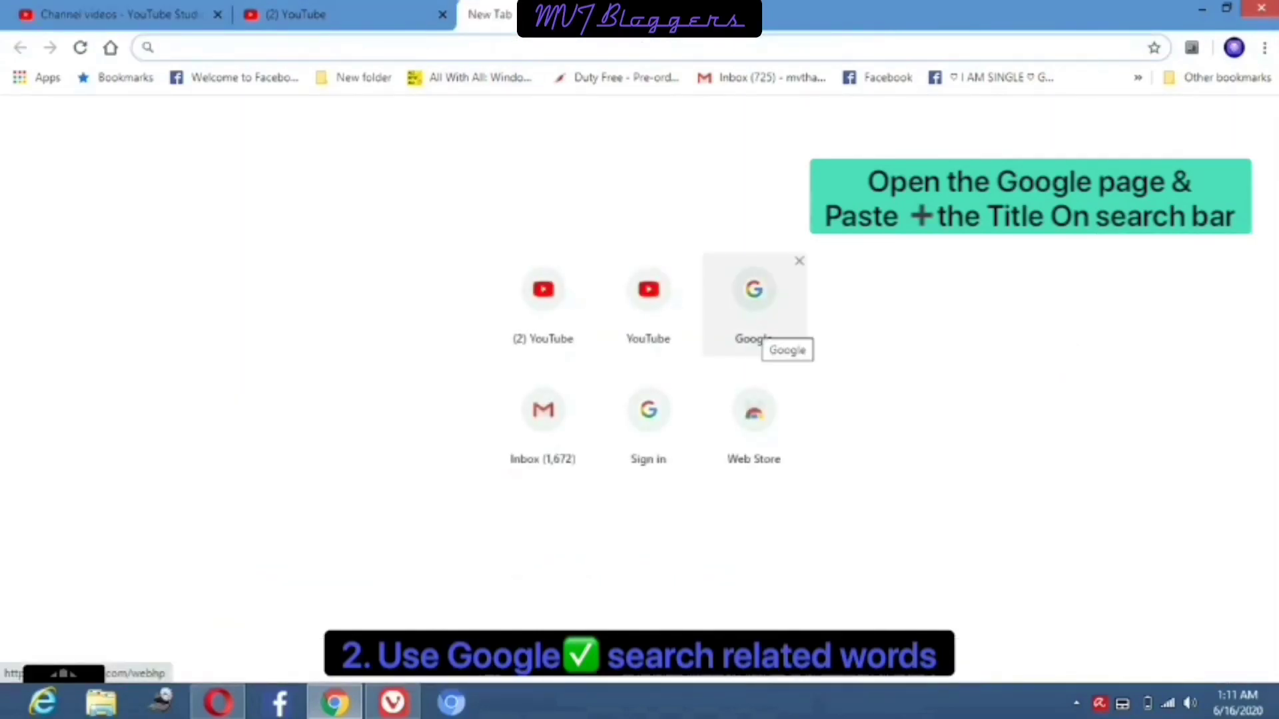
{"action": "left_click", "coordinate": [760, 320]}
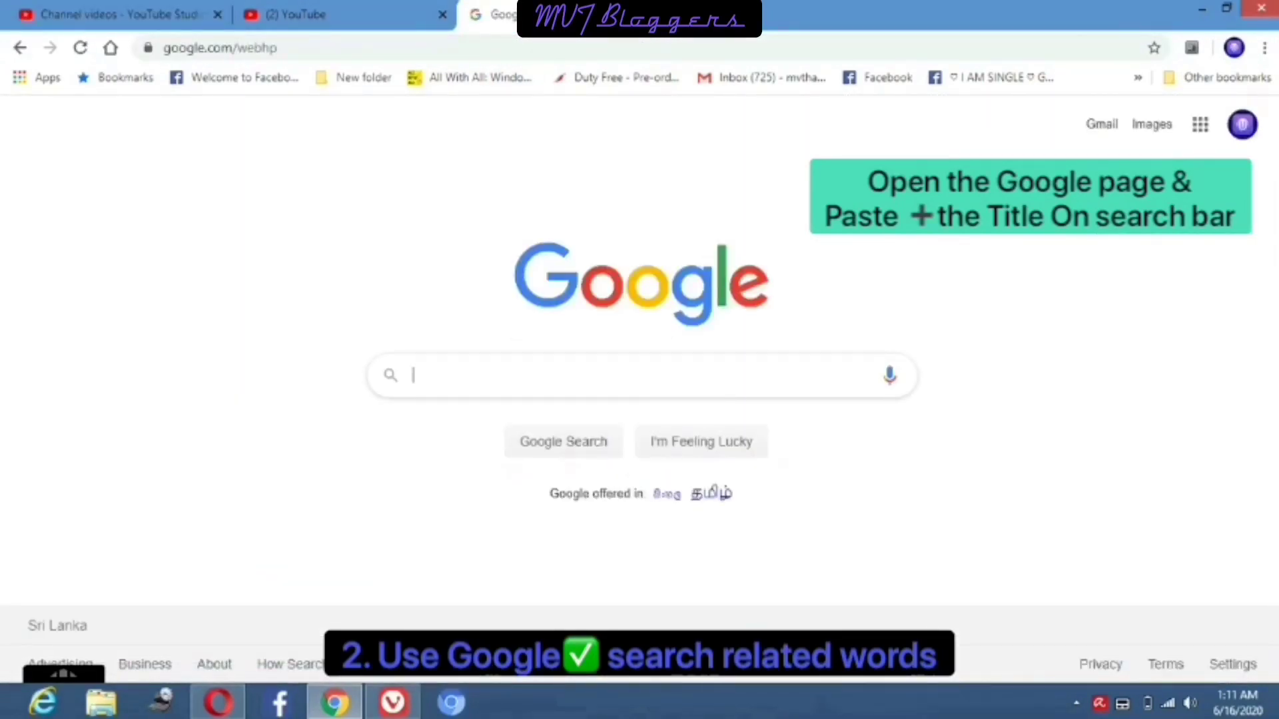
{"action": "type", "text": "How to make Video to YouTube"}
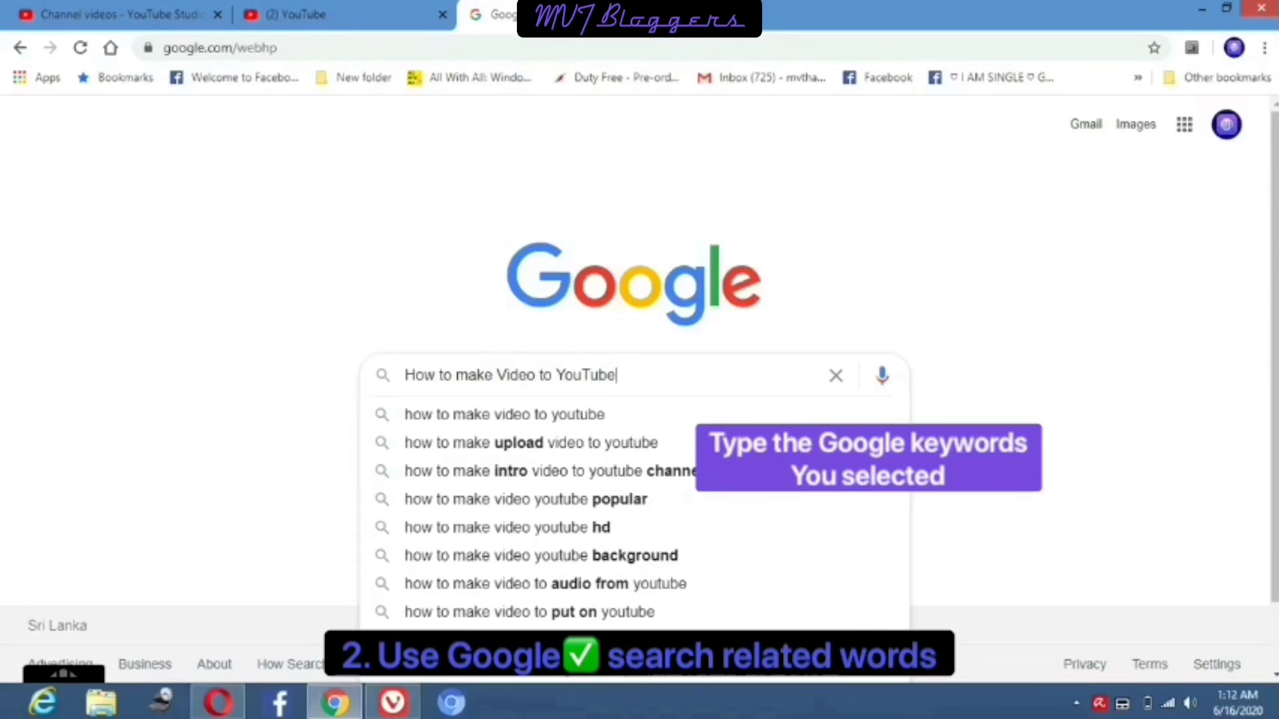
Return to the upload details in YouTube Studio and add the tag "#how to make upload video to youtube".
{"action": "left_click", "coordinate": [150, 14]}
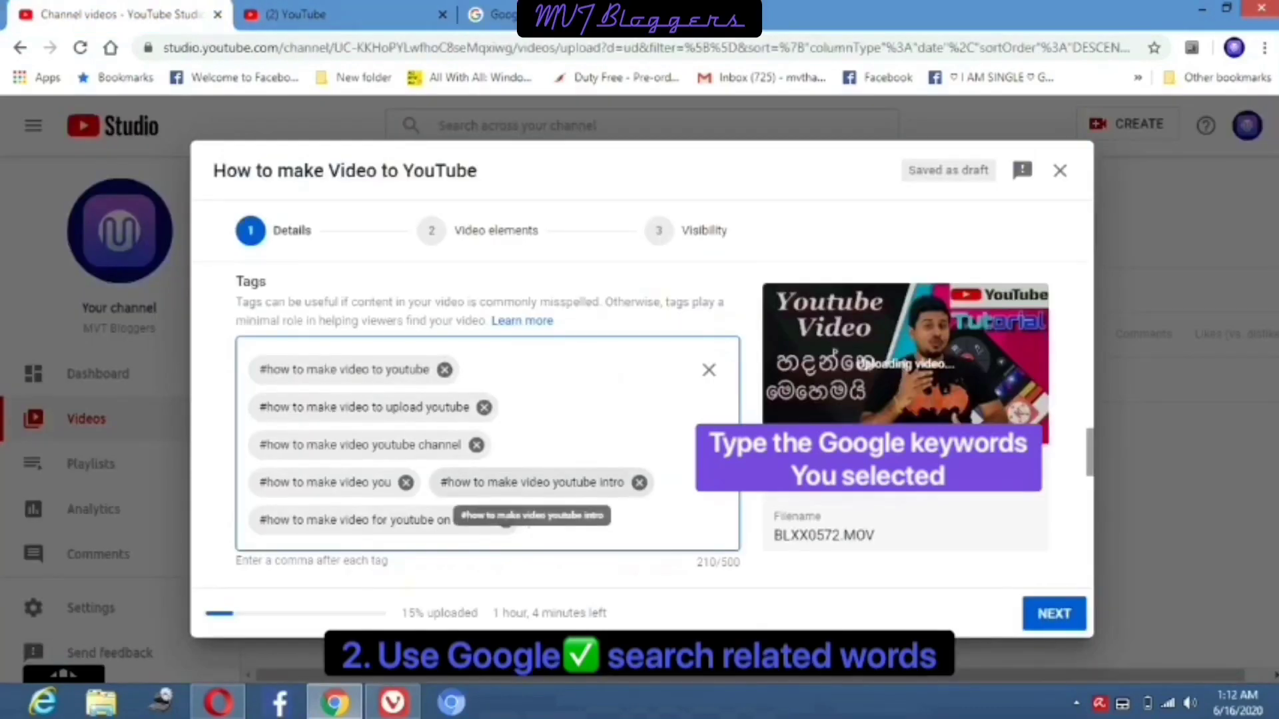
{"action": "type", "text": "#"}
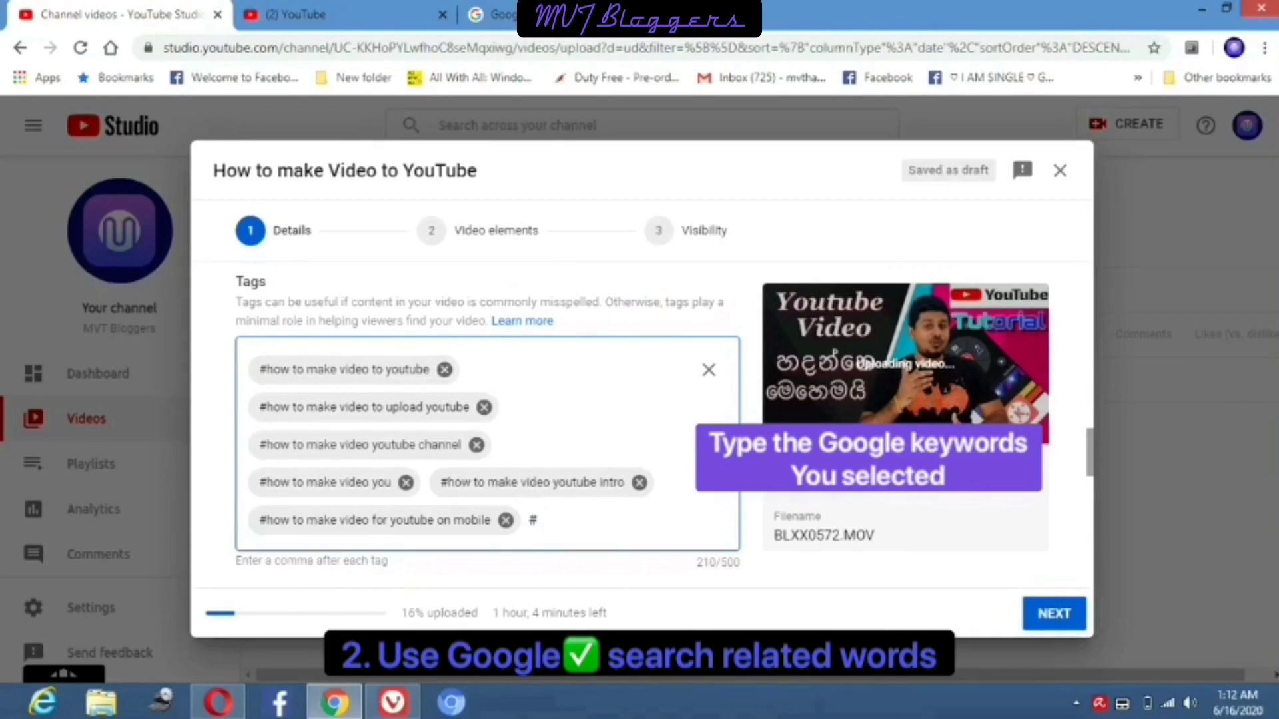
{"action": "type", "text": "how "}
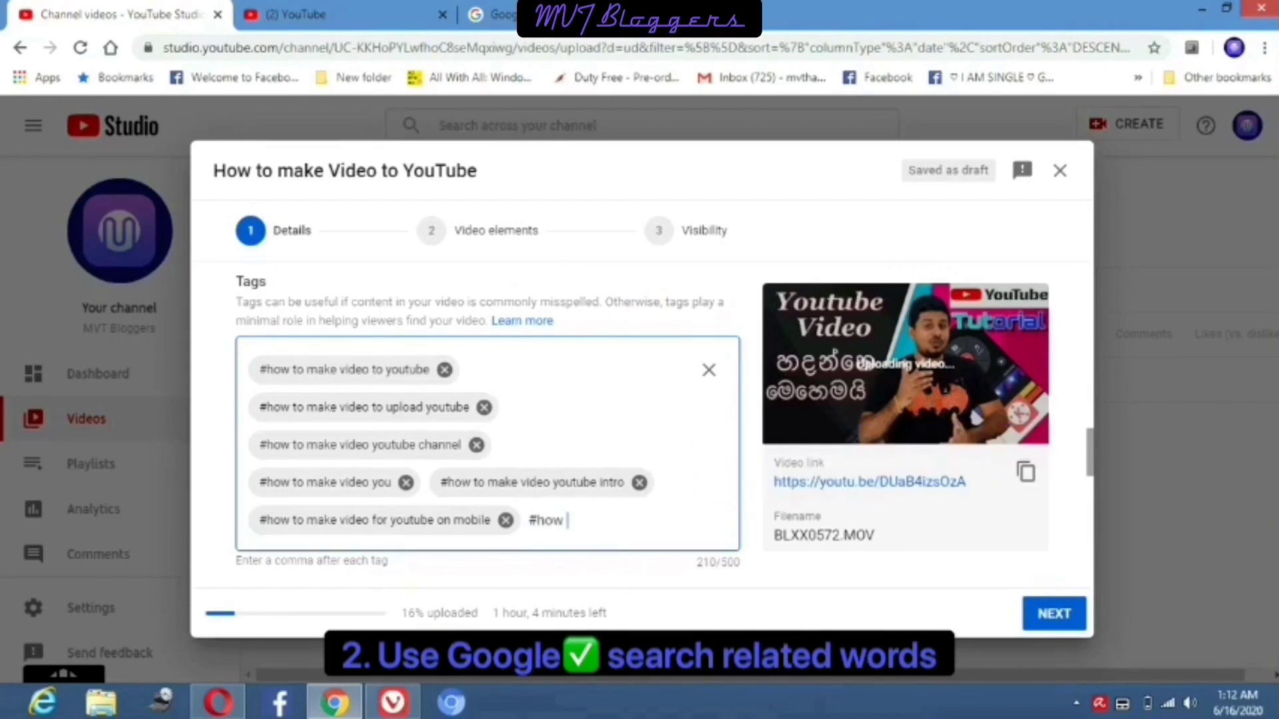
{"action": "type", "text": "to make upload vide"}
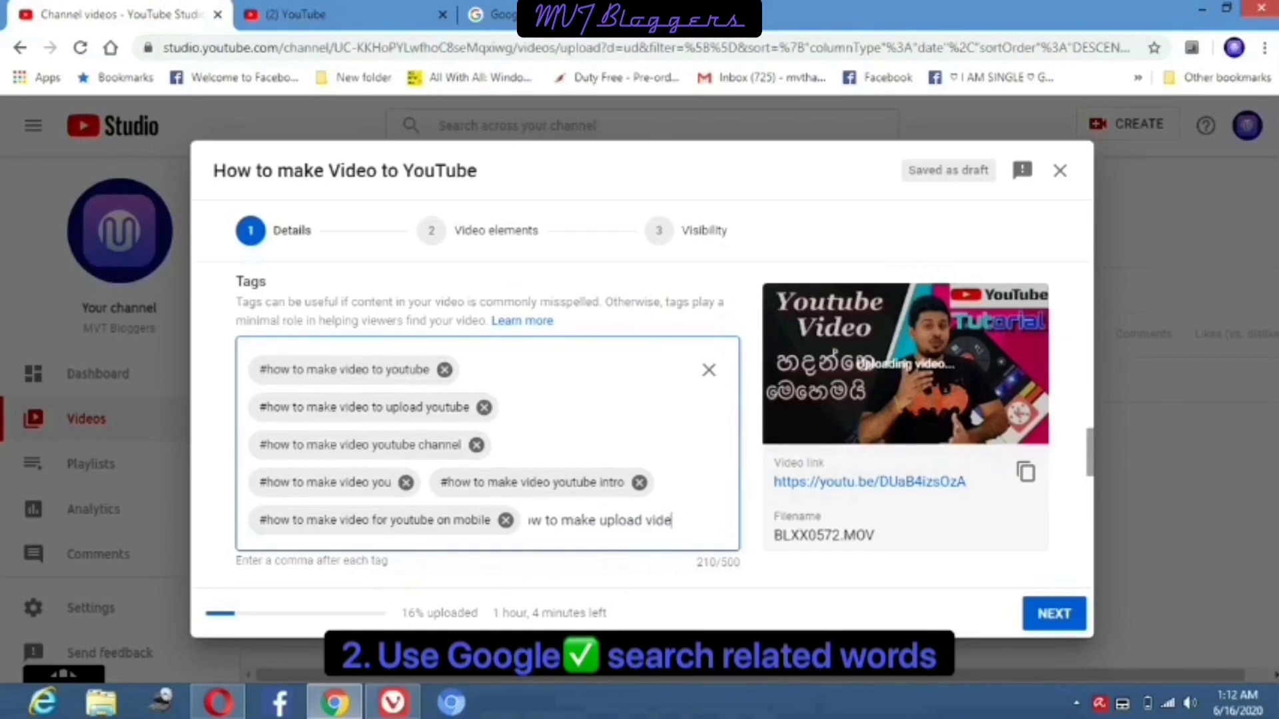
{"action": "type", "text": "o to youtube,"}
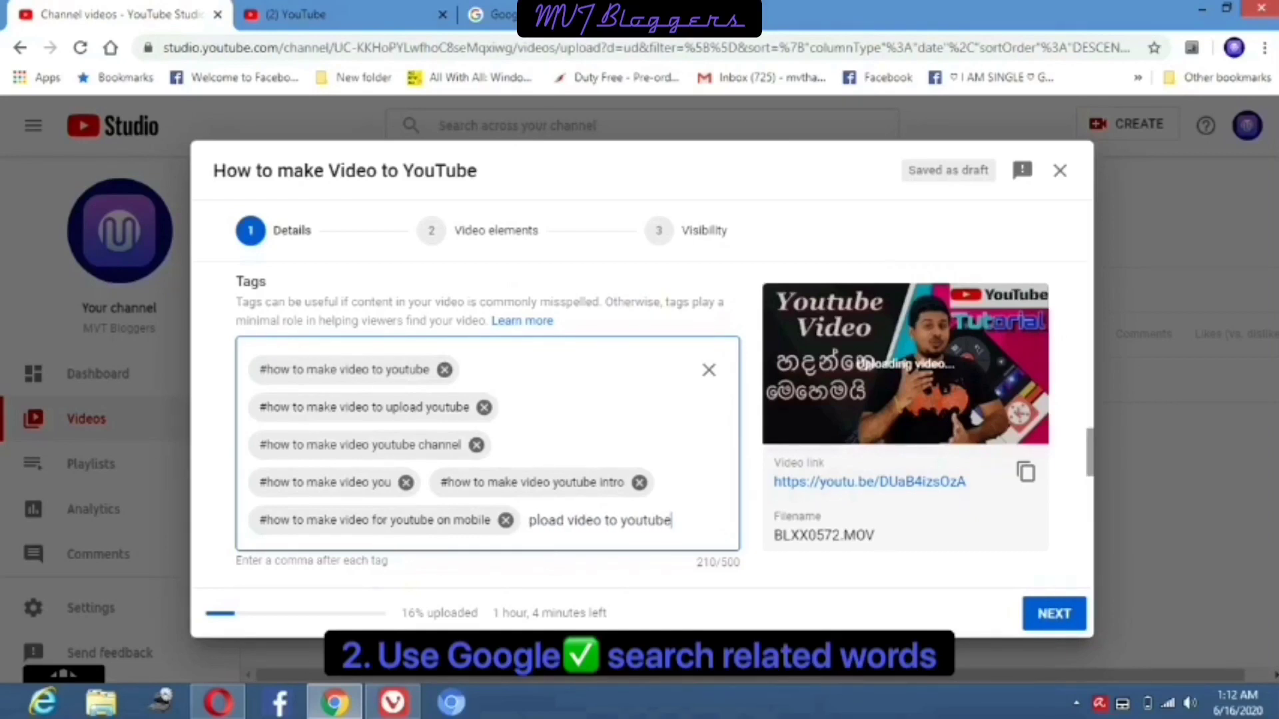
Replace the unfinished "#best video" entry in the tags with the tag "#how to edit video".
{"action": "type", "text": "video"}
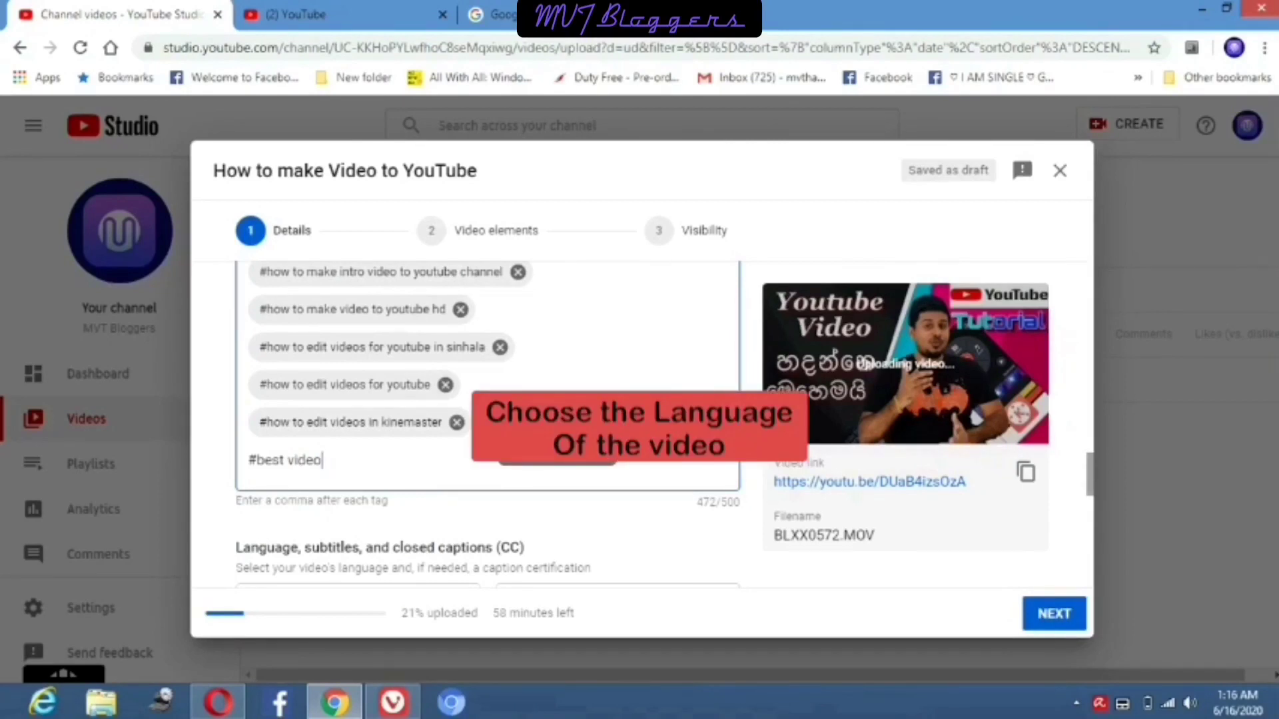
{"action": "key", "text": "BackSpace"}
{"action": "key", "text": "BackSpace"}
{"action": "key", "text": "BackSpace"}
{"action": "key", "text": "BackSpace"}
{"action": "key", "text": "BackSpace"}
{"action": "key", "text": "BackSpace"}
{"action": "key", "text": "BackSpace"}
{"action": "key", "text": "BackSpace"}
{"action": "key", "text": "BackSpace"}
{"action": "key", "text": "BackSpace"}
{"action": "type", "text": "how to edit video,"}
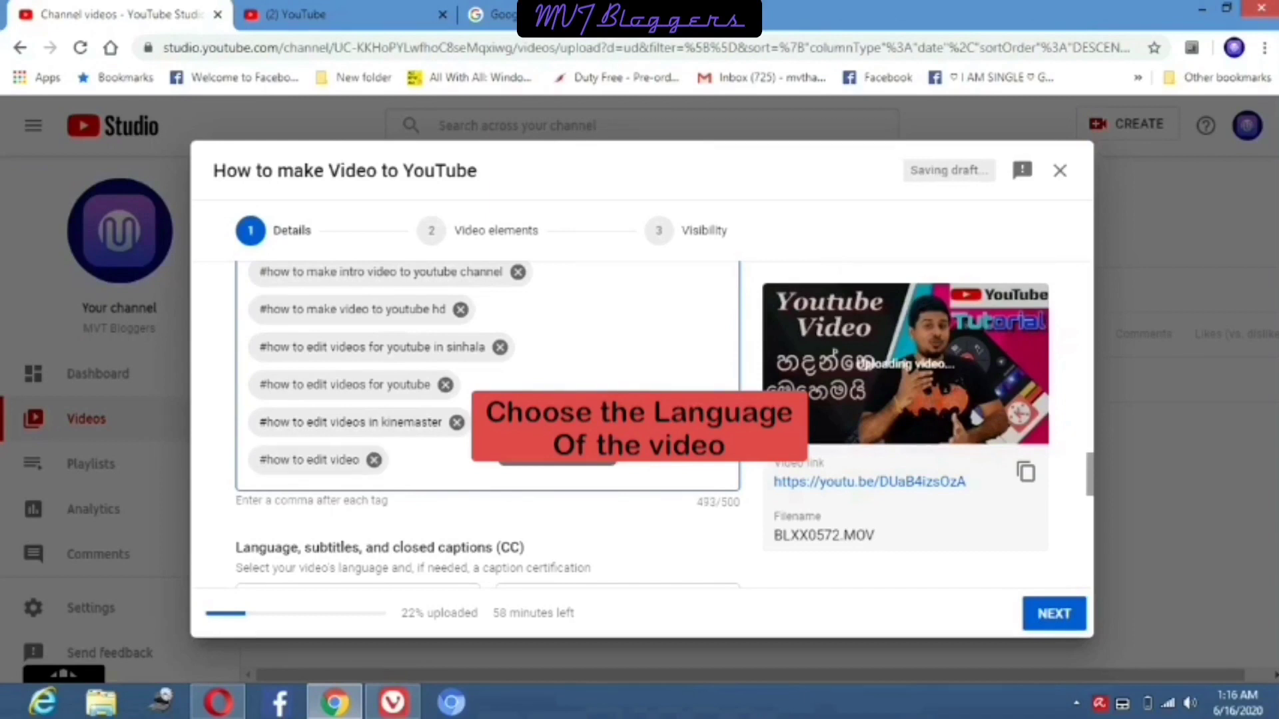
Set the video language to Sinhala.
{"action": "scroll", "coordinate": [487, 420], "scroll_direction": "down", "scroll_amount": 4}
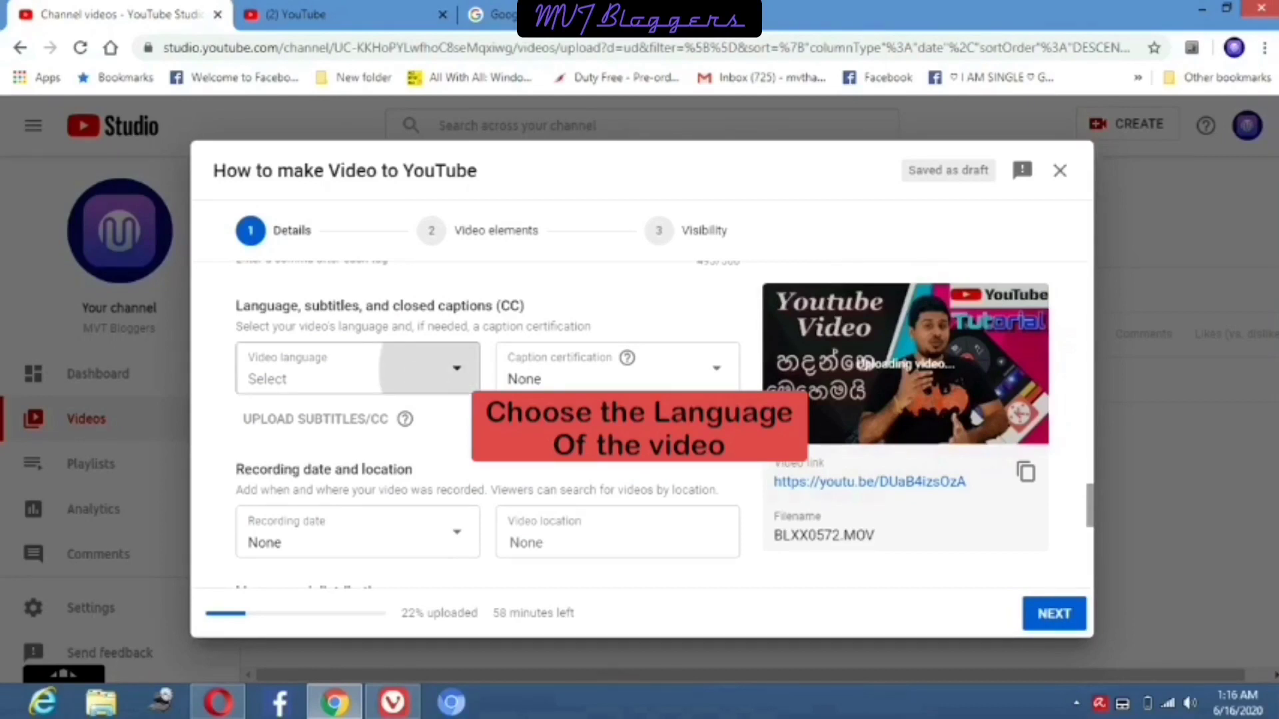
{"action": "left_click", "coordinate": [413, 370]}
{"action": "left_click_drag", "start_coordinate": [472, 365], "coordinate": [472, 558]}
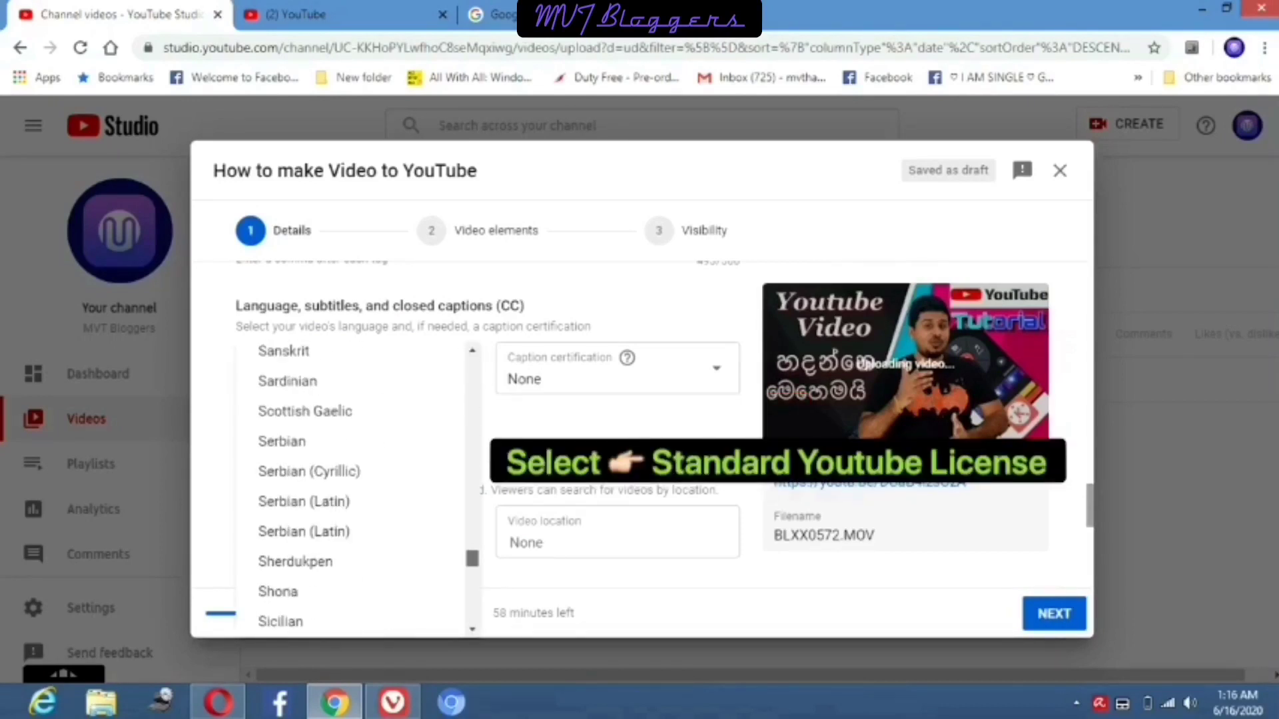
{"action": "scroll", "coordinate": [353, 489], "scroll_direction": "down", "scroll_amount": 3}
{"action": "left_click", "coordinate": [287, 469]}
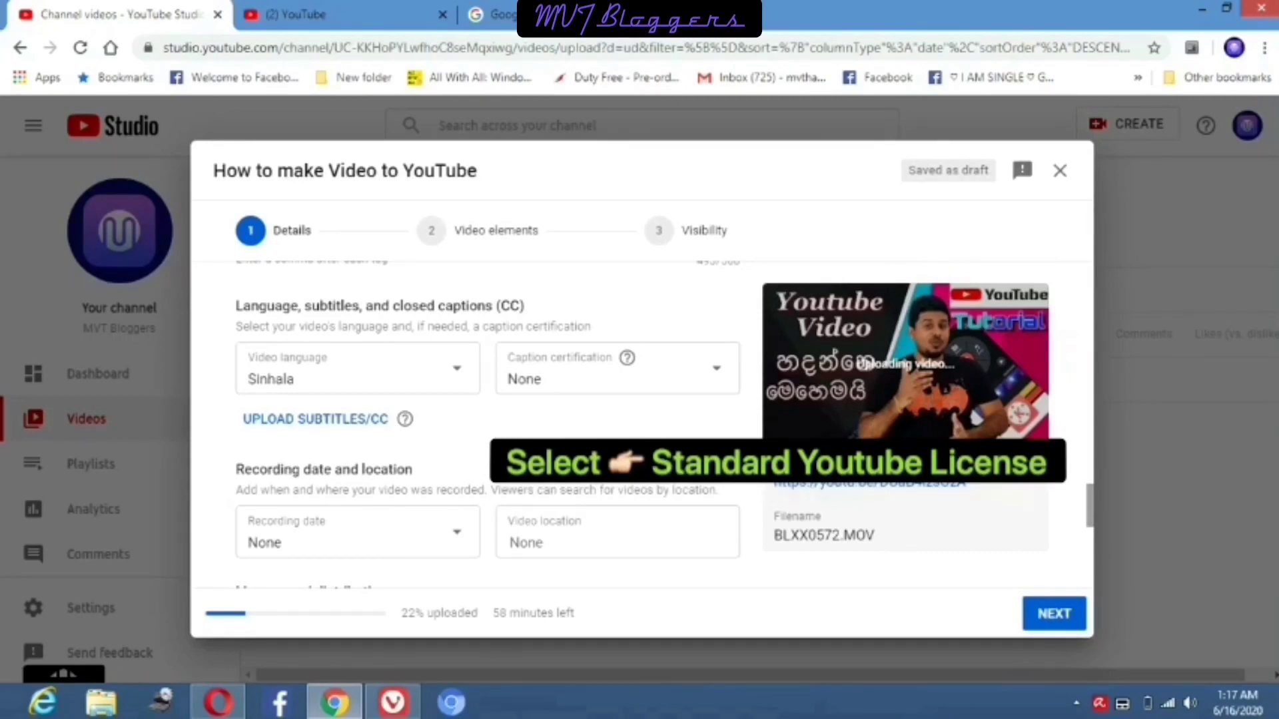
Choose Standard YouTube License as the video's license, leaving the video location empty.
{"action": "scroll", "coordinate": [487, 426], "scroll_direction": "down", "scroll_amount": 3}
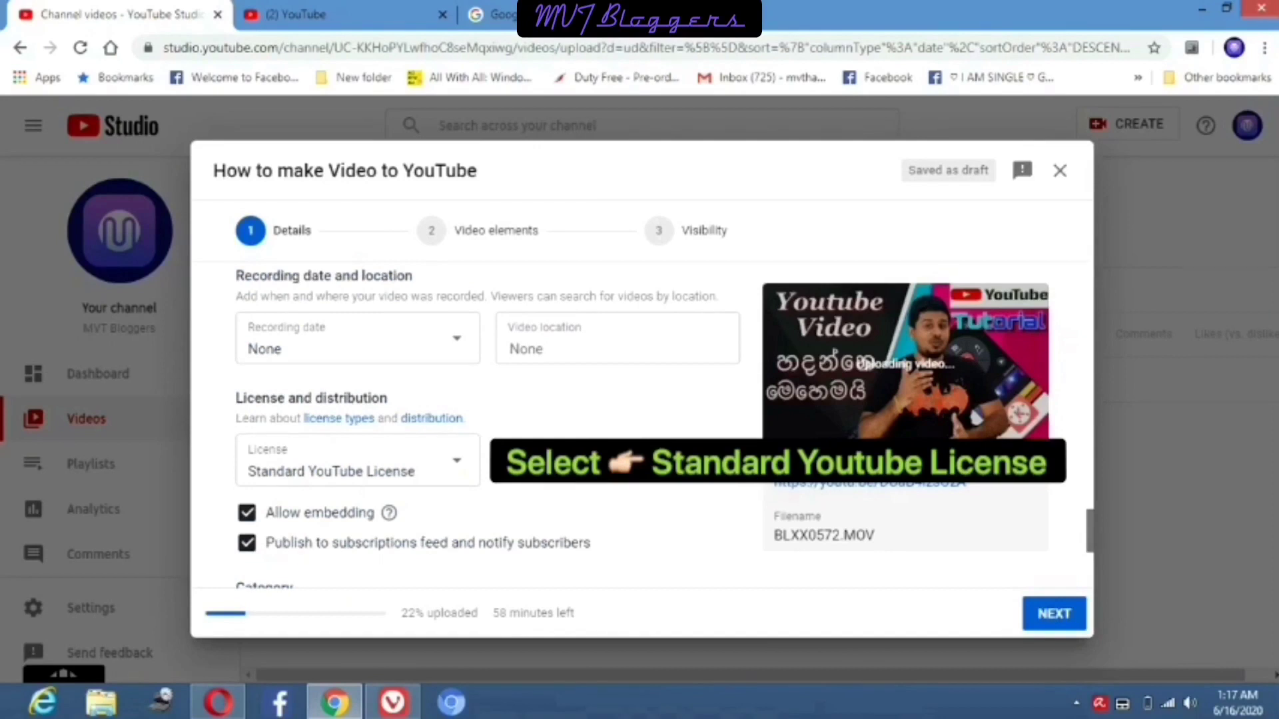
{"action": "left_click", "coordinate": [590, 344]}
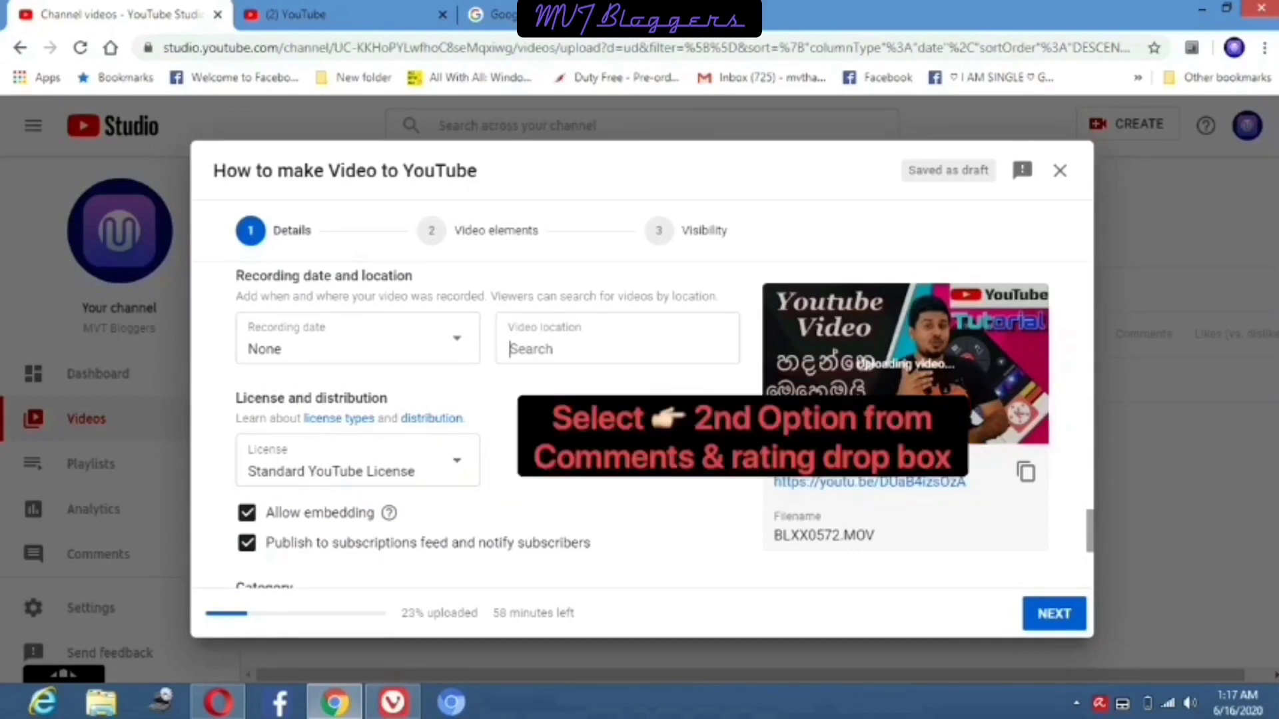
{"action": "left_click", "coordinate": [456, 465]}
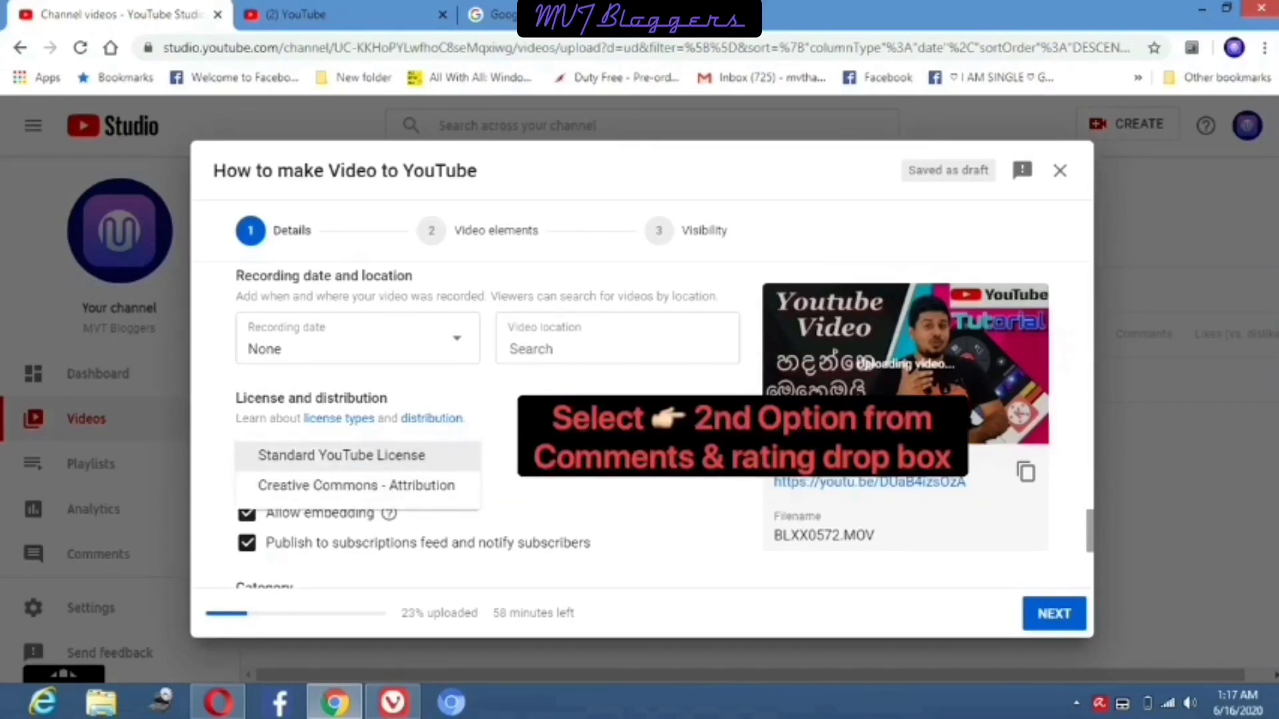
{"action": "left_click", "coordinate": [357, 456]}
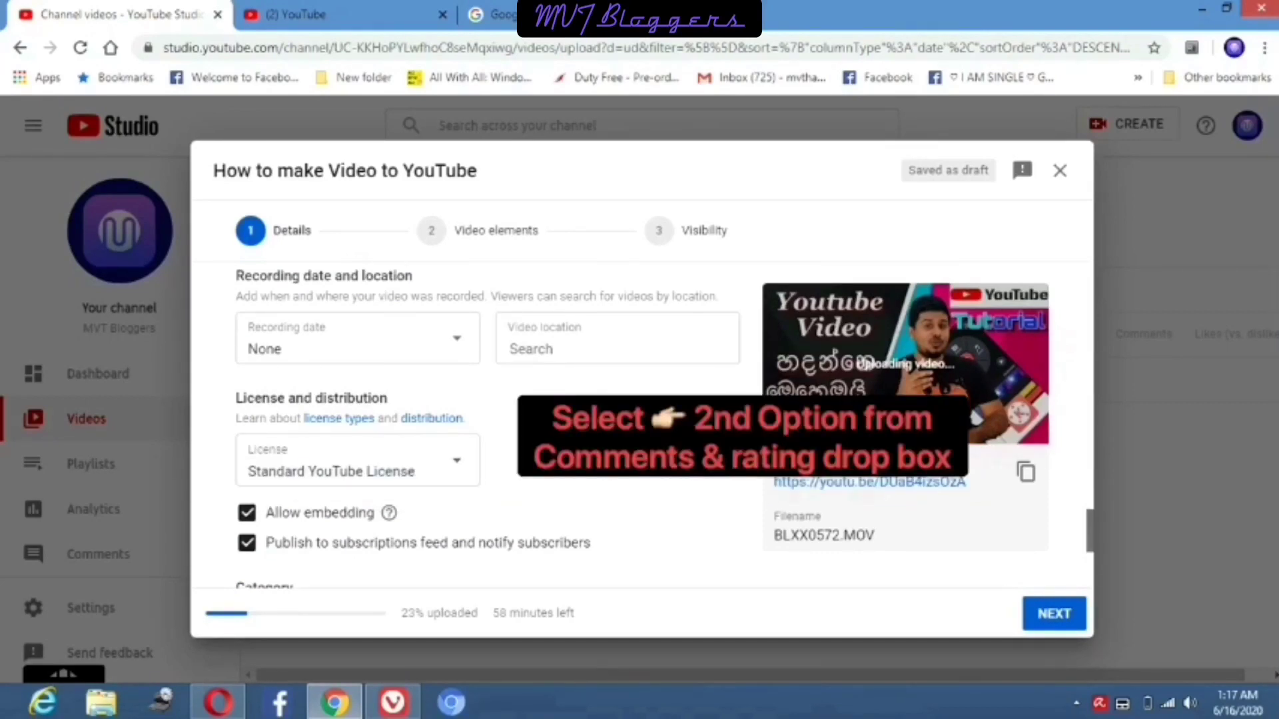
Set the category to People & Blogs and the comment visibility to Hold potentially inappropriate comments for review.
{"action": "scroll", "coordinate": [486, 427], "scroll_direction": "down", "scroll_amount": 3}
{"action": "left_click", "coordinate": [456, 466]}
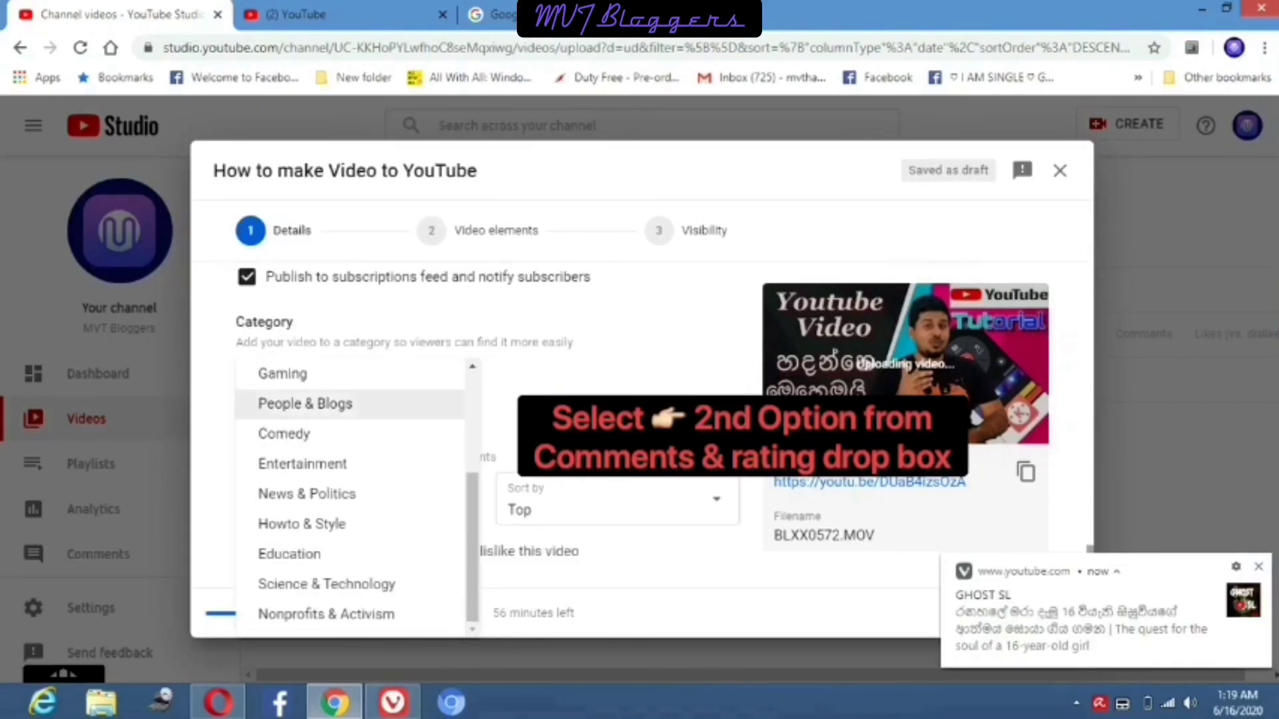
{"action": "left_click", "coordinate": [305, 404]}
{"action": "left_click", "coordinate": [358, 510]}
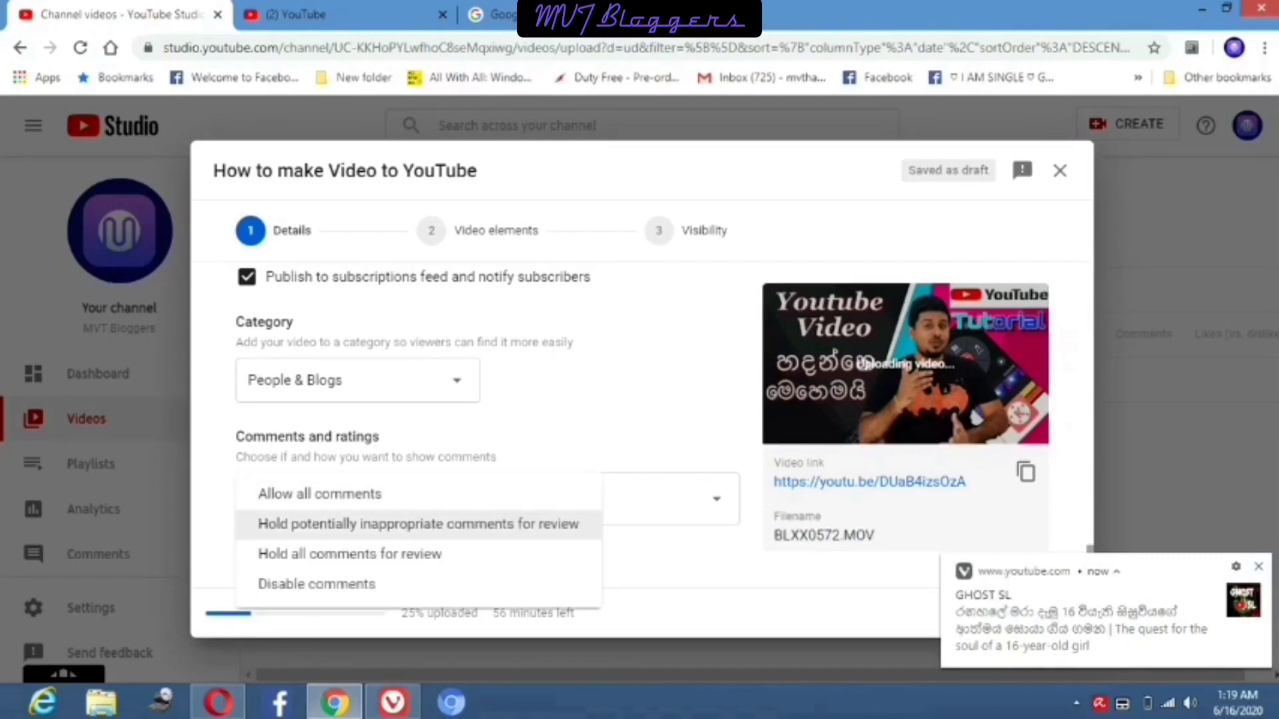
{"action": "left_click", "coordinate": [418, 524]}
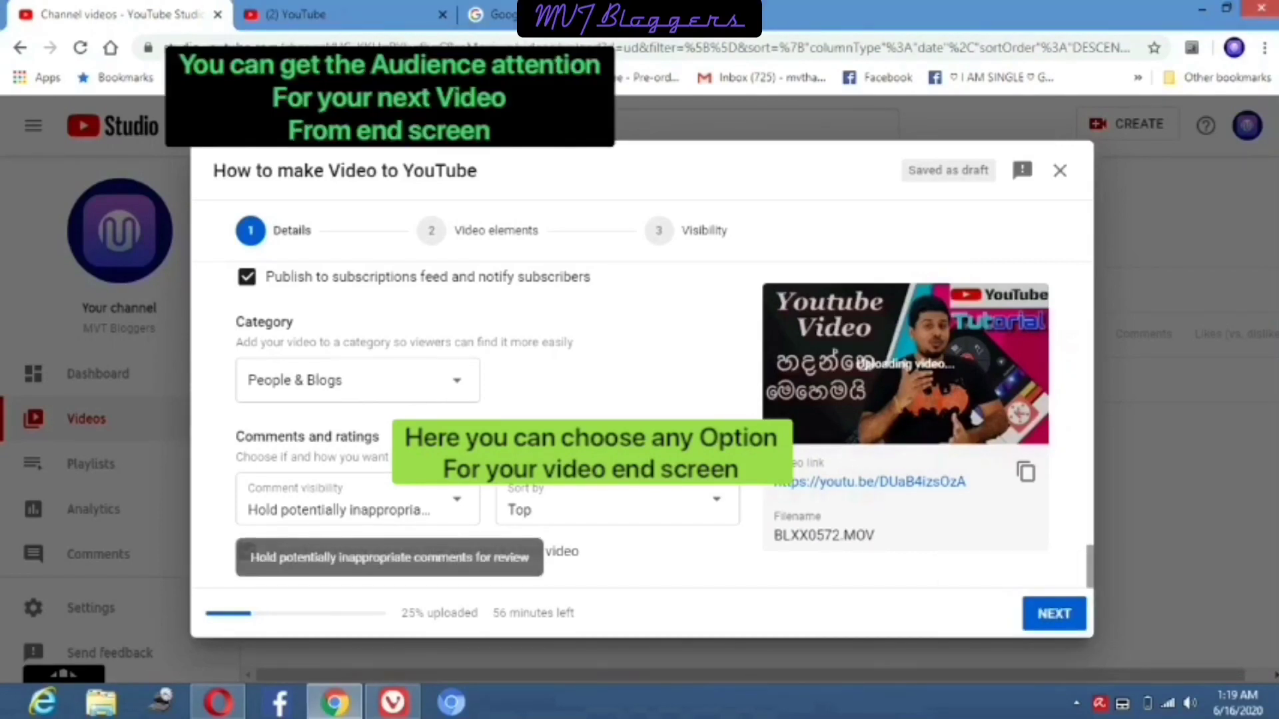
Continue to the video elements stage and open the end screen editor.
{"action": "left_click", "coordinate": [1045, 610]}
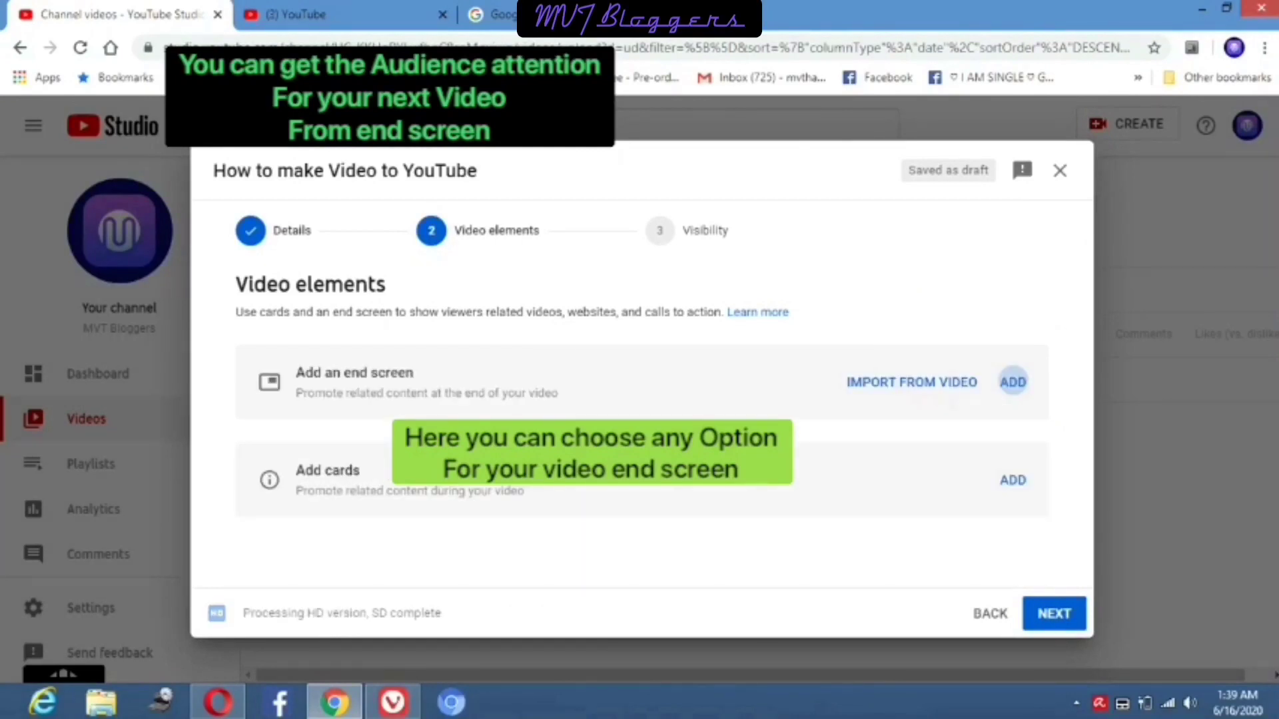
{"action": "left_click", "coordinate": [1011, 377]}
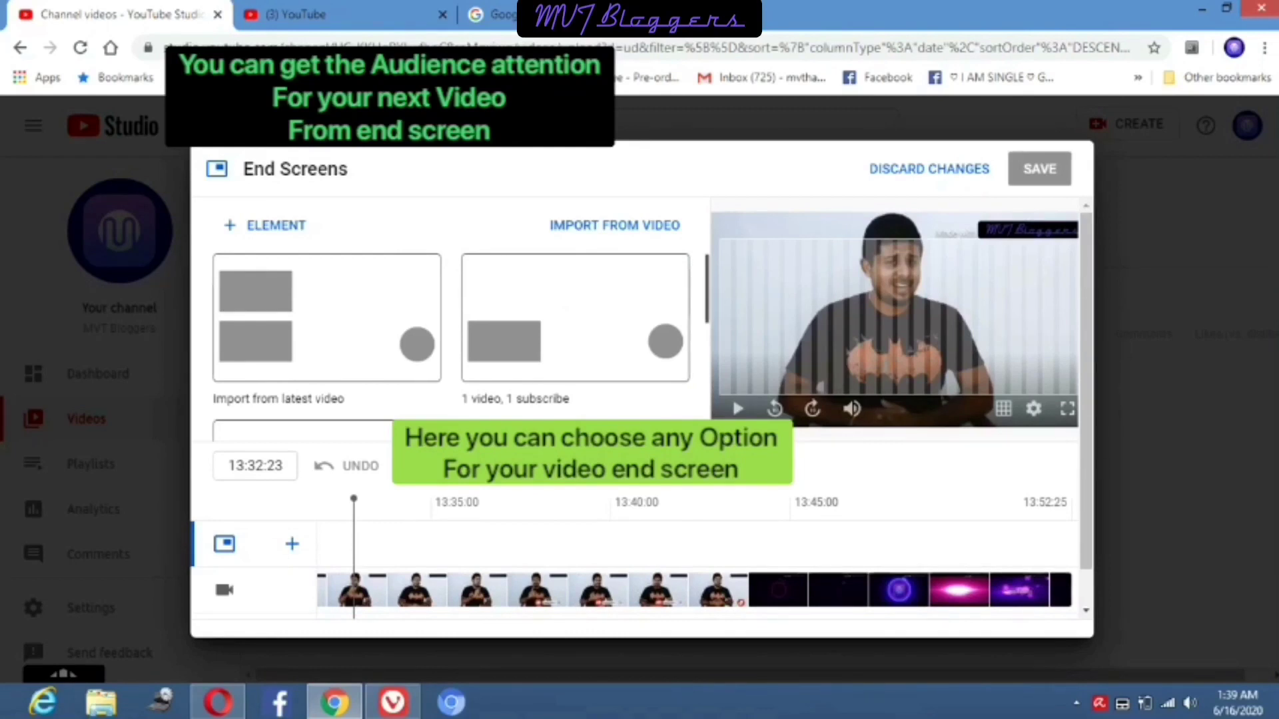
Browse the end screen templates and apply the "2 videos" layout to the video.
{"action": "scroll", "coordinate": [451, 339], "scroll_direction": "down", "scroll_amount": 5}
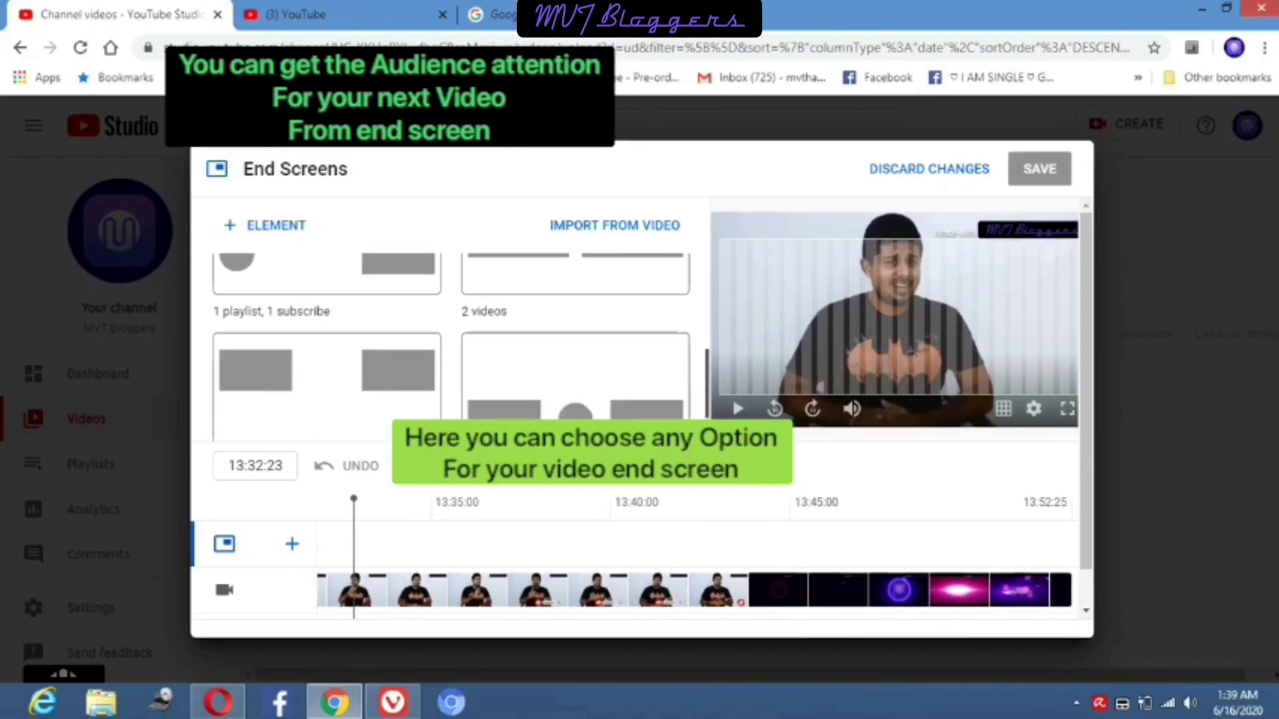
{"action": "scroll", "coordinate": [451, 340], "scroll_direction": "down", "scroll_amount": 1}
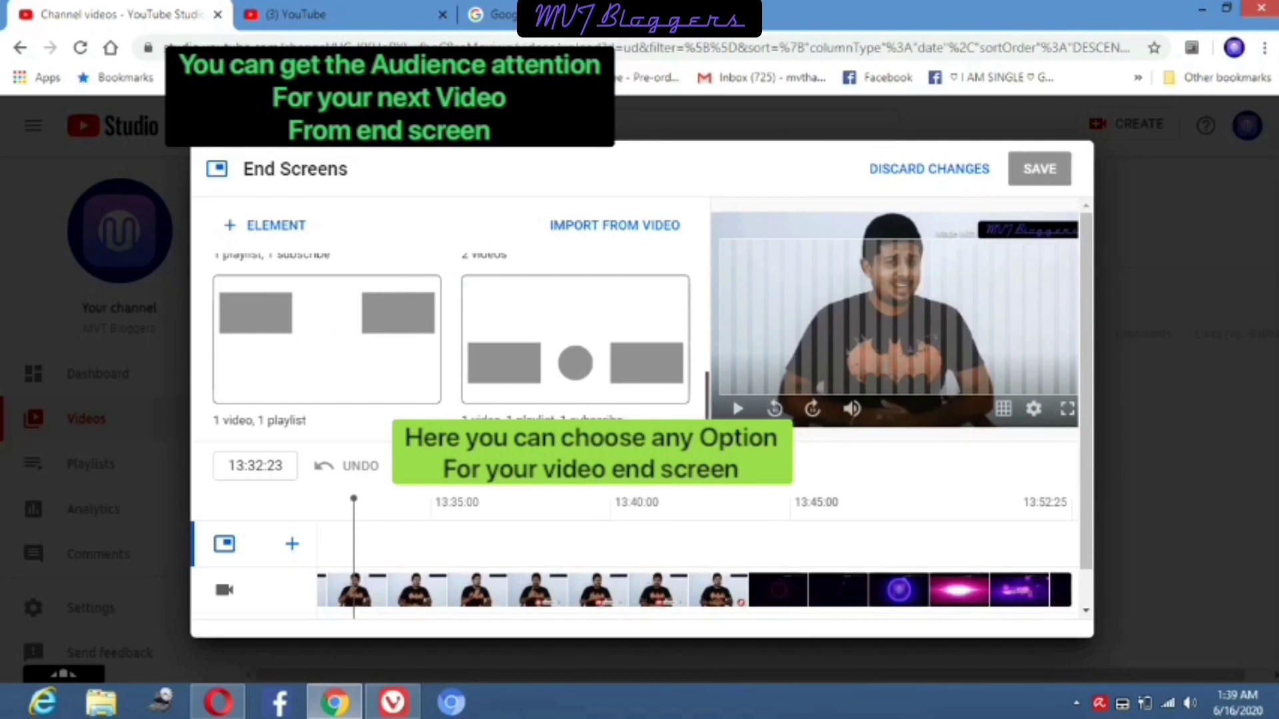
{"action": "right_click", "coordinate": [696, 338]}
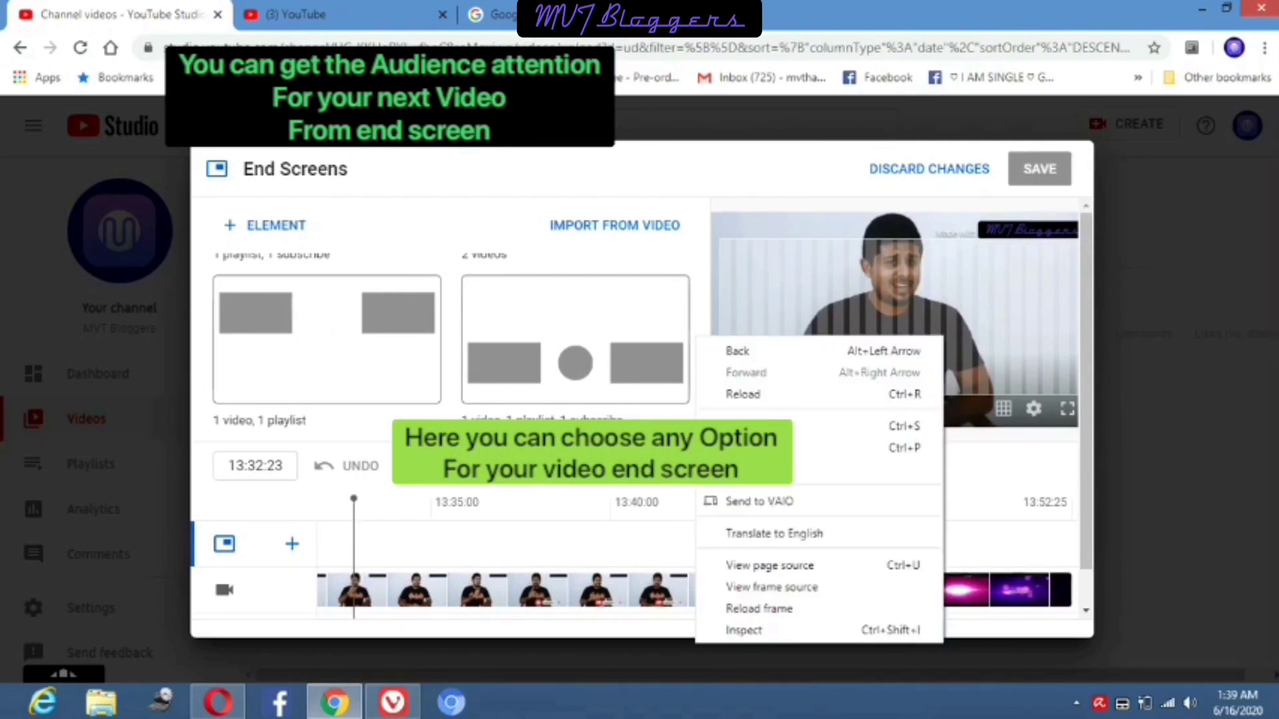
{"action": "key", "text": "Escape"}
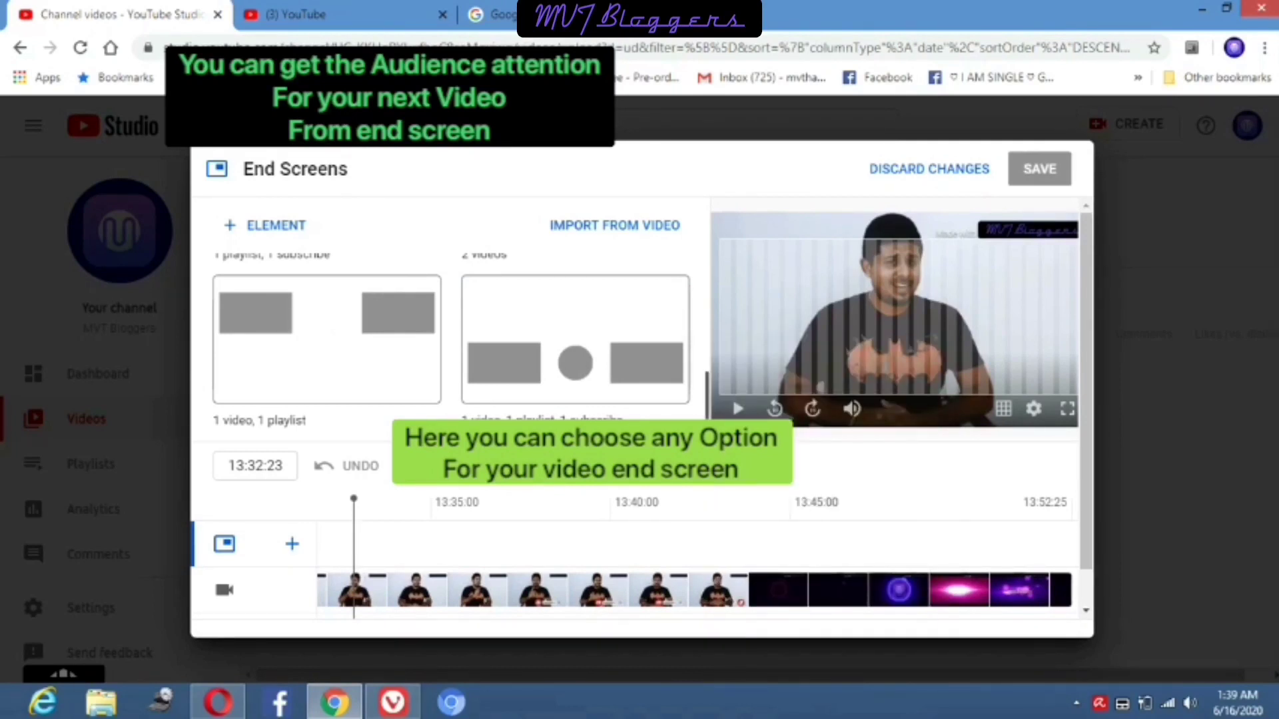
{"action": "right_click", "coordinate": [702, 311]}
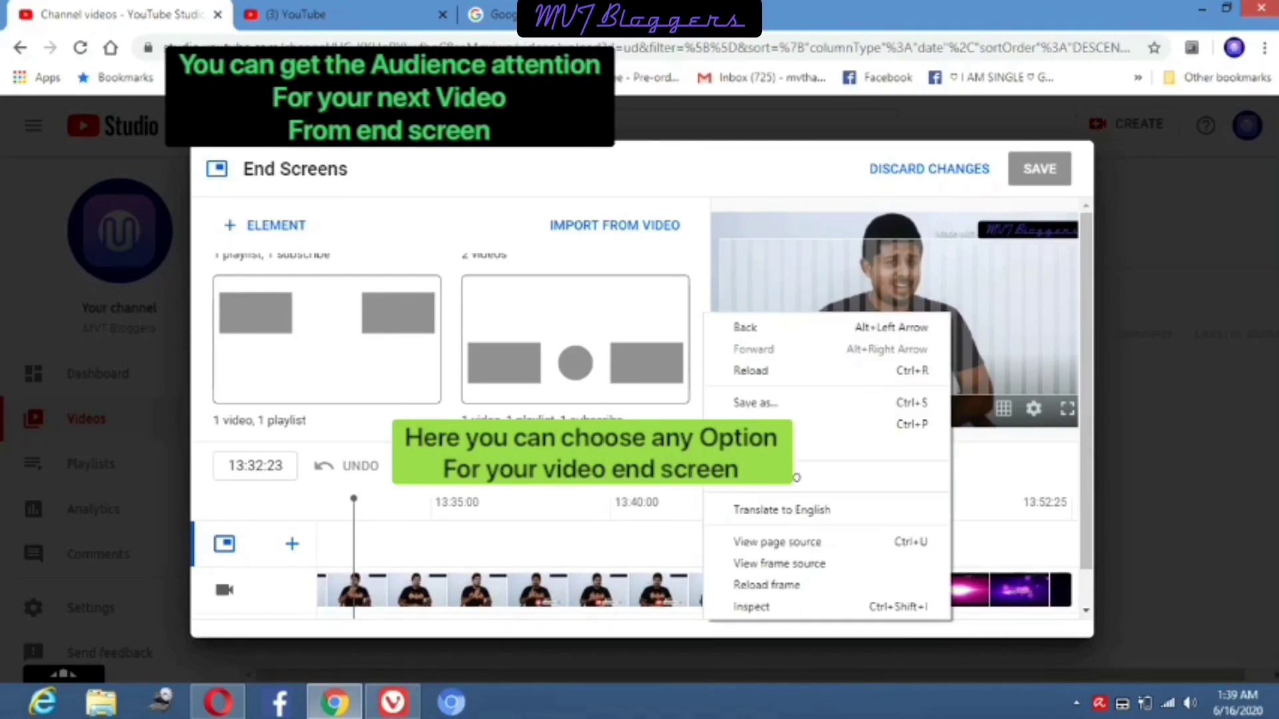
{"action": "key", "text": "Escape"}
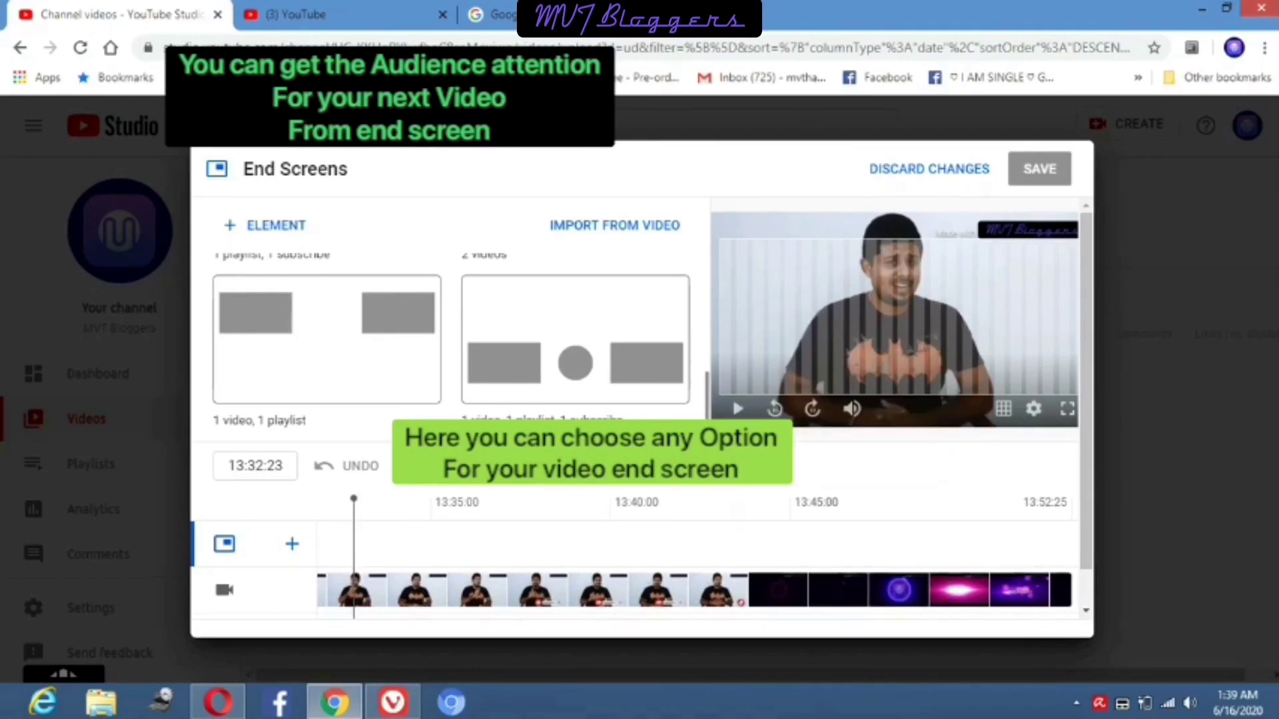
{"action": "scroll", "coordinate": [451, 346], "scroll_direction": "up", "scroll_amount": 5}
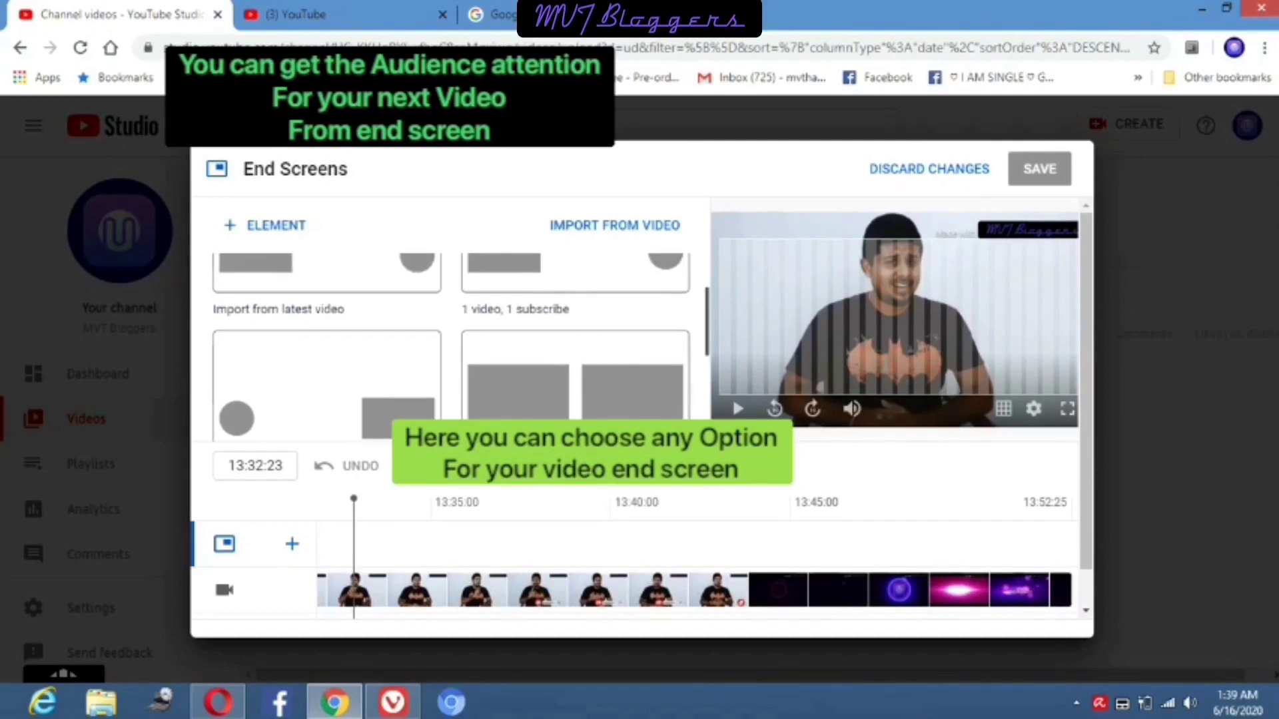
{"action": "scroll", "coordinate": [451, 346], "scroll_direction": "up", "scroll_amount": 3}
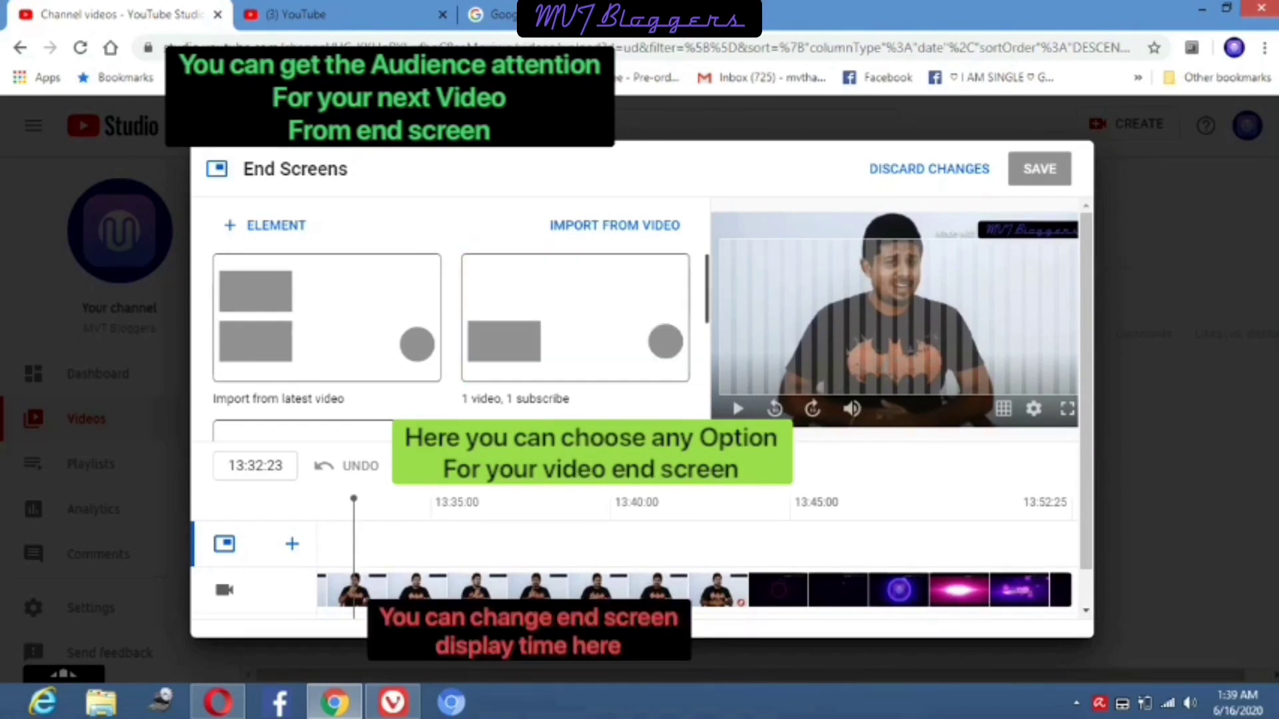
{"action": "scroll", "coordinate": [451, 346], "scroll_direction": "down", "scroll_amount": 3}
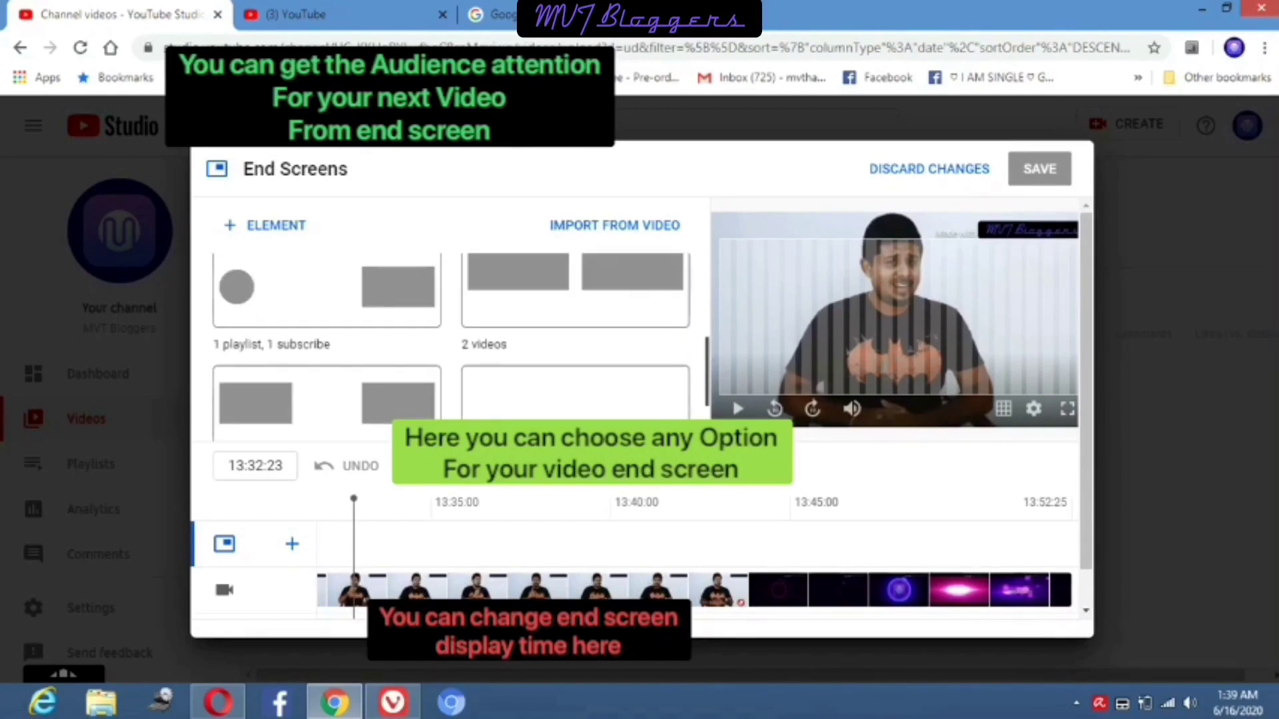
{"action": "scroll", "coordinate": [451, 347], "scroll_direction": "up", "scroll_amount": 1}
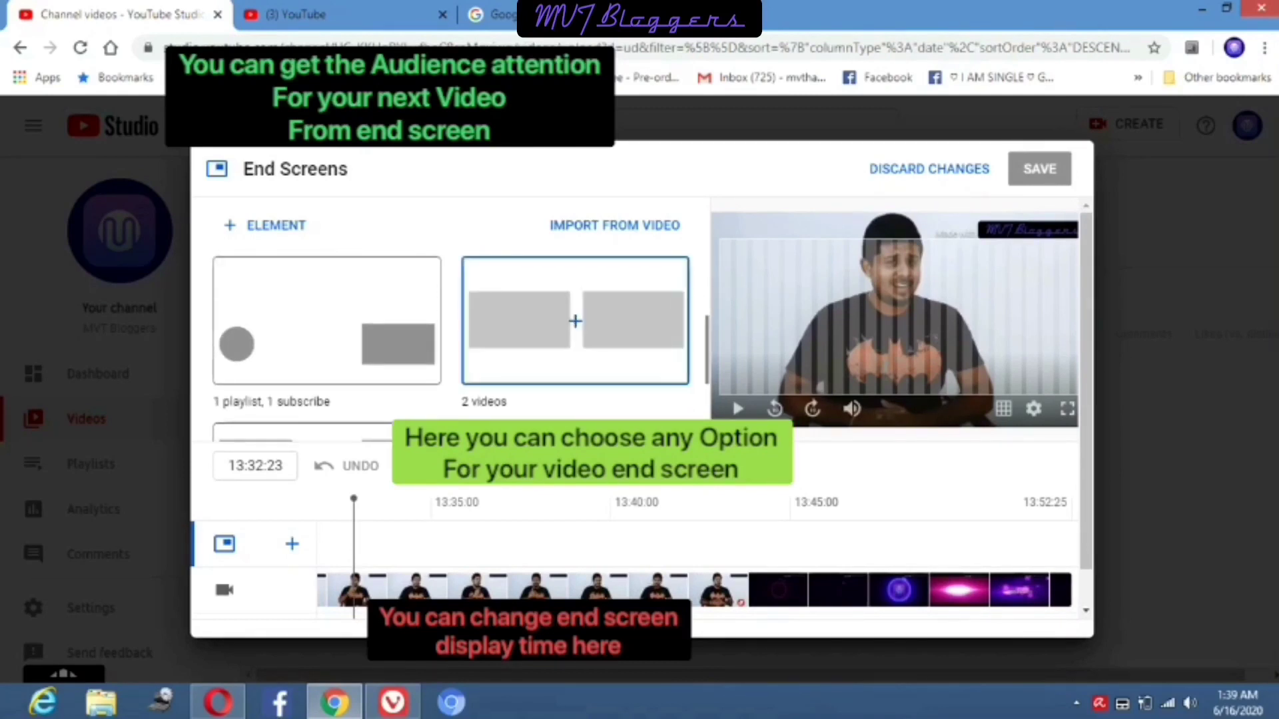
{"action": "left_click", "coordinate": [575, 321]}
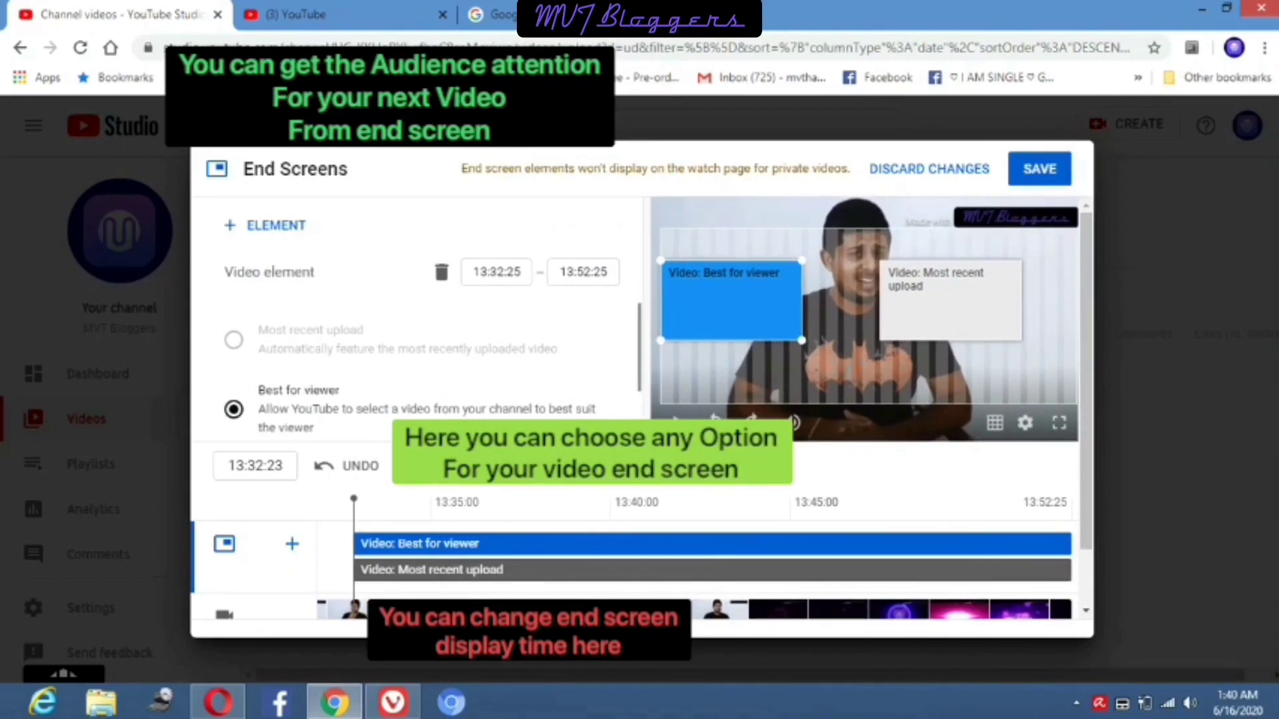
Move the Best for viewer element to the video frame's lower-left and Most recent upload to its upper-right corner, and save the end screen.
{"action": "left_click_drag", "start_coordinate": [759, 320], "coordinate": [763, 378]}
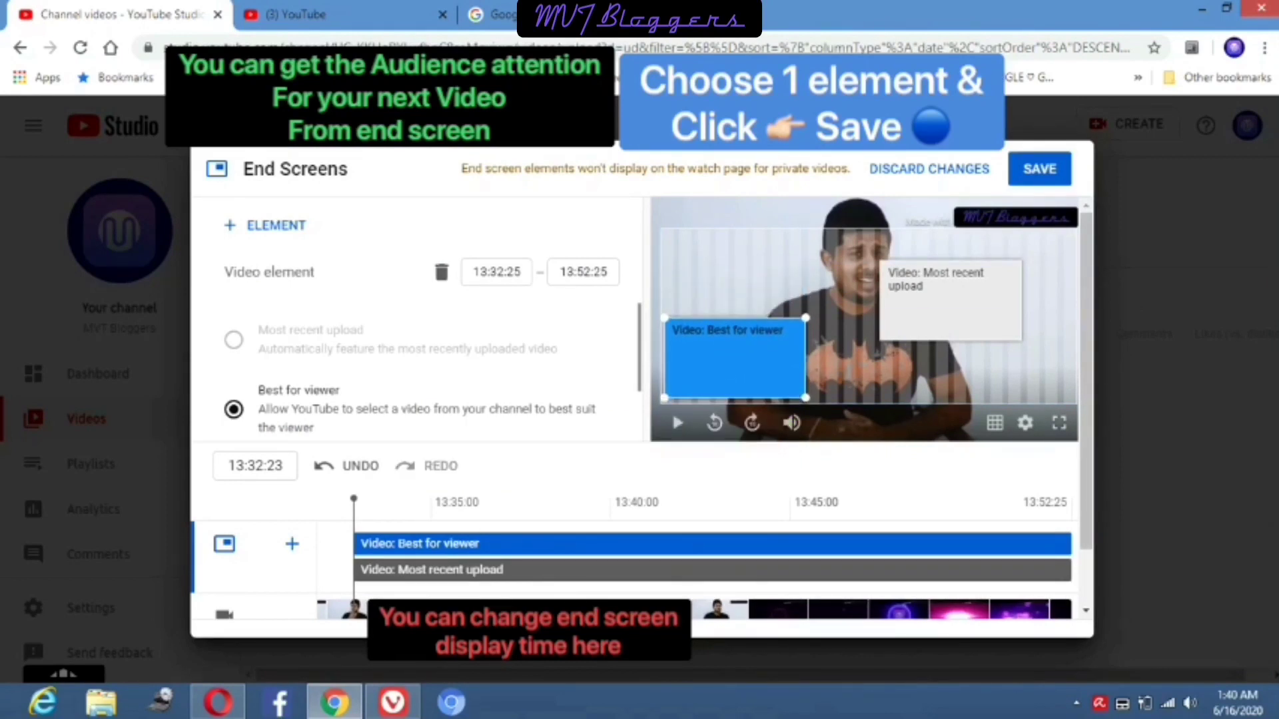
{"action": "left_click_drag", "start_coordinate": [950, 300], "coordinate": [998, 274]}
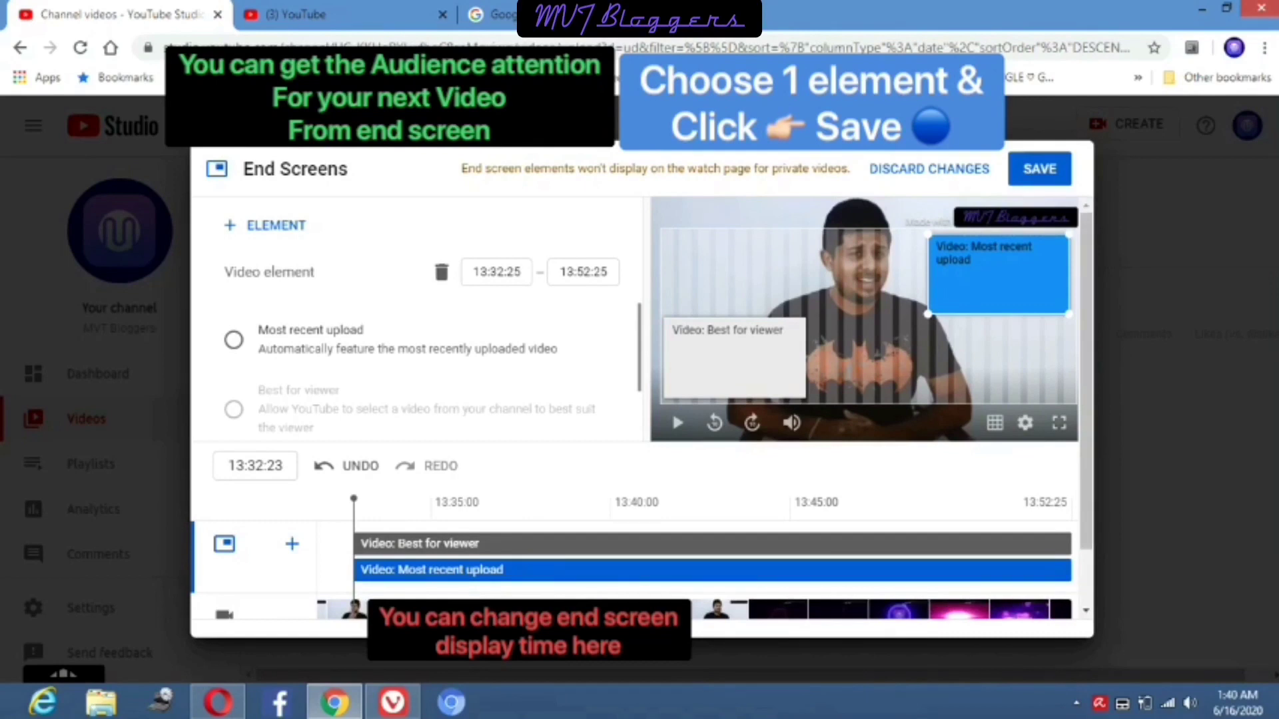
{"action": "left_click_drag", "start_coordinate": [734, 358], "coordinate": [735, 360]}
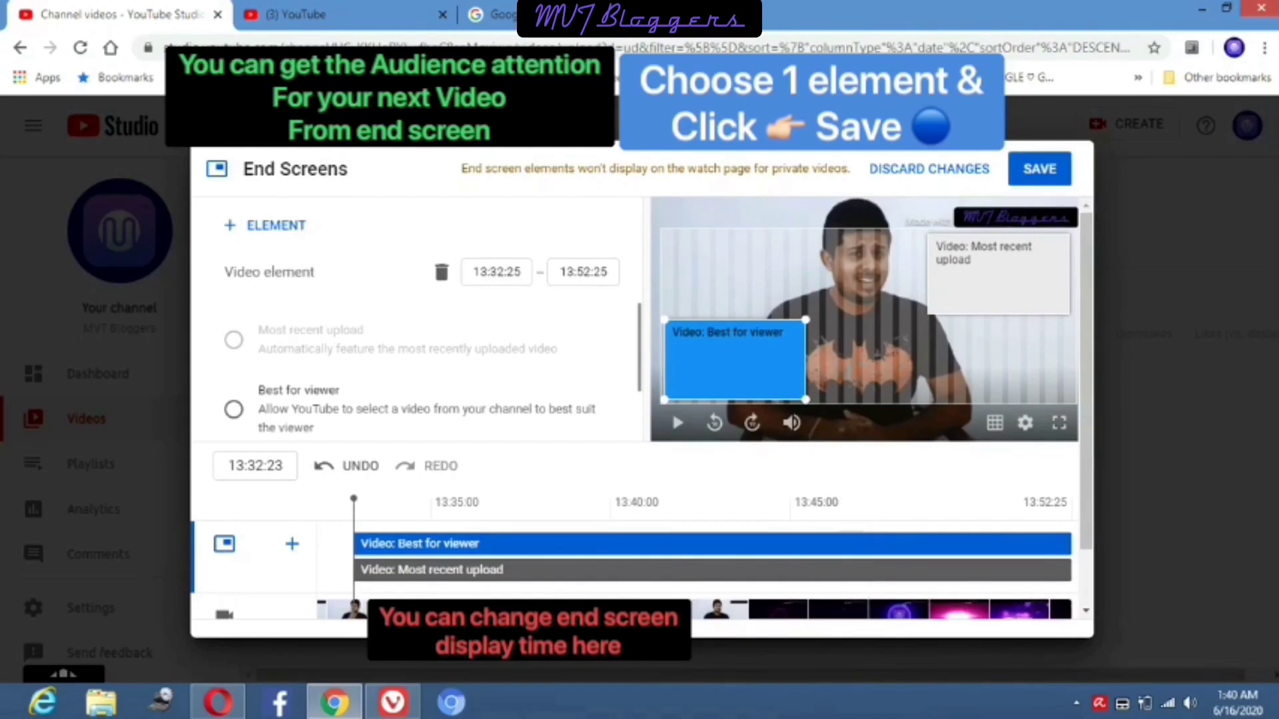
{"action": "left_click_drag", "start_coordinate": [998, 274], "coordinate": [1005, 267]}
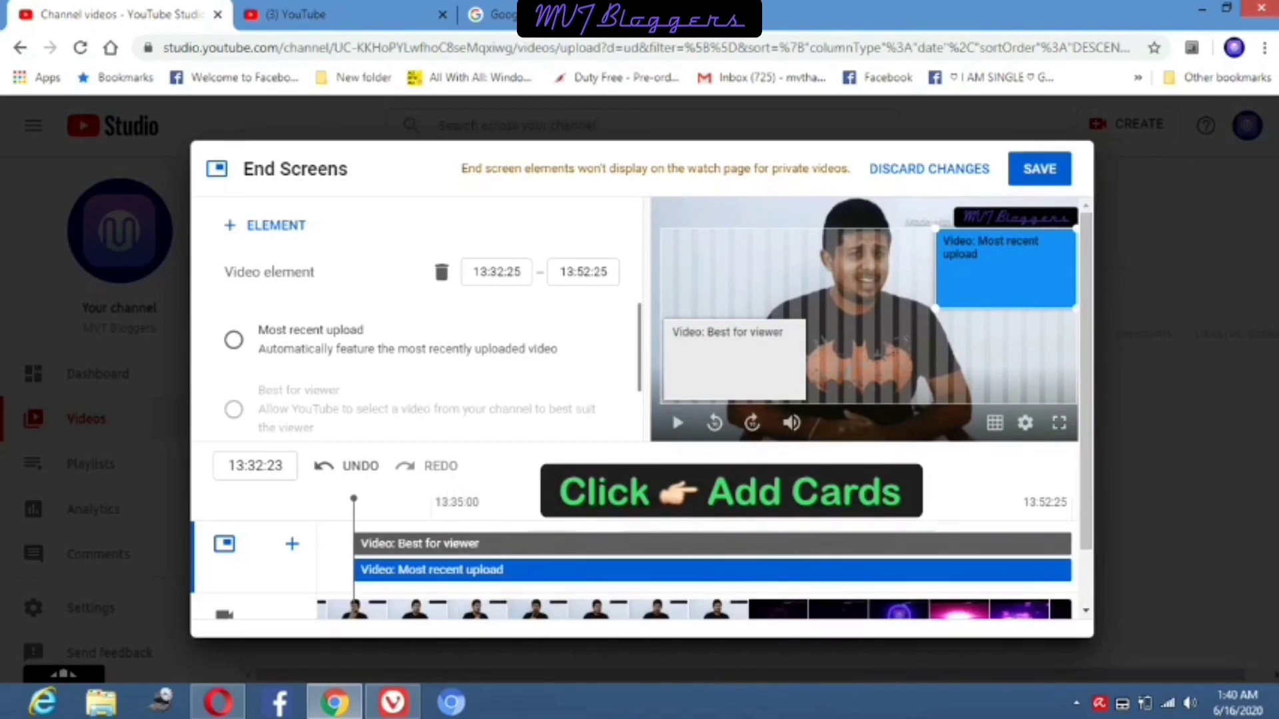
{"action": "left_click", "coordinate": [1053, 169]}
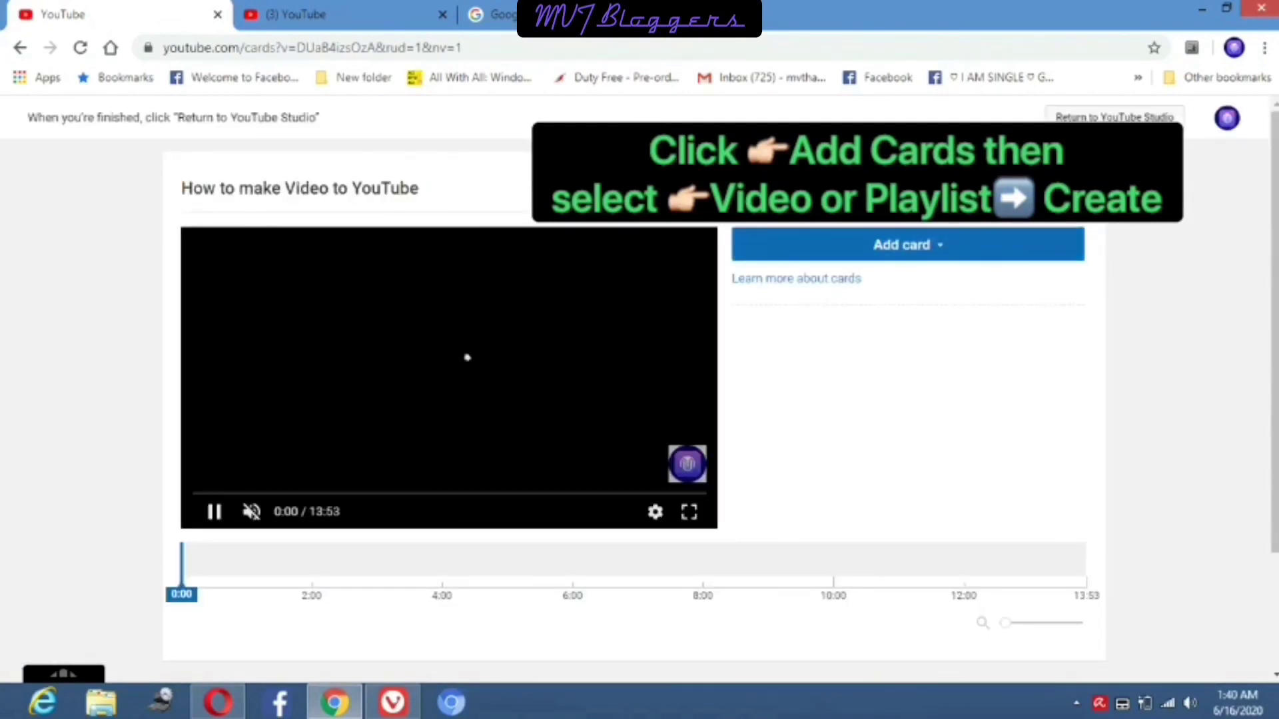
Add a video card at 0:07 promoting "The World best Tourist Destination - Sri Lanka" and return to the upload's video elements stage.
{"action": "left_click", "coordinate": [907, 244]}
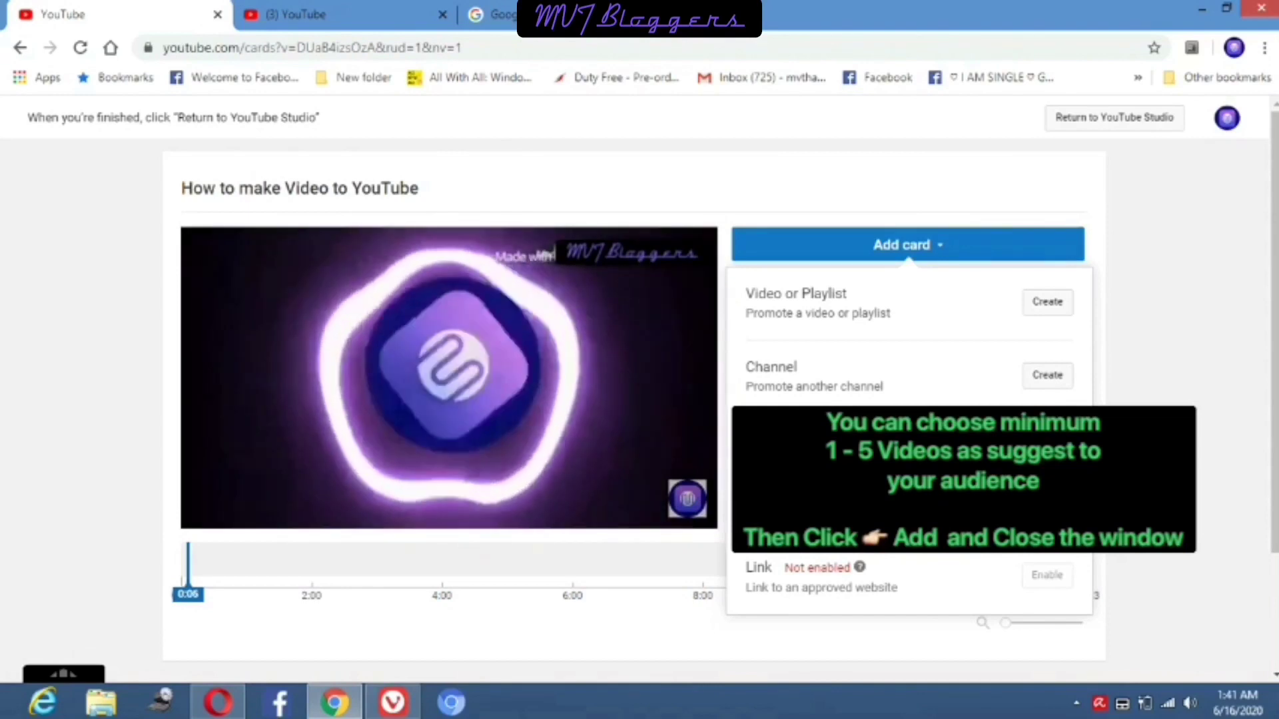
{"action": "left_click", "coordinate": [1047, 302]}
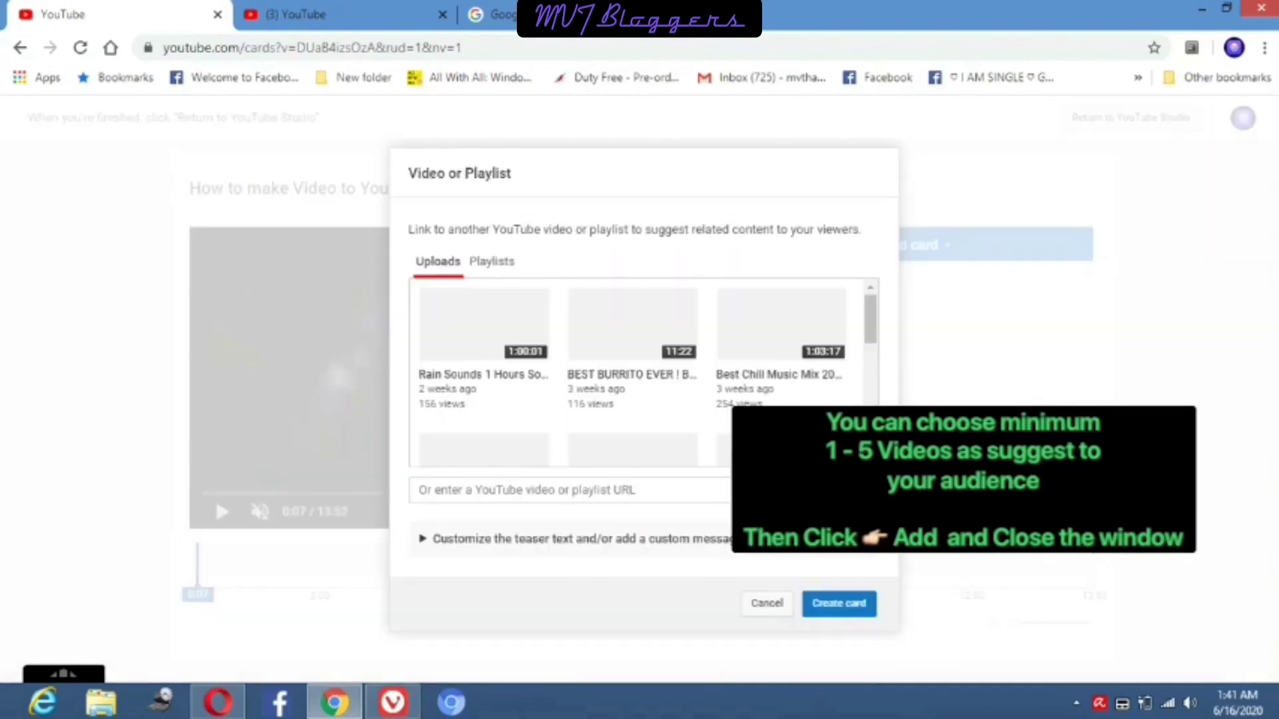
{"action": "left_click_drag", "start_coordinate": [870, 319], "coordinate": [870, 338]}
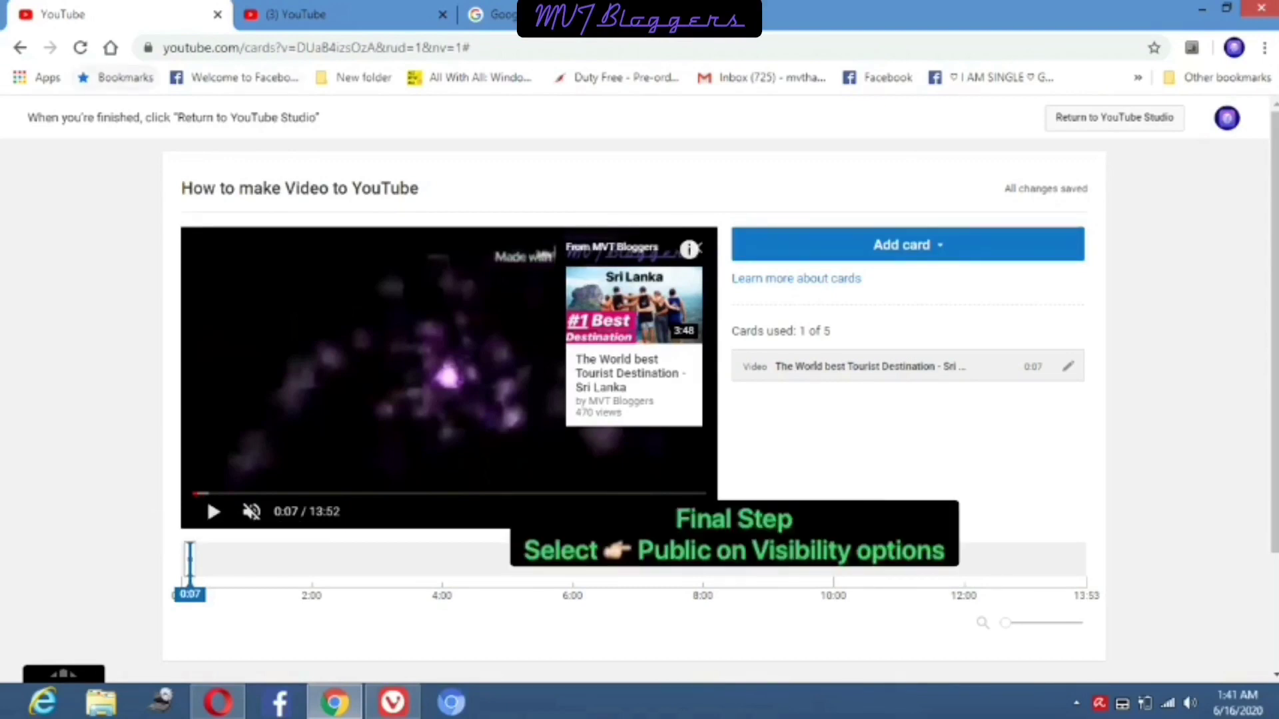
{"action": "left_click", "coordinate": [20, 48]}
{"action": "left_click", "coordinate": [20, 48]}
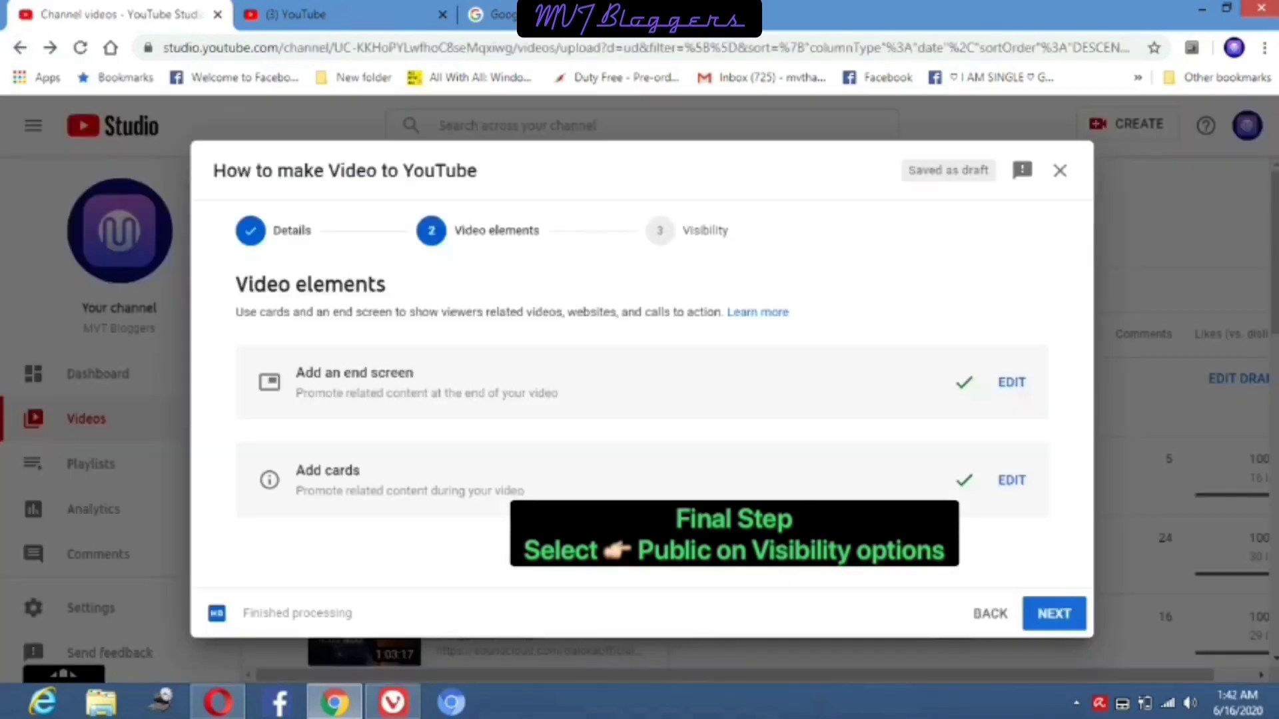
Continue to the visibility stage, set the video to Public without an instant Premiere, review the pre-publish checks and publish it.
{"action": "left_click", "coordinate": [1054, 614]}
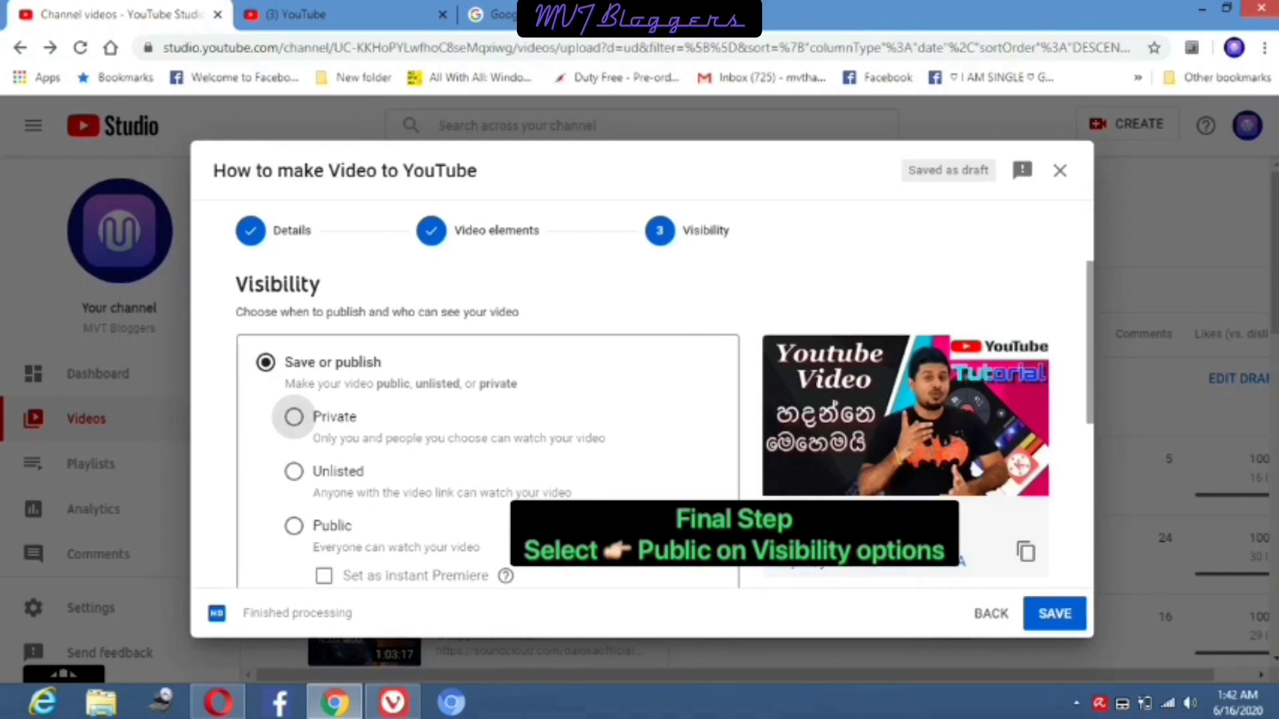
{"action": "left_click", "coordinate": [293, 526]}
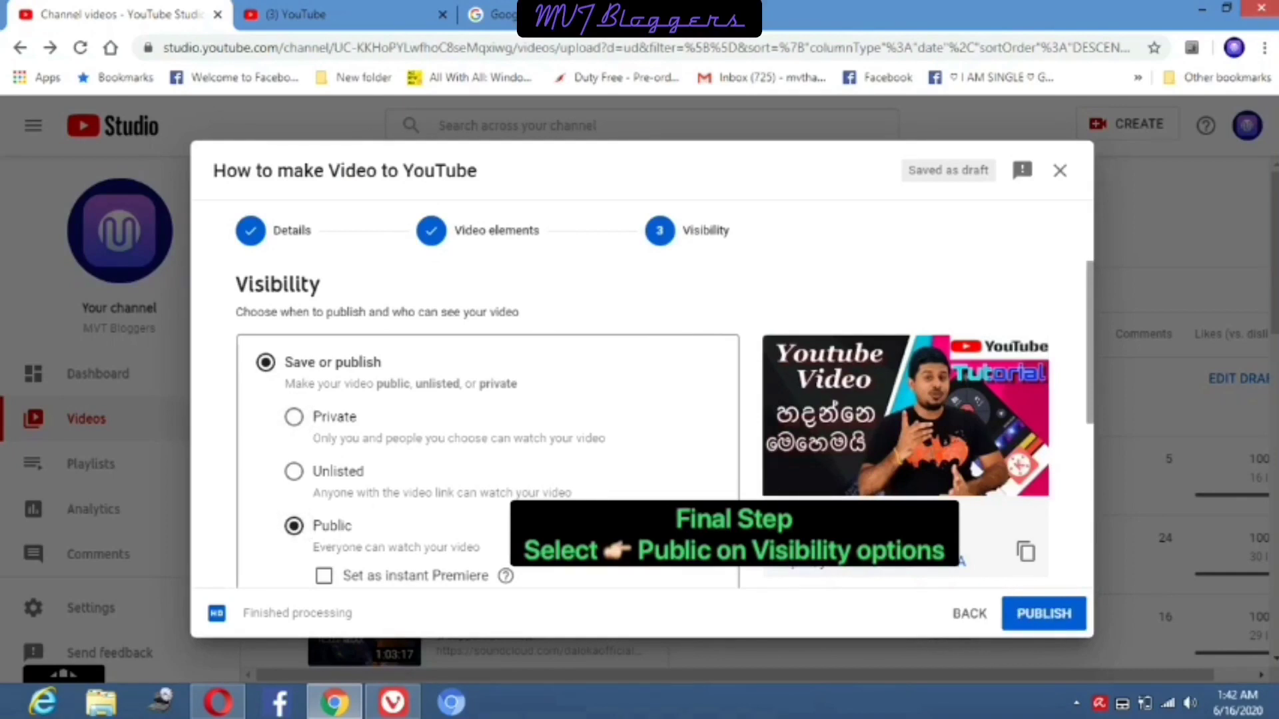
{"action": "scroll", "coordinate": [640, 426], "scroll_direction": "down", "scroll_amount": 3}
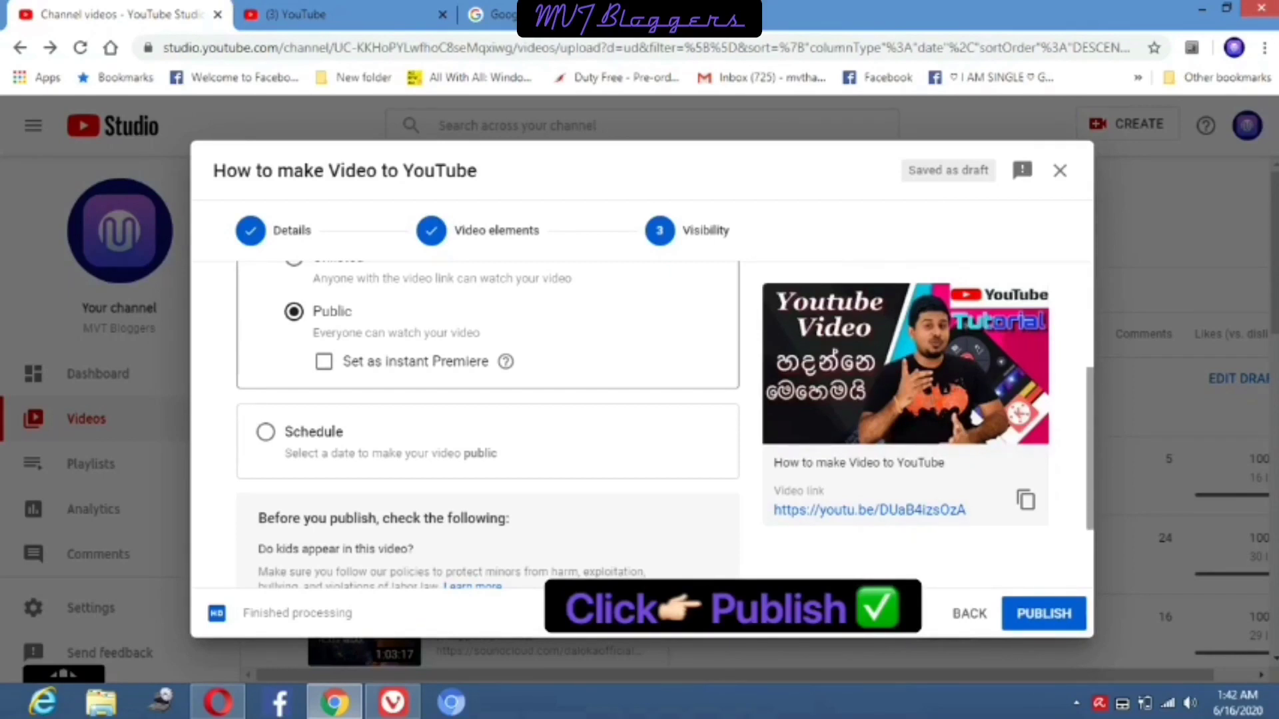
{"action": "scroll", "coordinate": [486, 427], "scroll_direction": "down", "scroll_amount": 1}
{"action": "scroll", "coordinate": [487, 427], "scroll_direction": "down", "scroll_amount": 1}
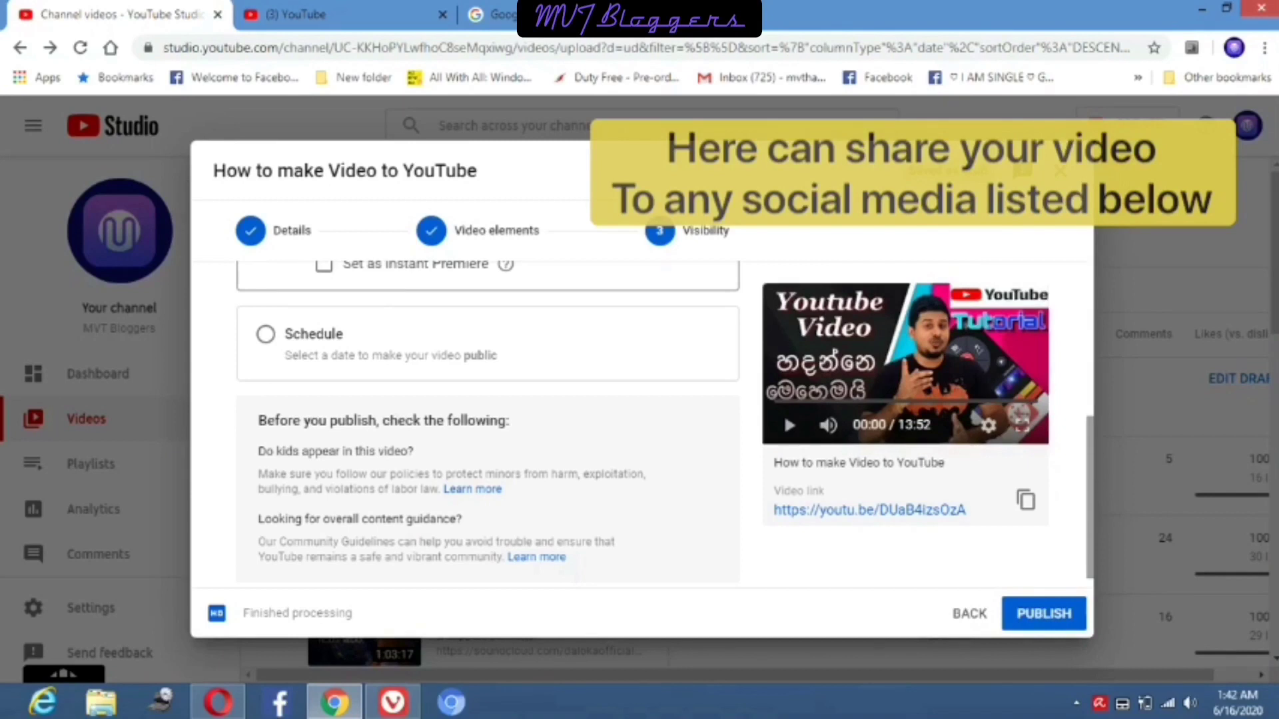
{"action": "left_click", "coordinate": [1043, 613]}
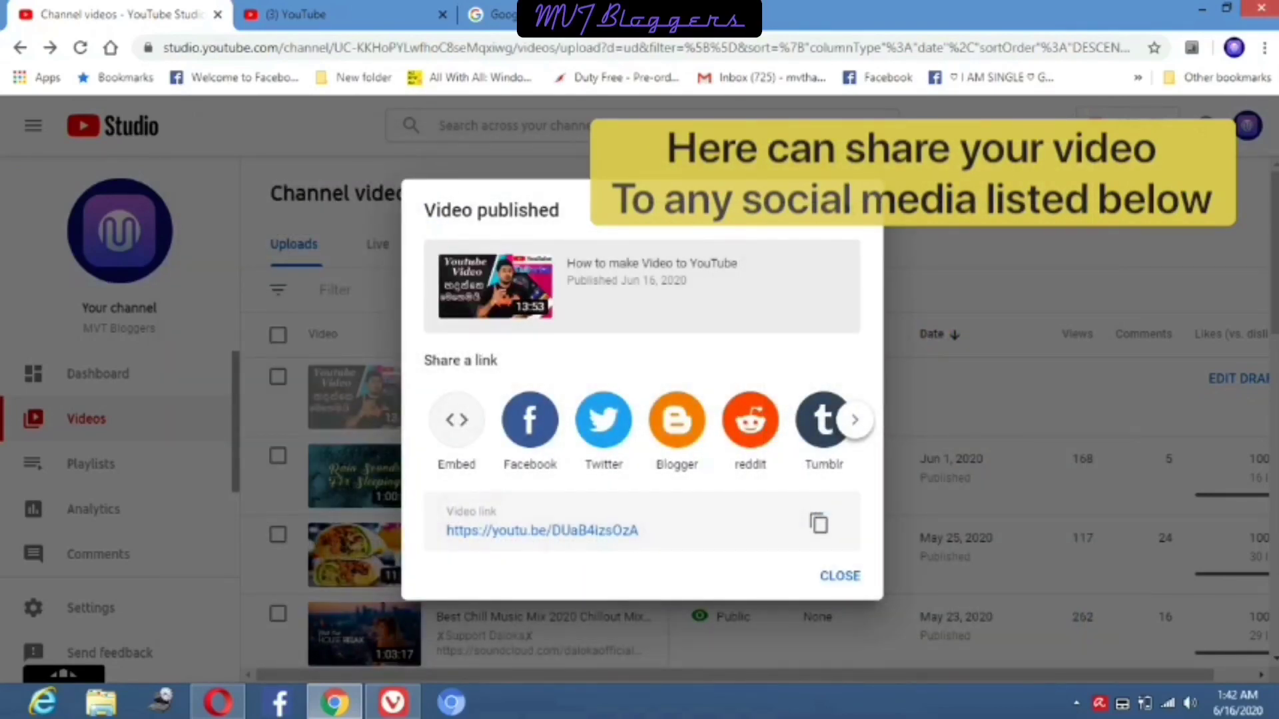
Look through the social media sharing options for the published video and view the channel page's uploads.
{"action": "left_click", "coordinate": [854, 420]}
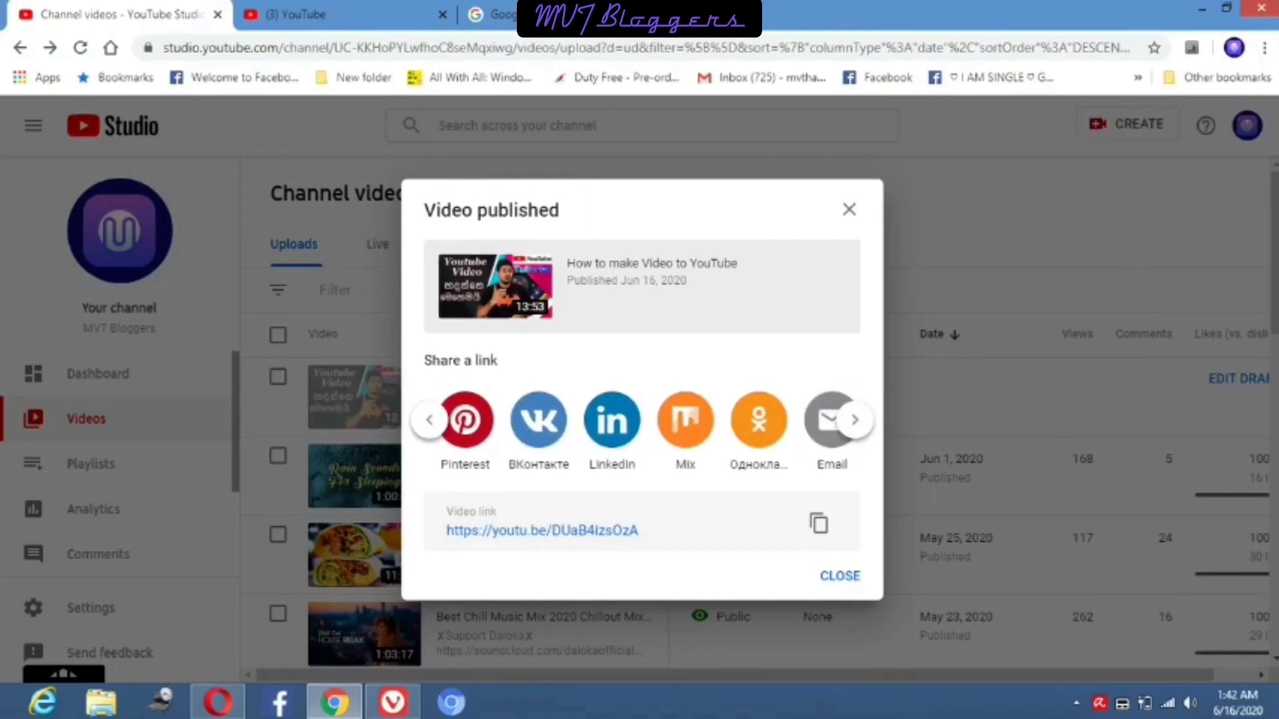
{"action": "left_click", "coordinate": [430, 420]}
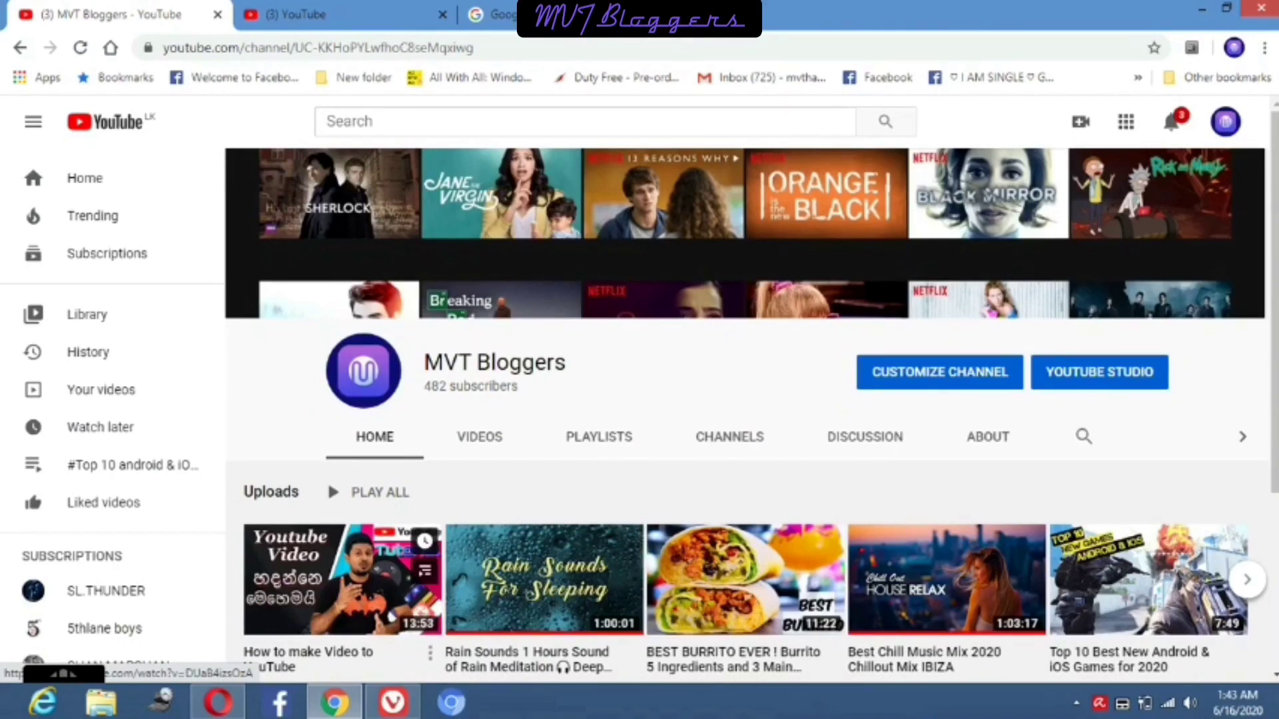
{"action": "scroll", "coordinate": [751, 390], "scroll_direction": "down", "scroll_amount": 2}
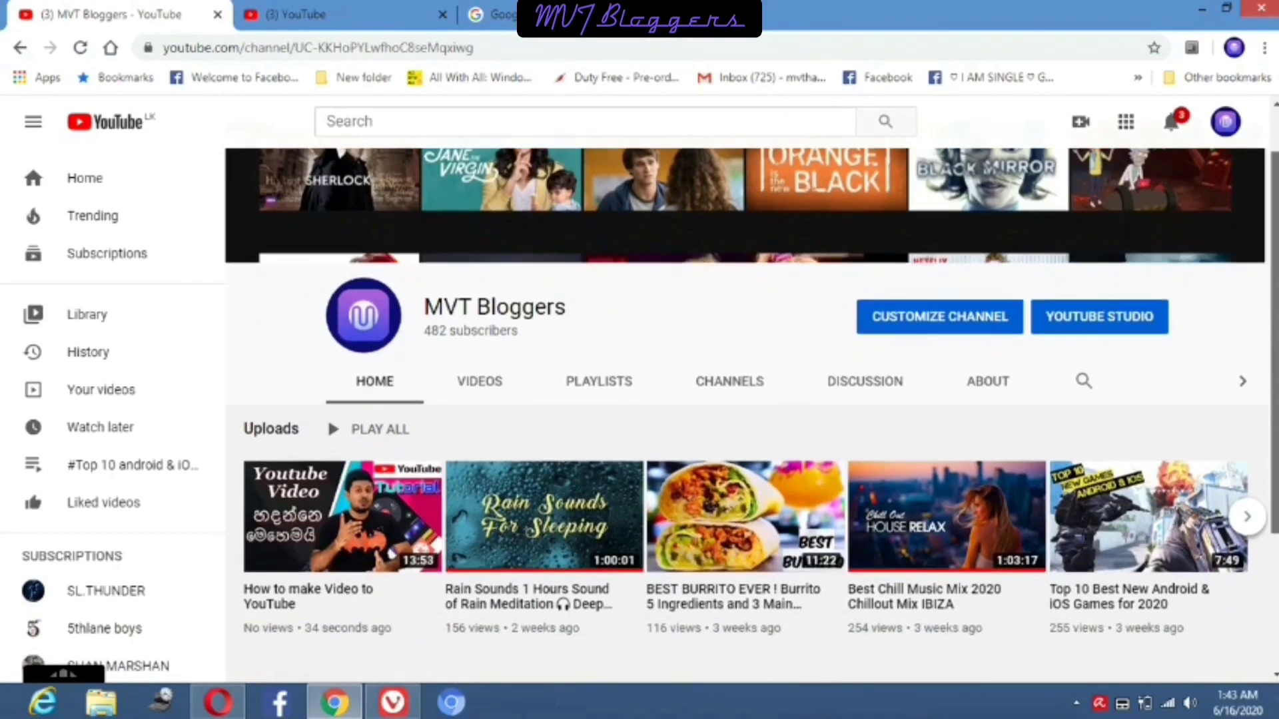